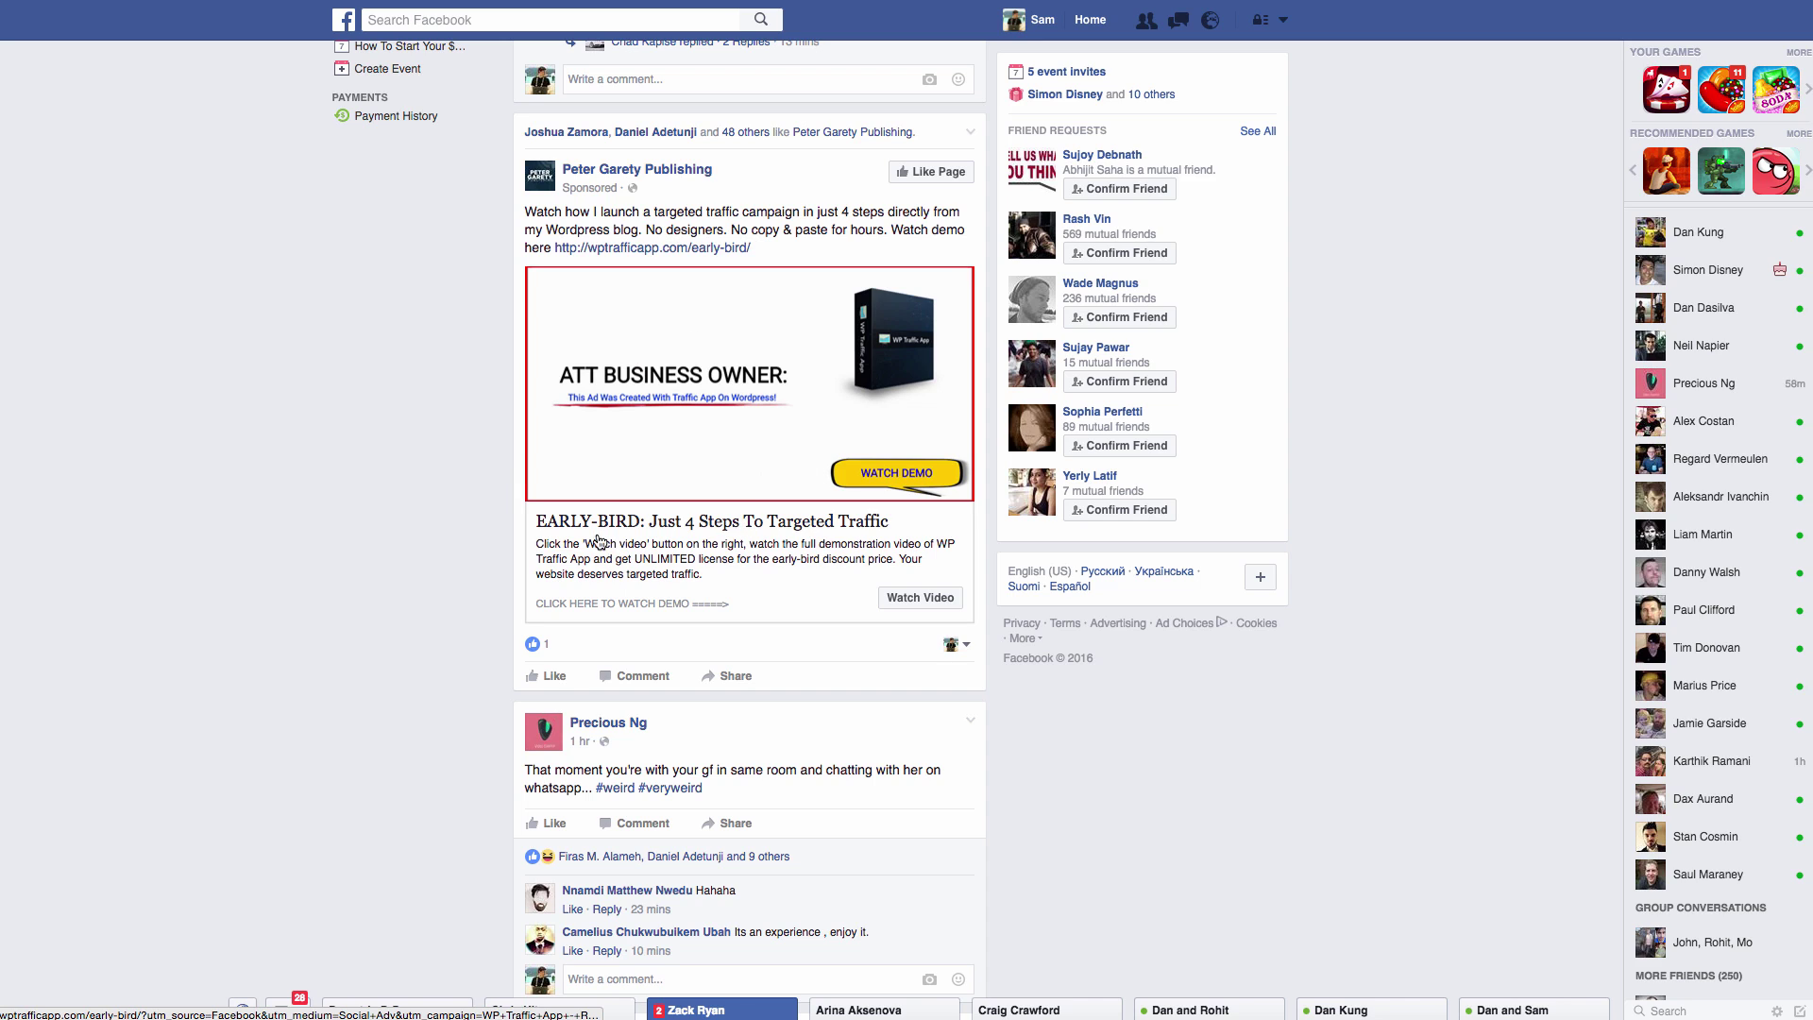
# Open the sponsored WP Traffic App ad in the Facebook feed and look over its early-bird landing page and demo video
pyautogui.click(787, 483)
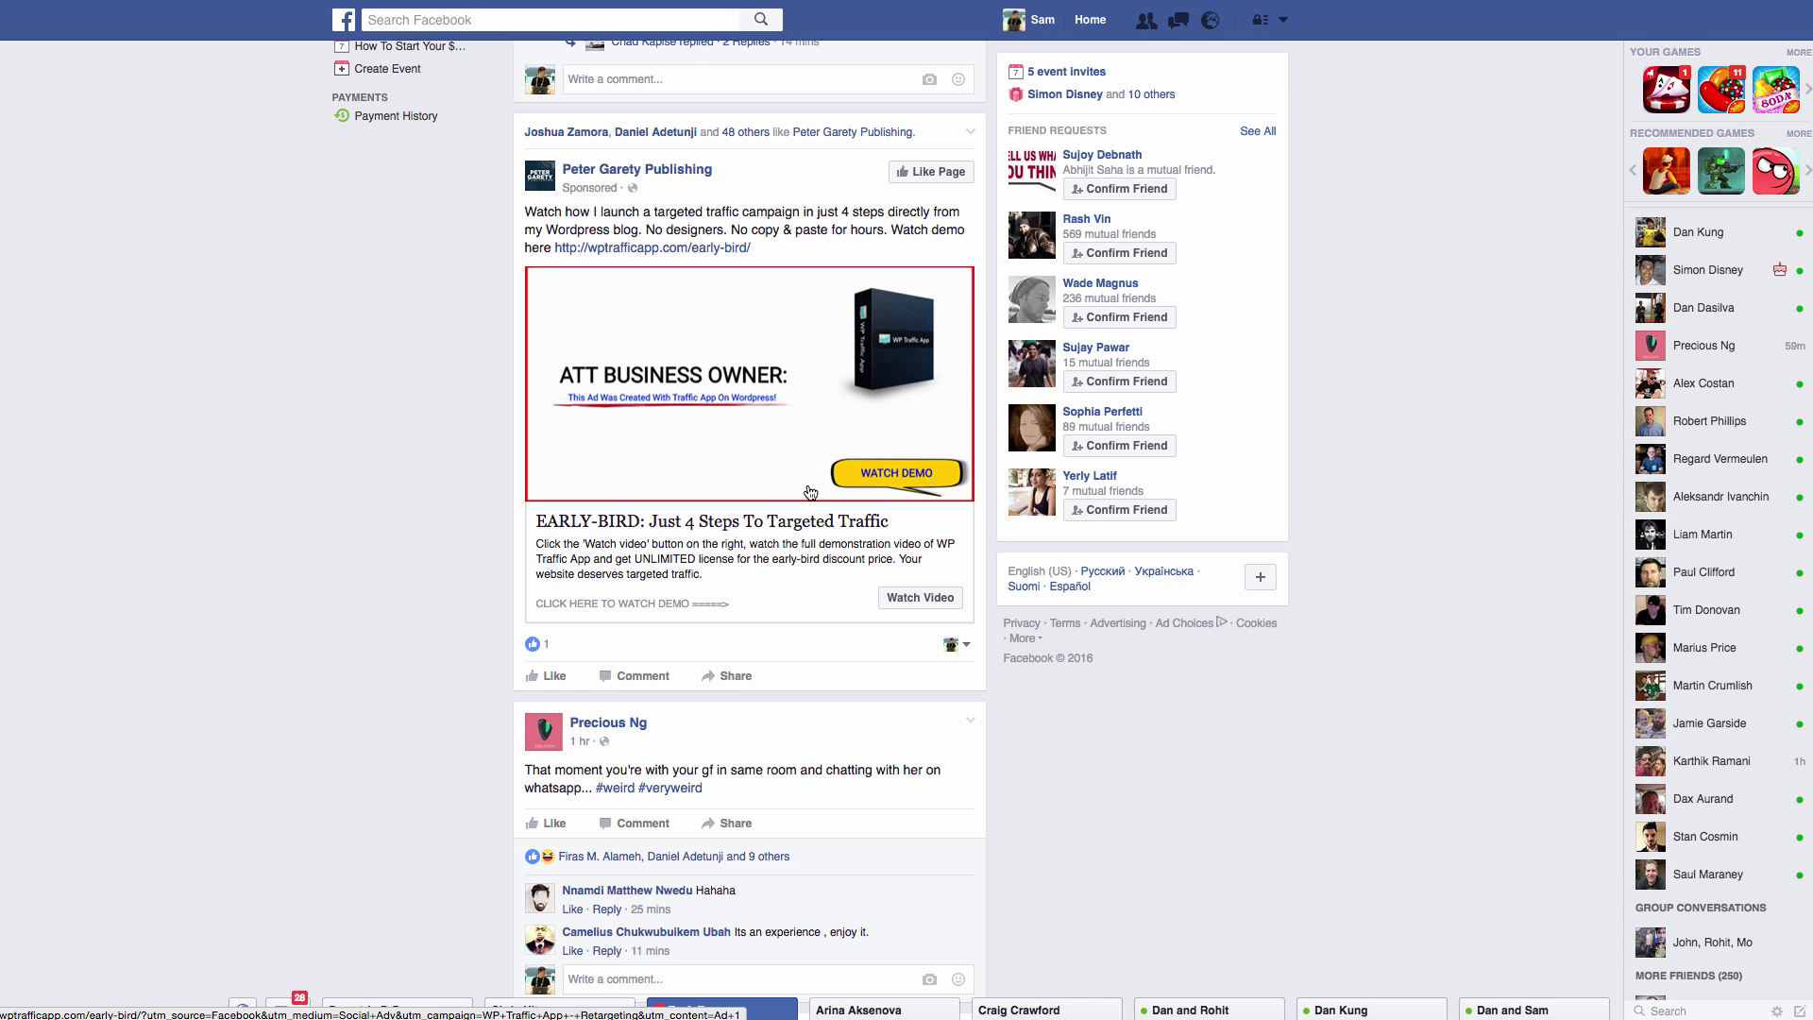
pyautogui.scroll(1, 733, 540)
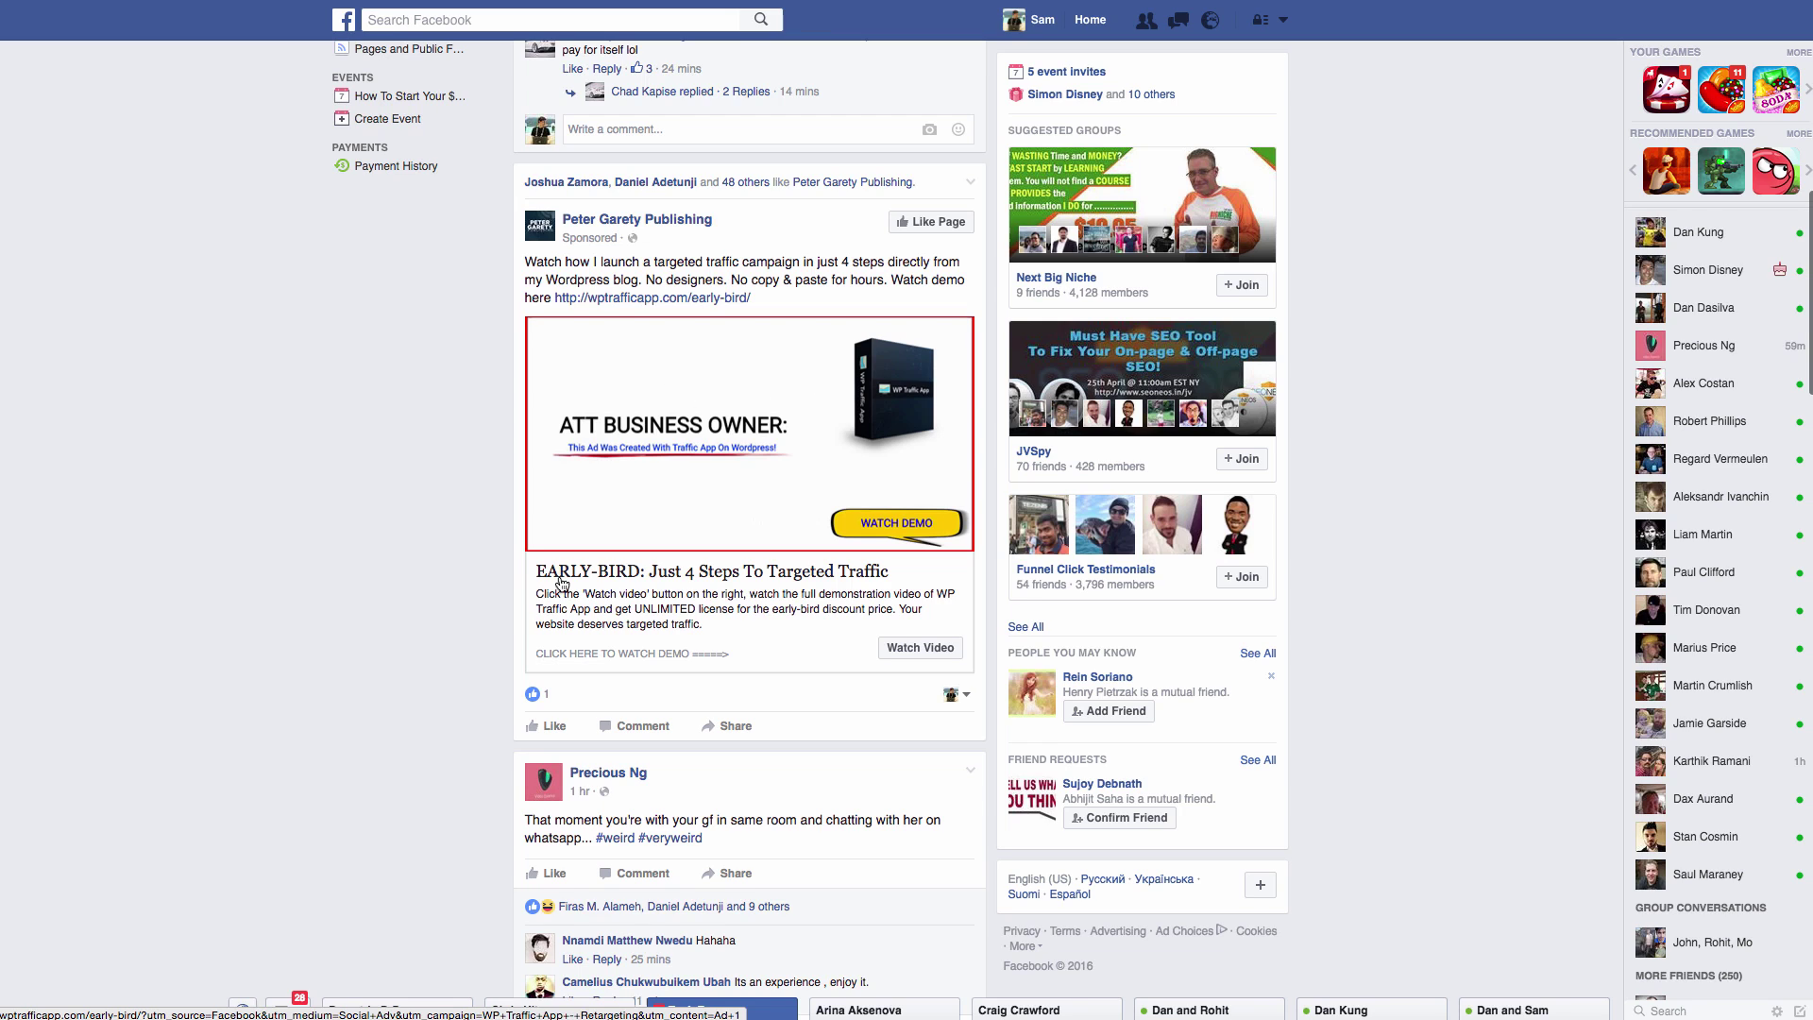
pyautogui.click(685, 483)
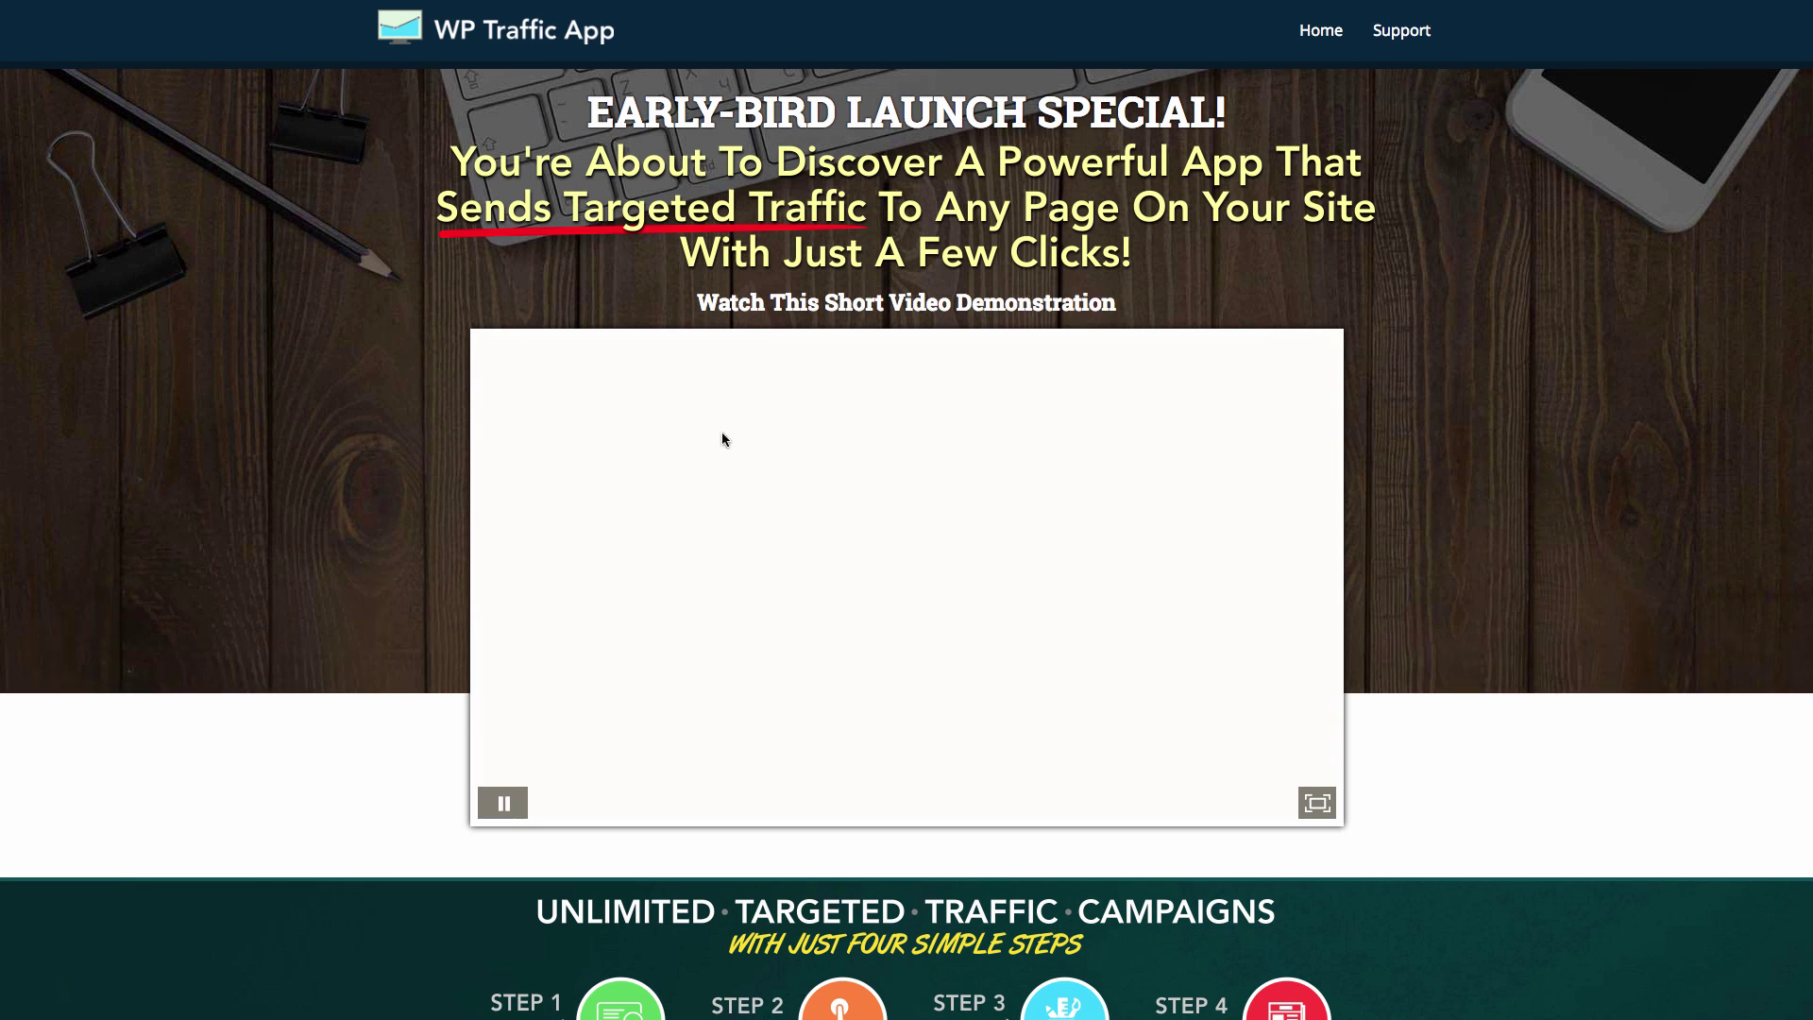
pyautogui.click(511, 801)
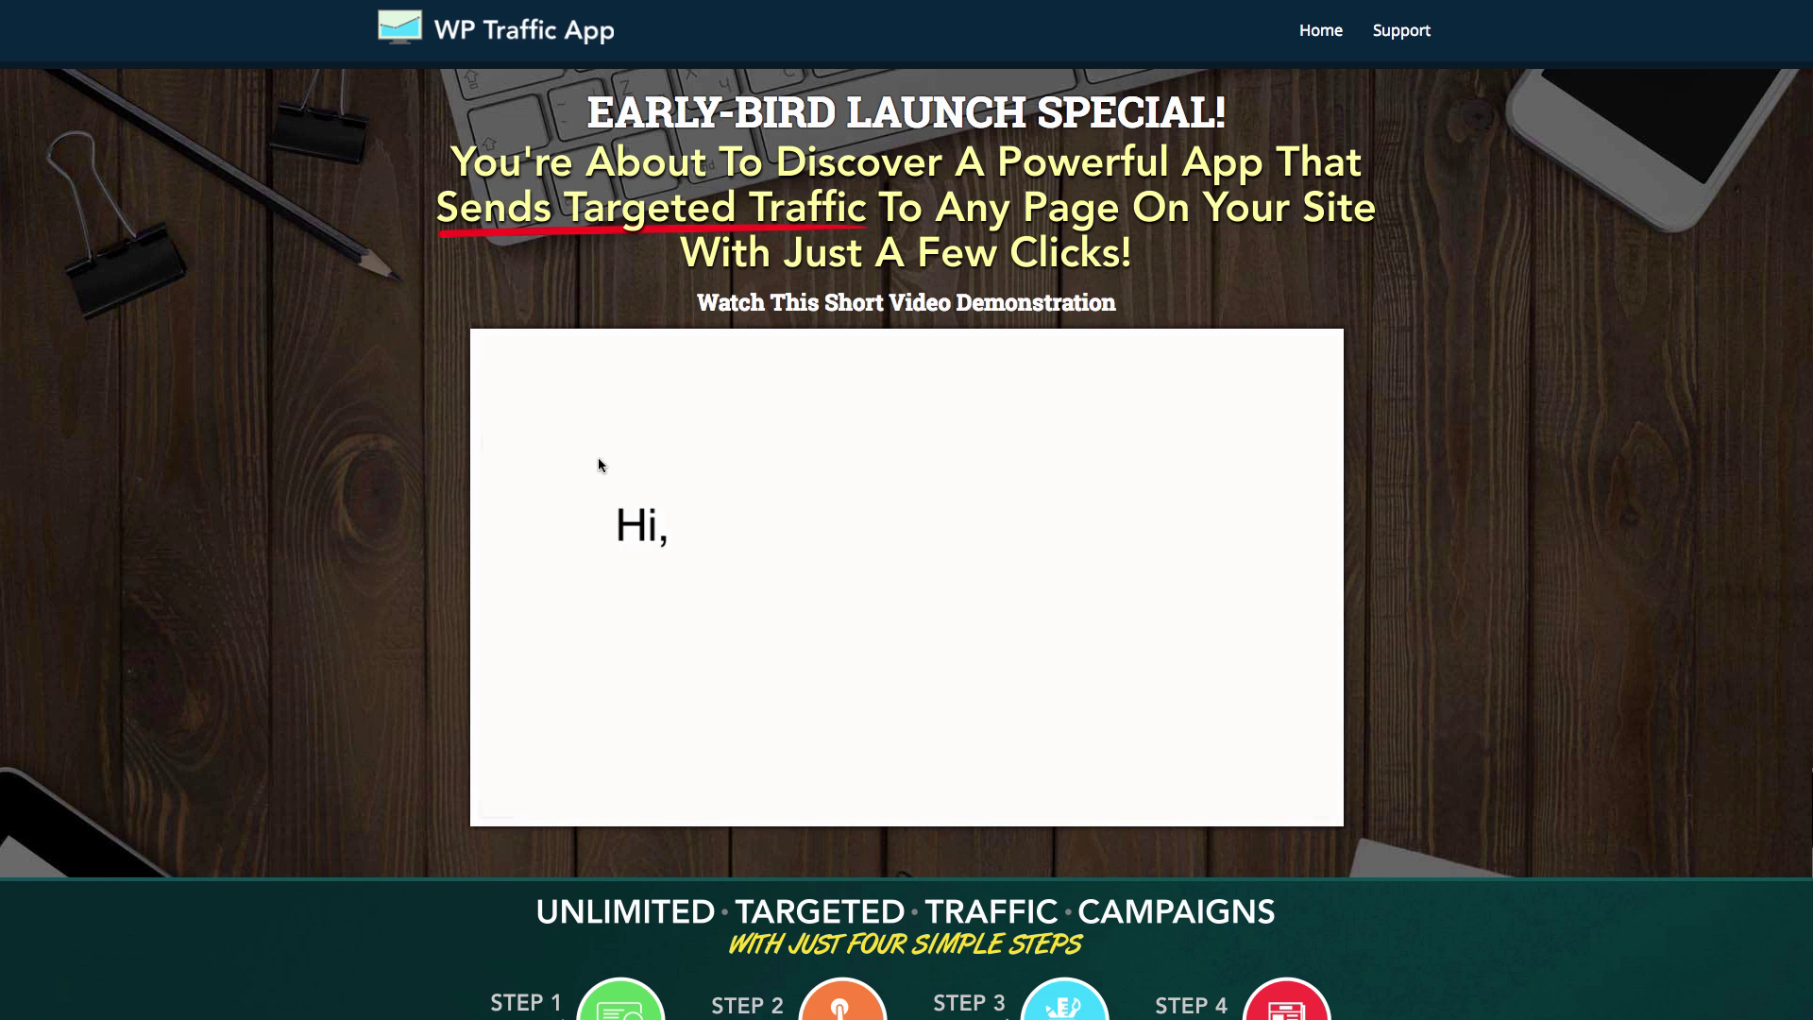
pyautogui.scroll(-15, 712, 461)
pyautogui.scroll(15, 712, 461)
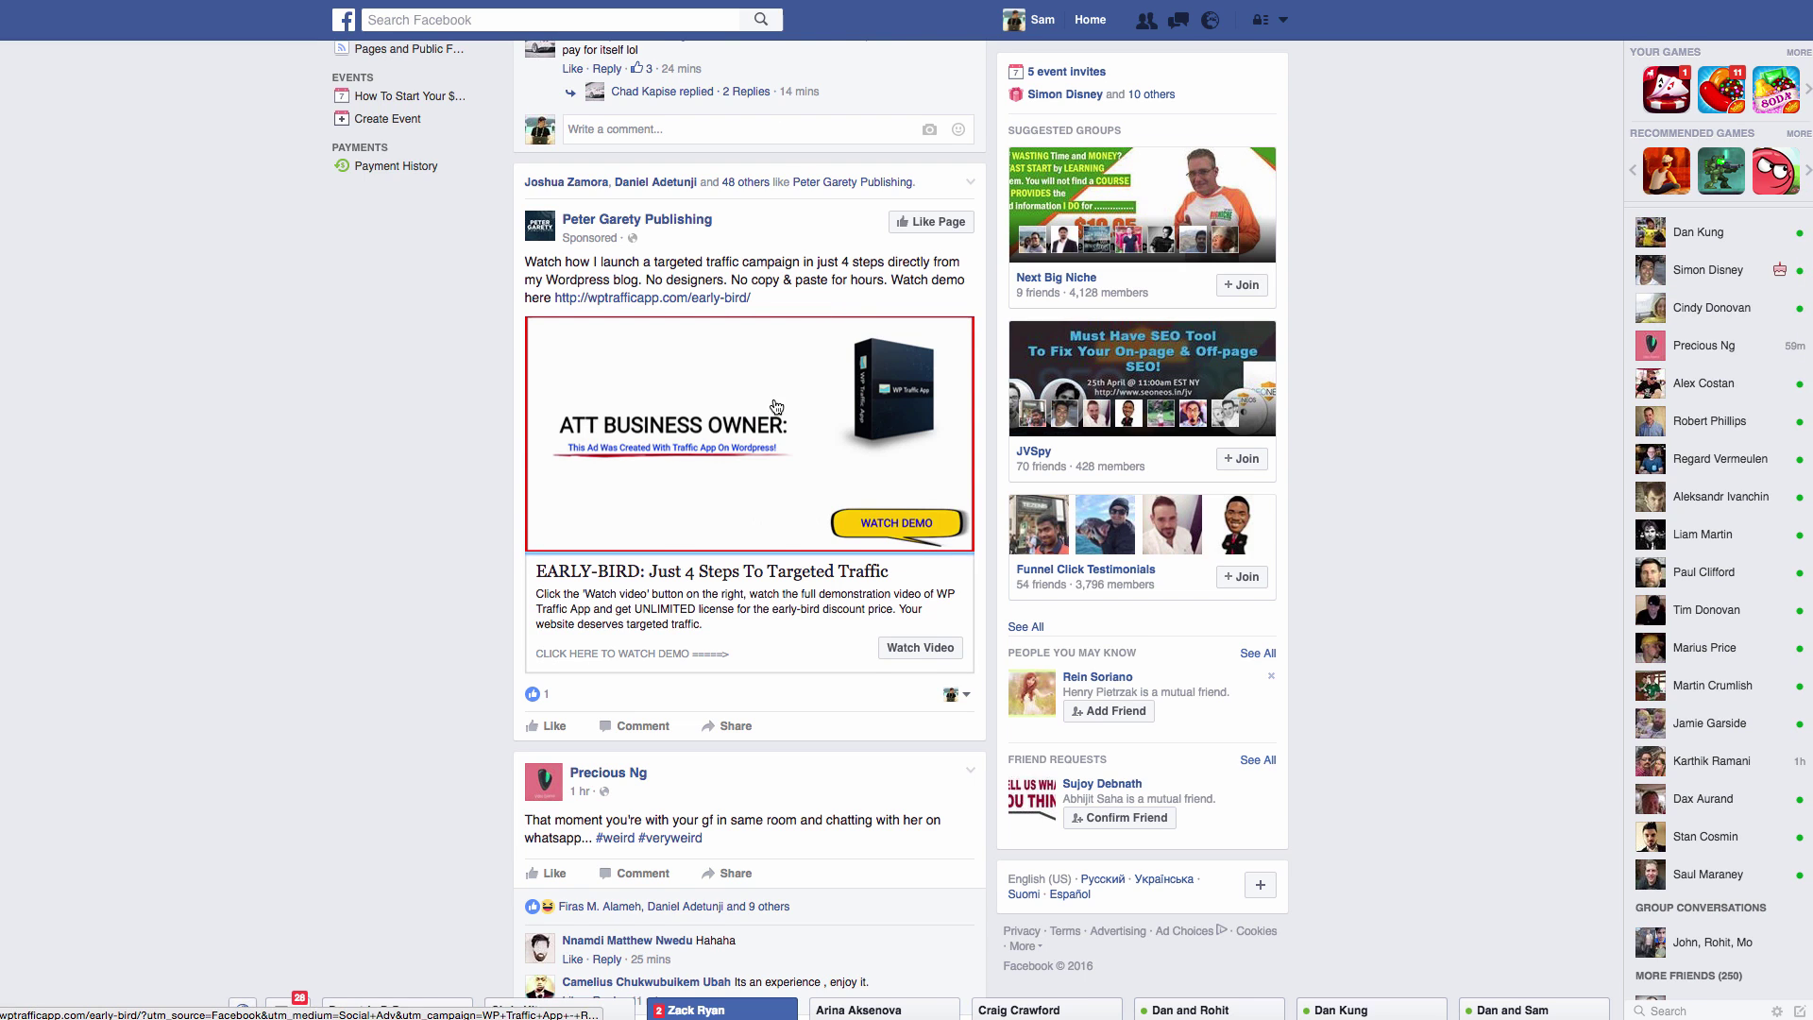
pyautogui.scroll(1, 779, 407)
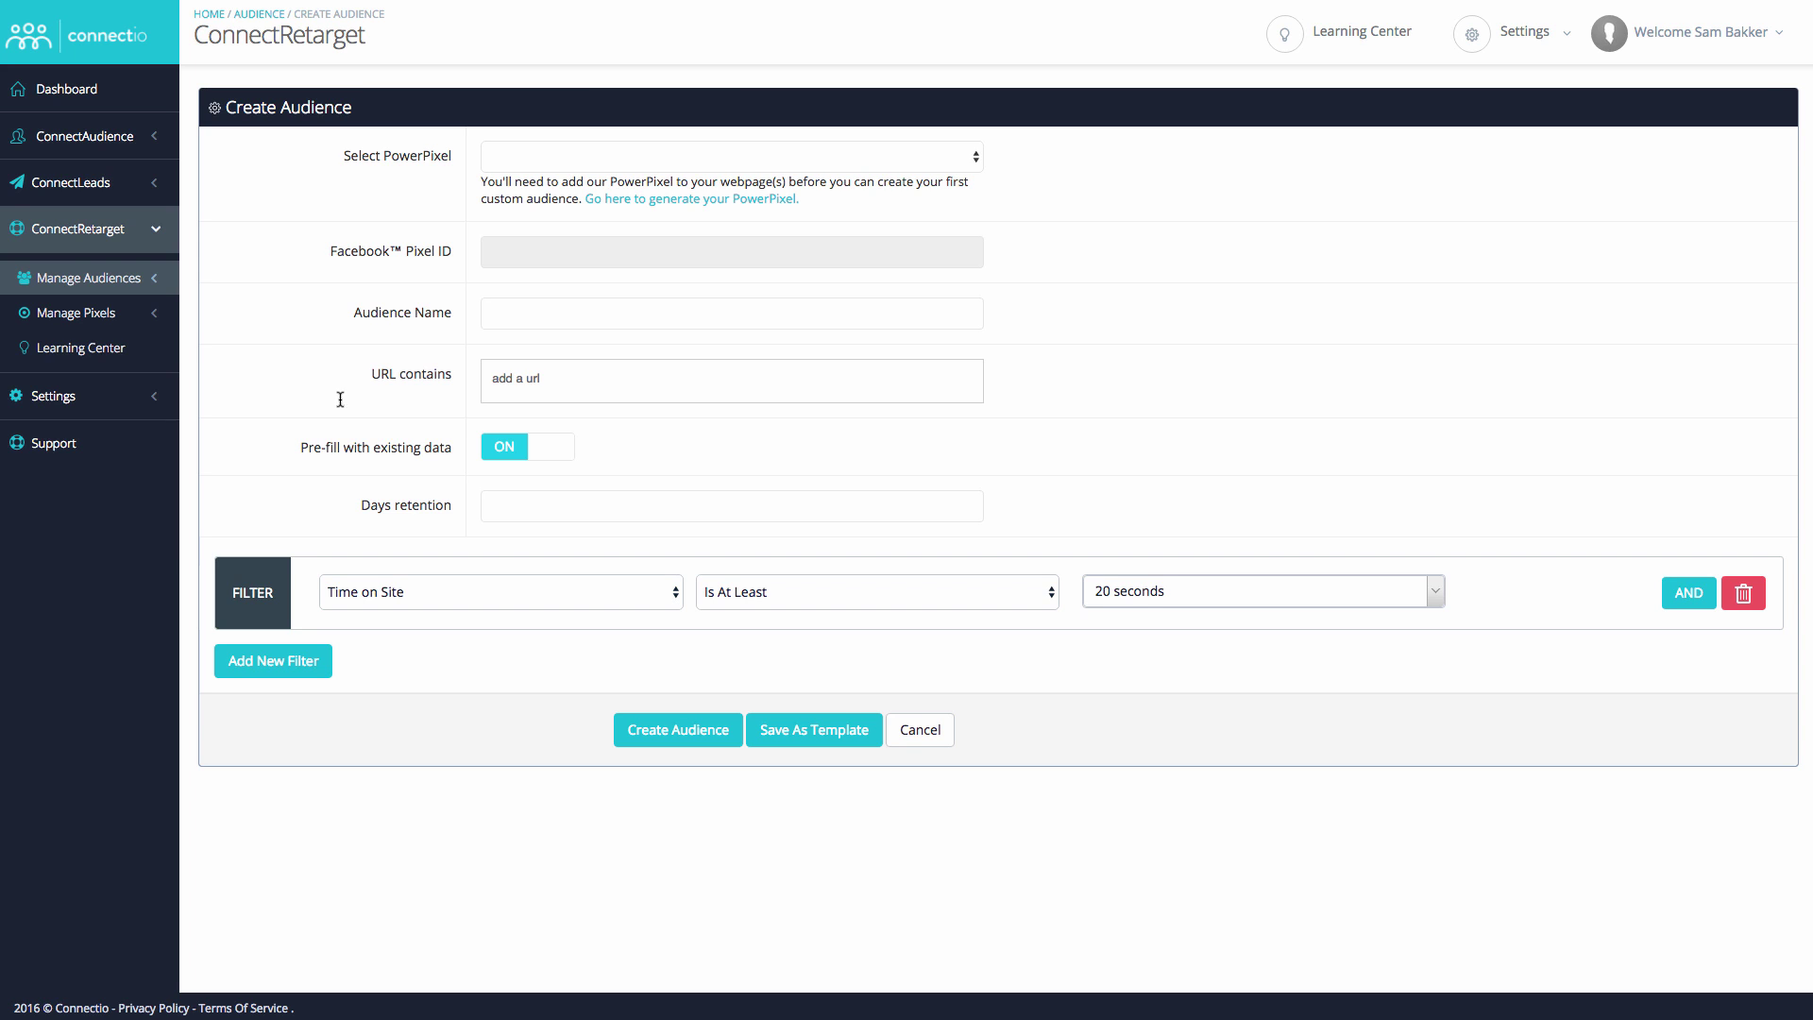
# In ConnectRetarget, start a new PowerPixel and select the ad account listed under the owner's name
pyautogui.click(126, 321)
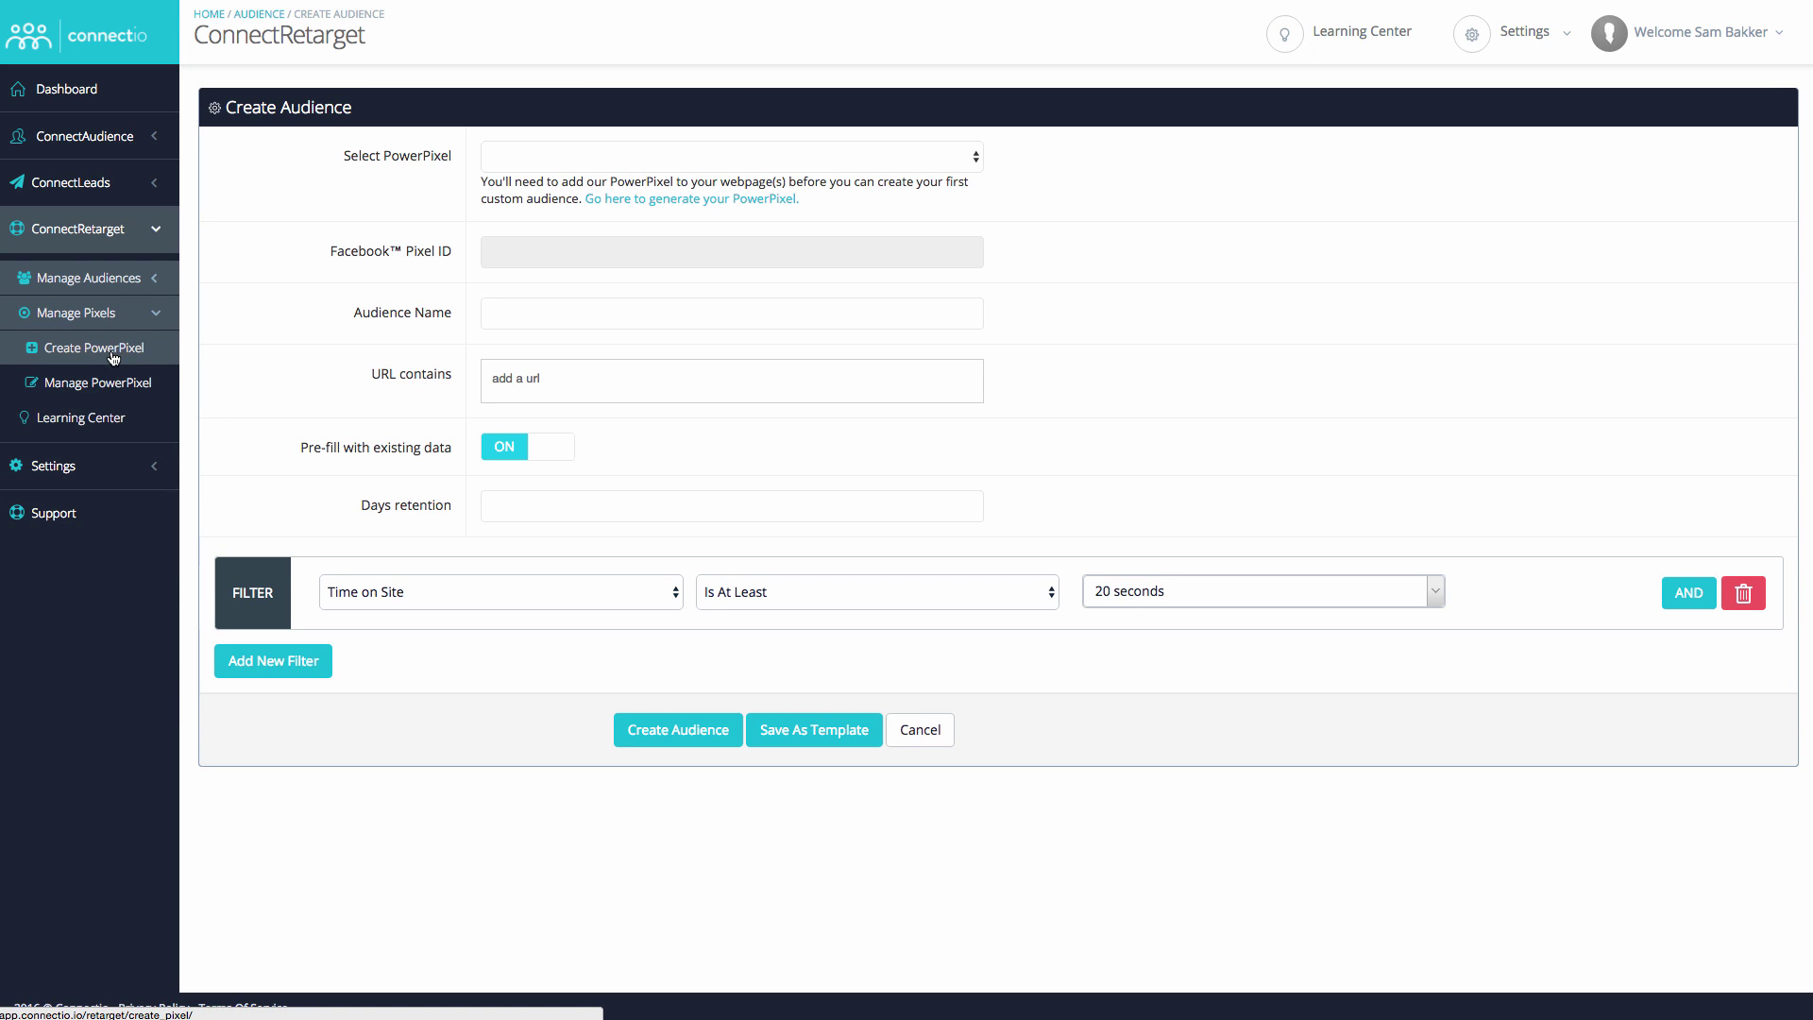
pyautogui.click(49, 351)
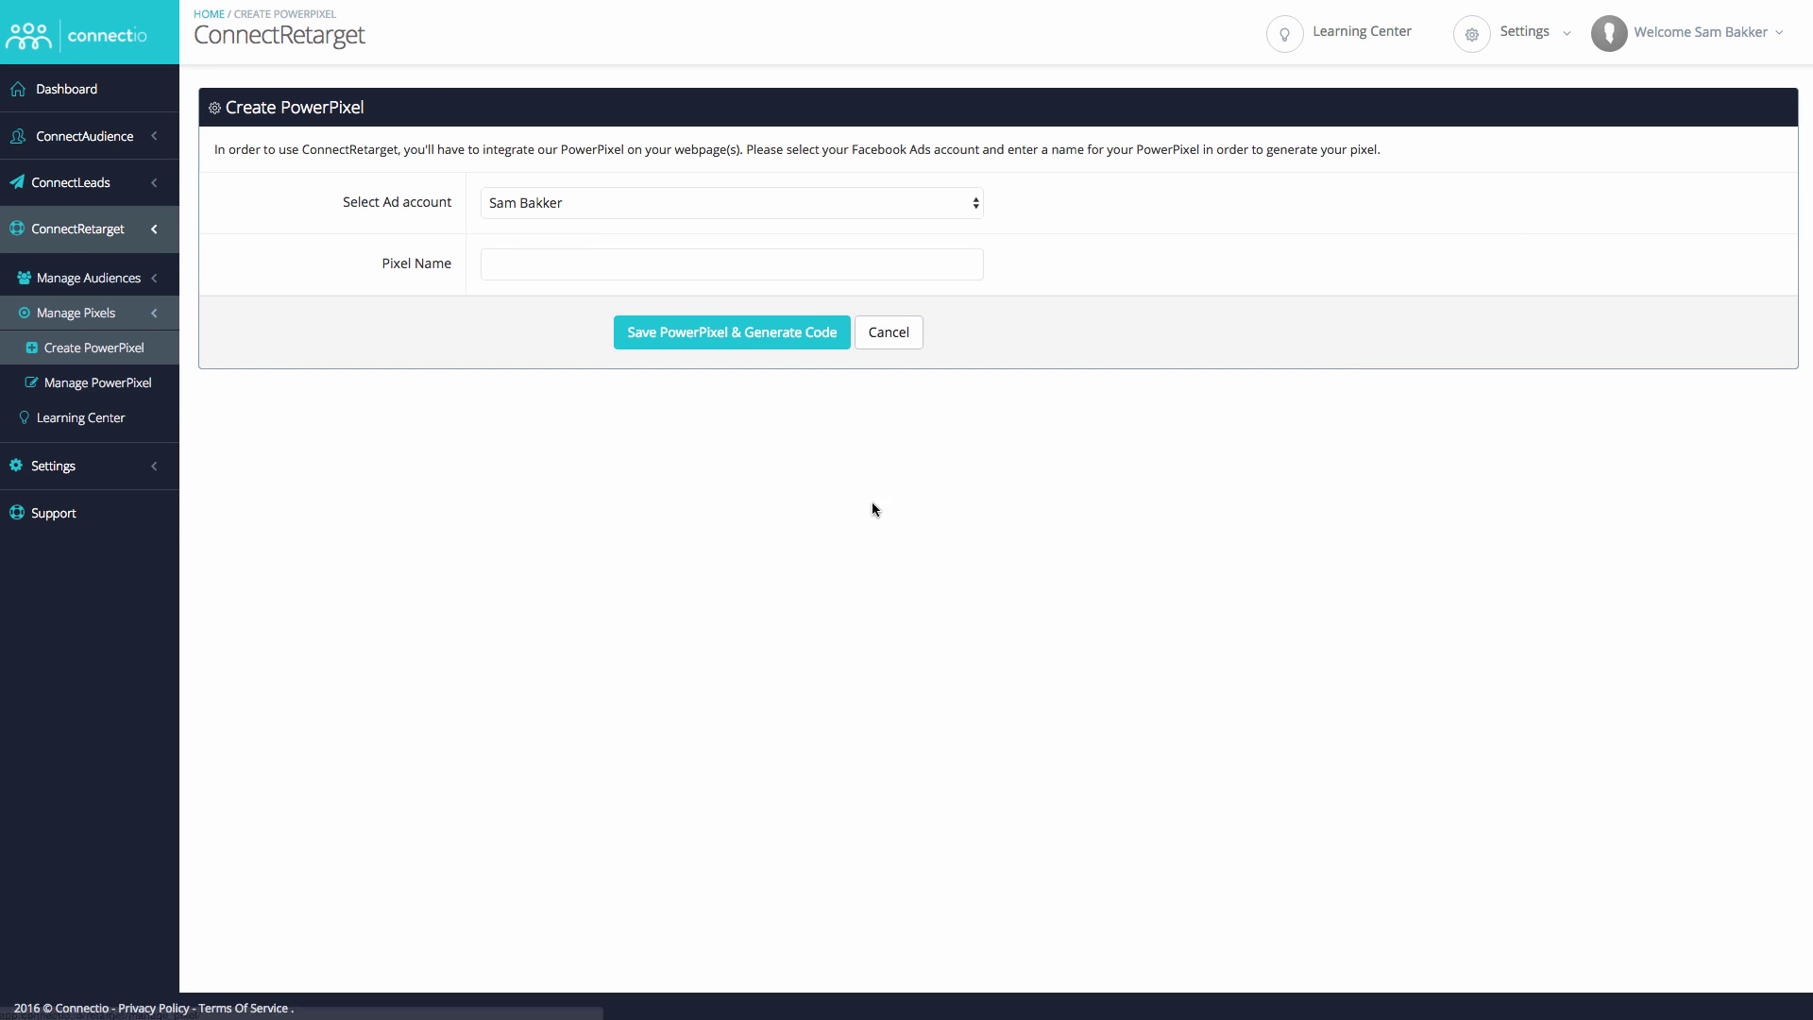
pyautogui.click(624, 200)
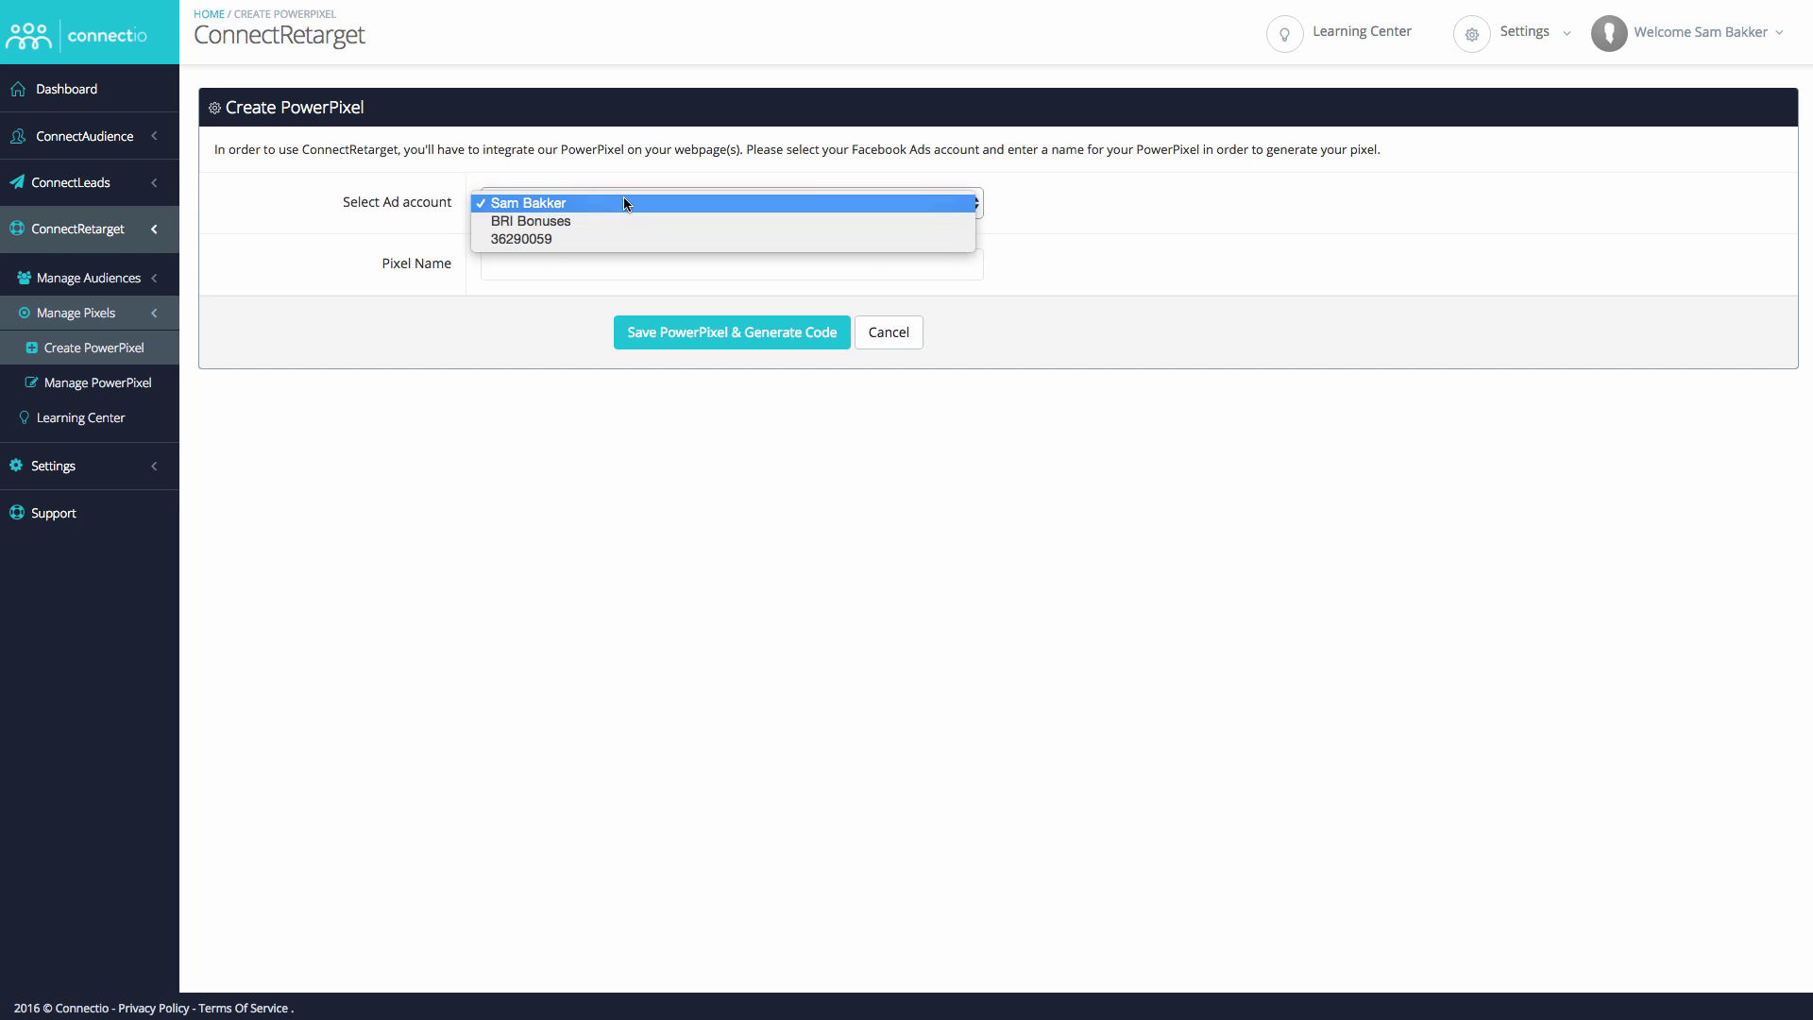
pyautogui.click(555, 200)
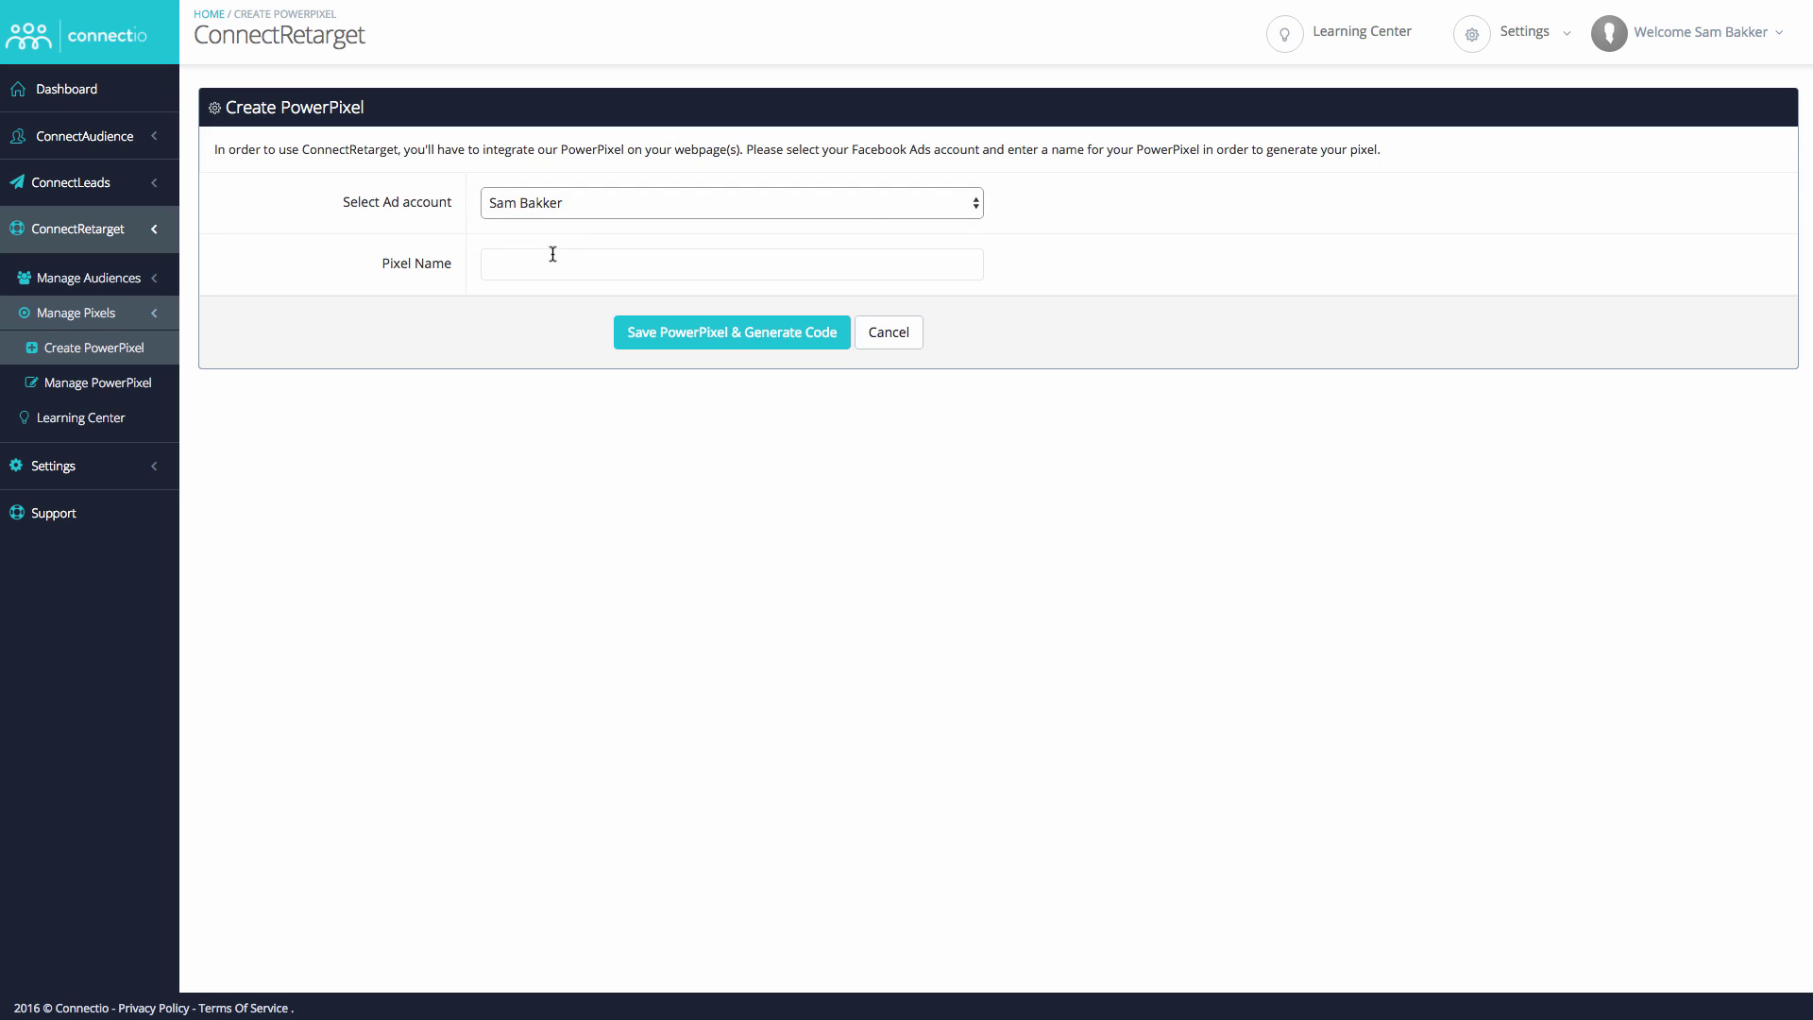
# Name the pixel Revamply Campaign, save it and generate its code
pyautogui.click(553, 254)
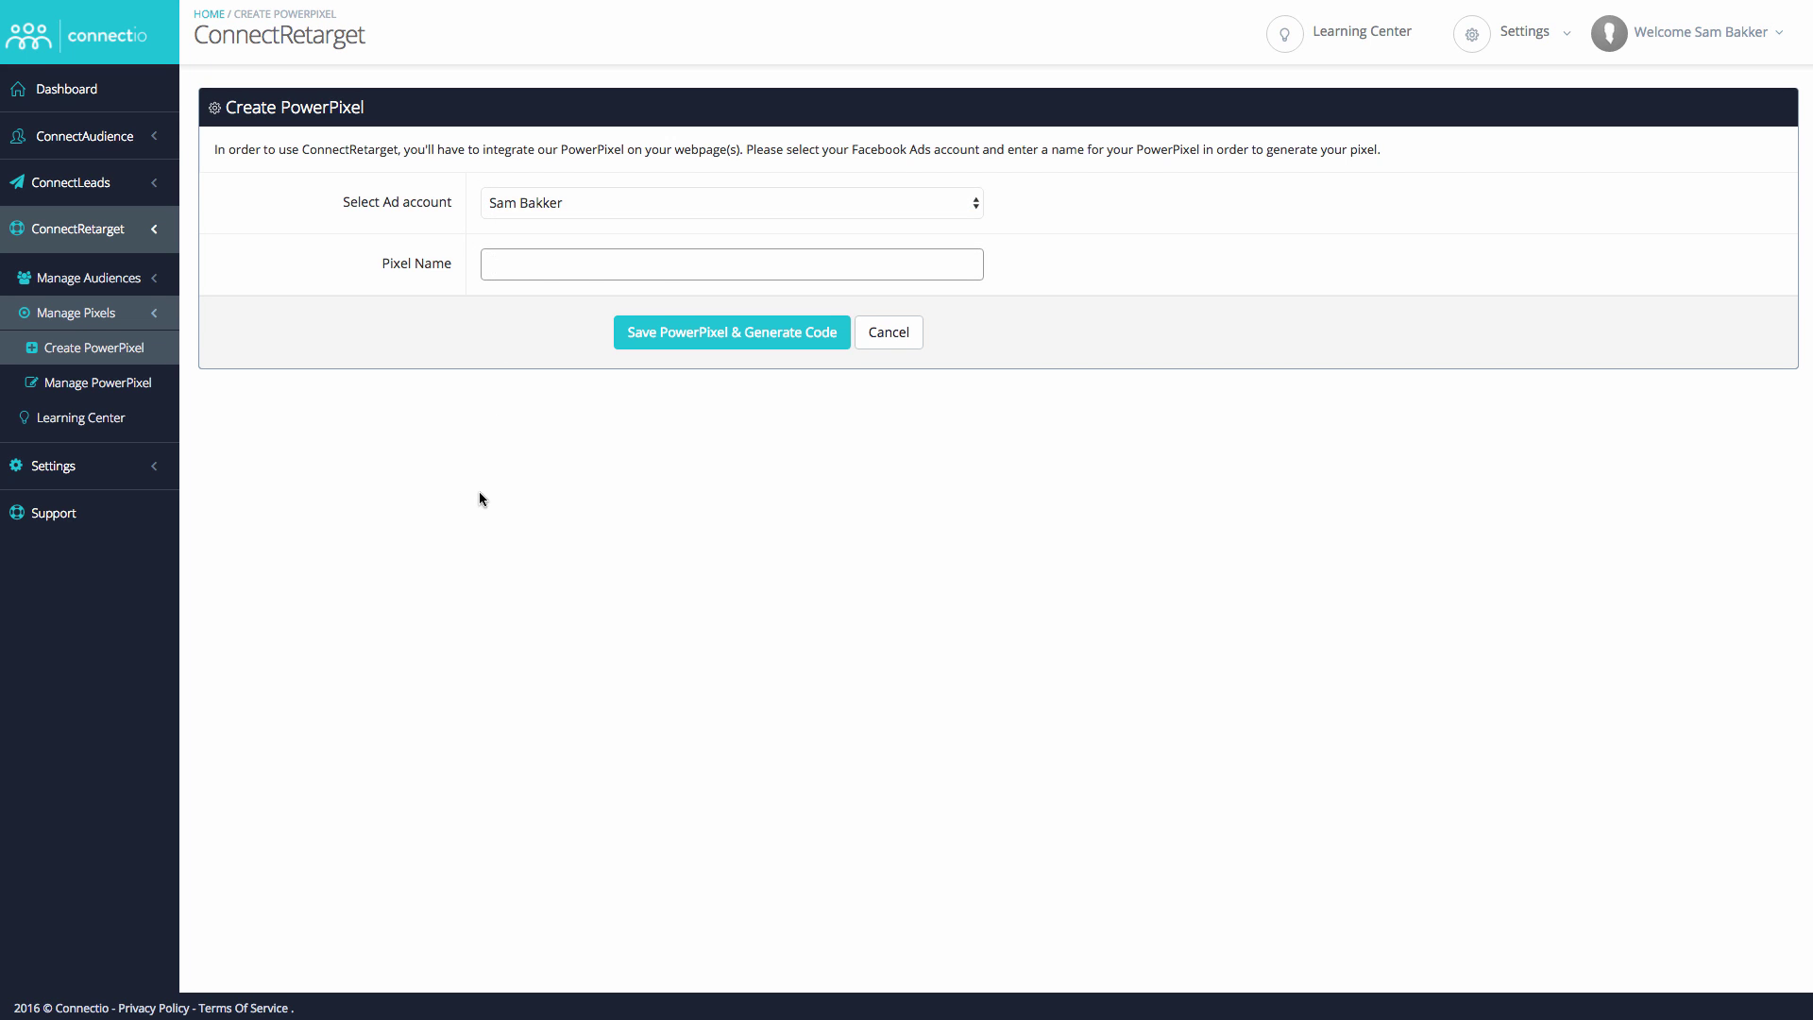
pyautogui.press('shift')
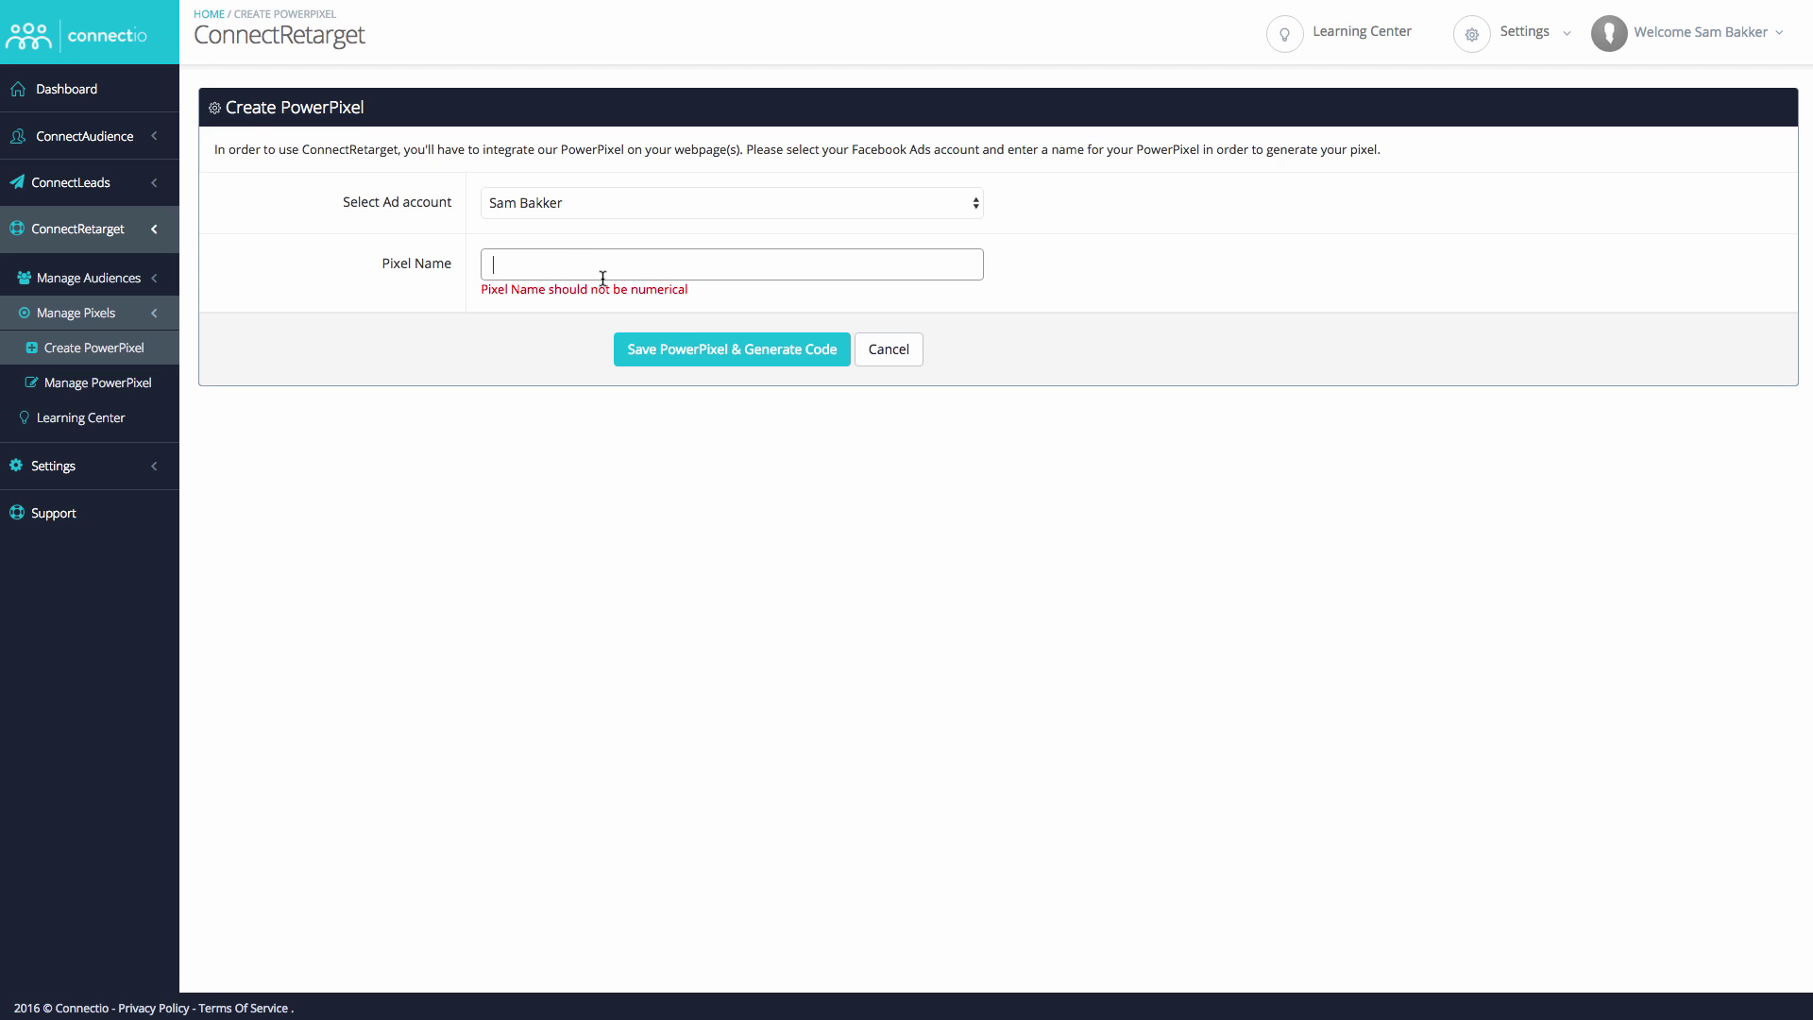
pyautogui.click(602, 268)
pyautogui.write('REva')
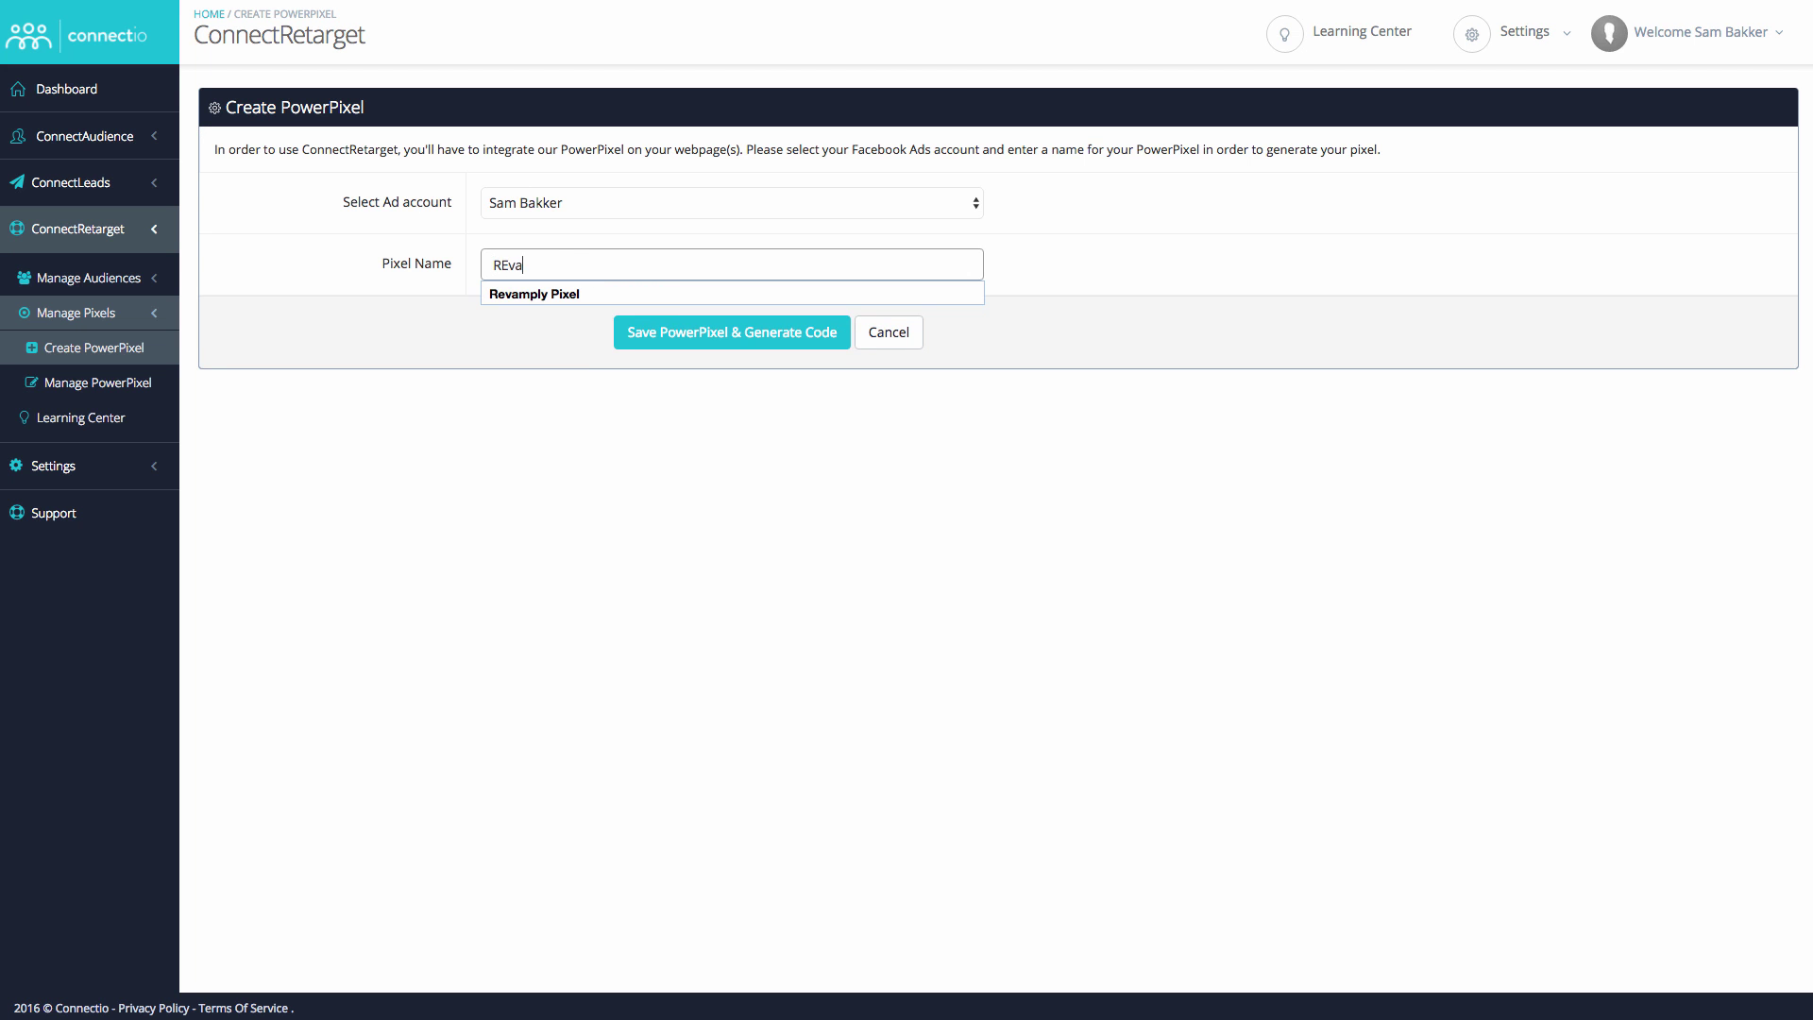
pyautogui.write('mply Campaign')
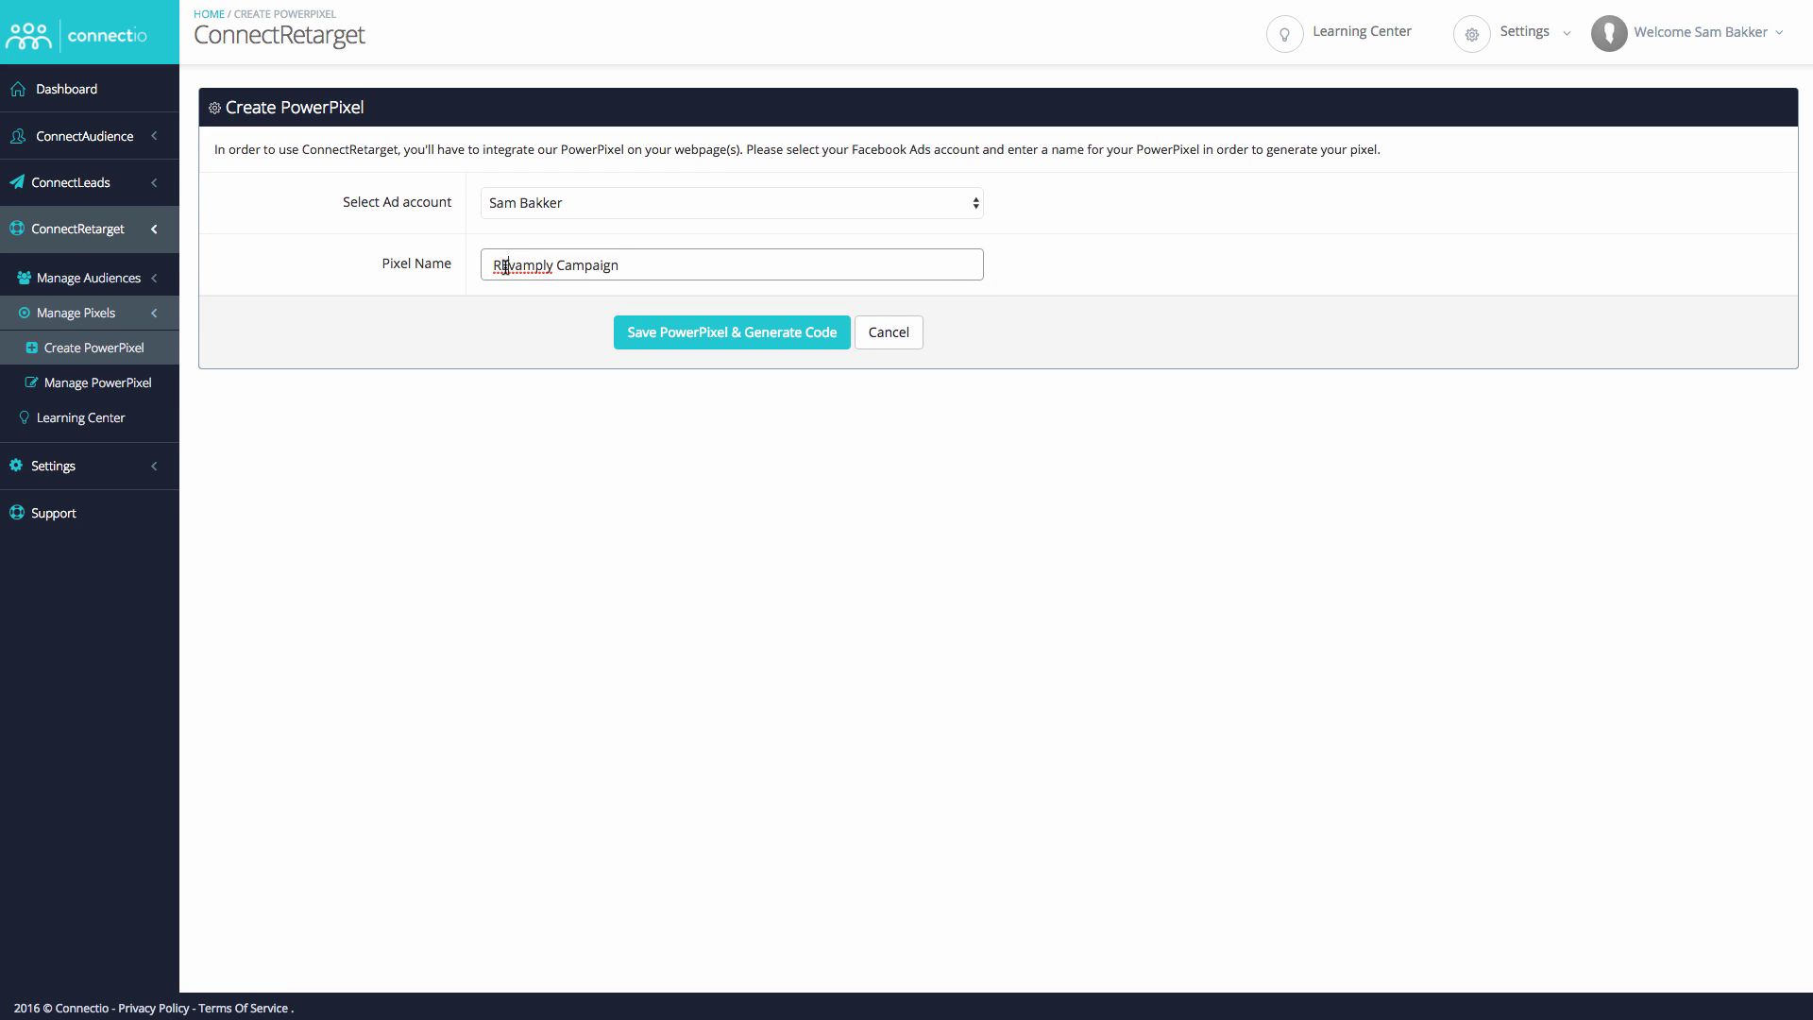
pyautogui.moveTo(501, 267); pyautogui.dragTo(510, 268)
pyautogui.write('e')
pyautogui.click(636, 336)
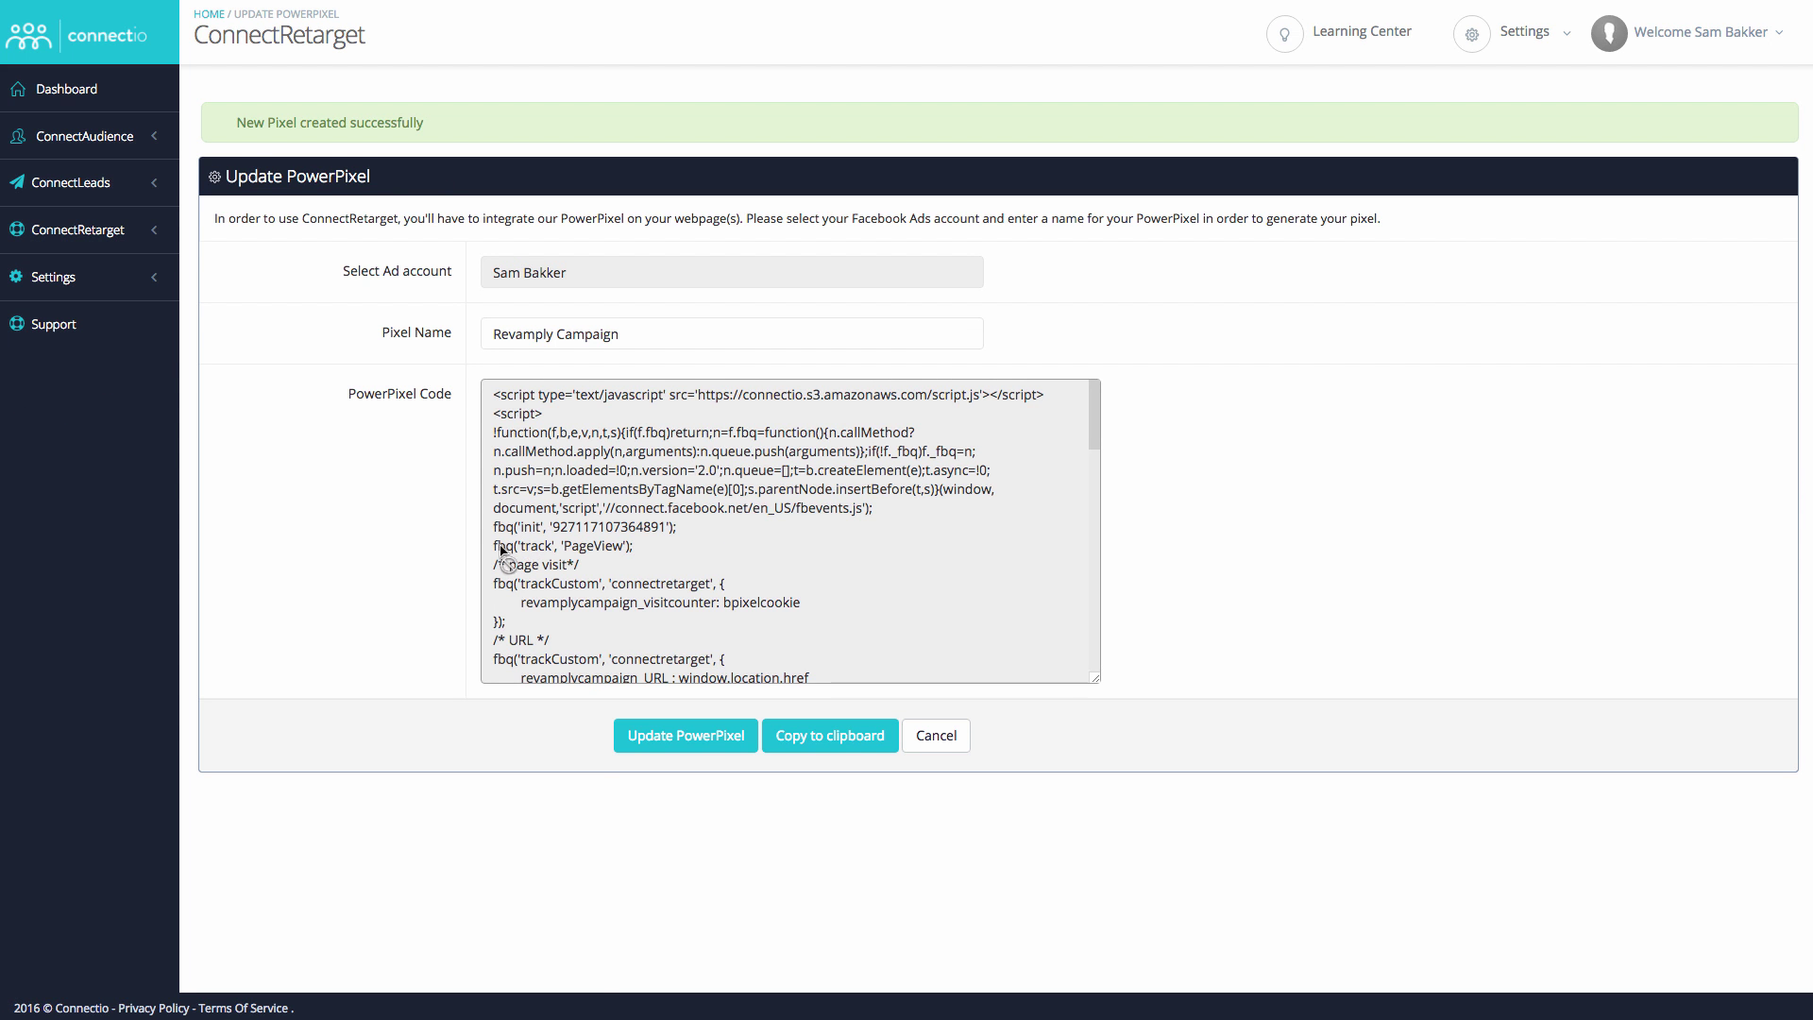
# Review the generated PowerPixel code and copy it to the clipboard
pyautogui.scroll(-5, 661, 458)
pyautogui.scroll(-1, 658, 457)
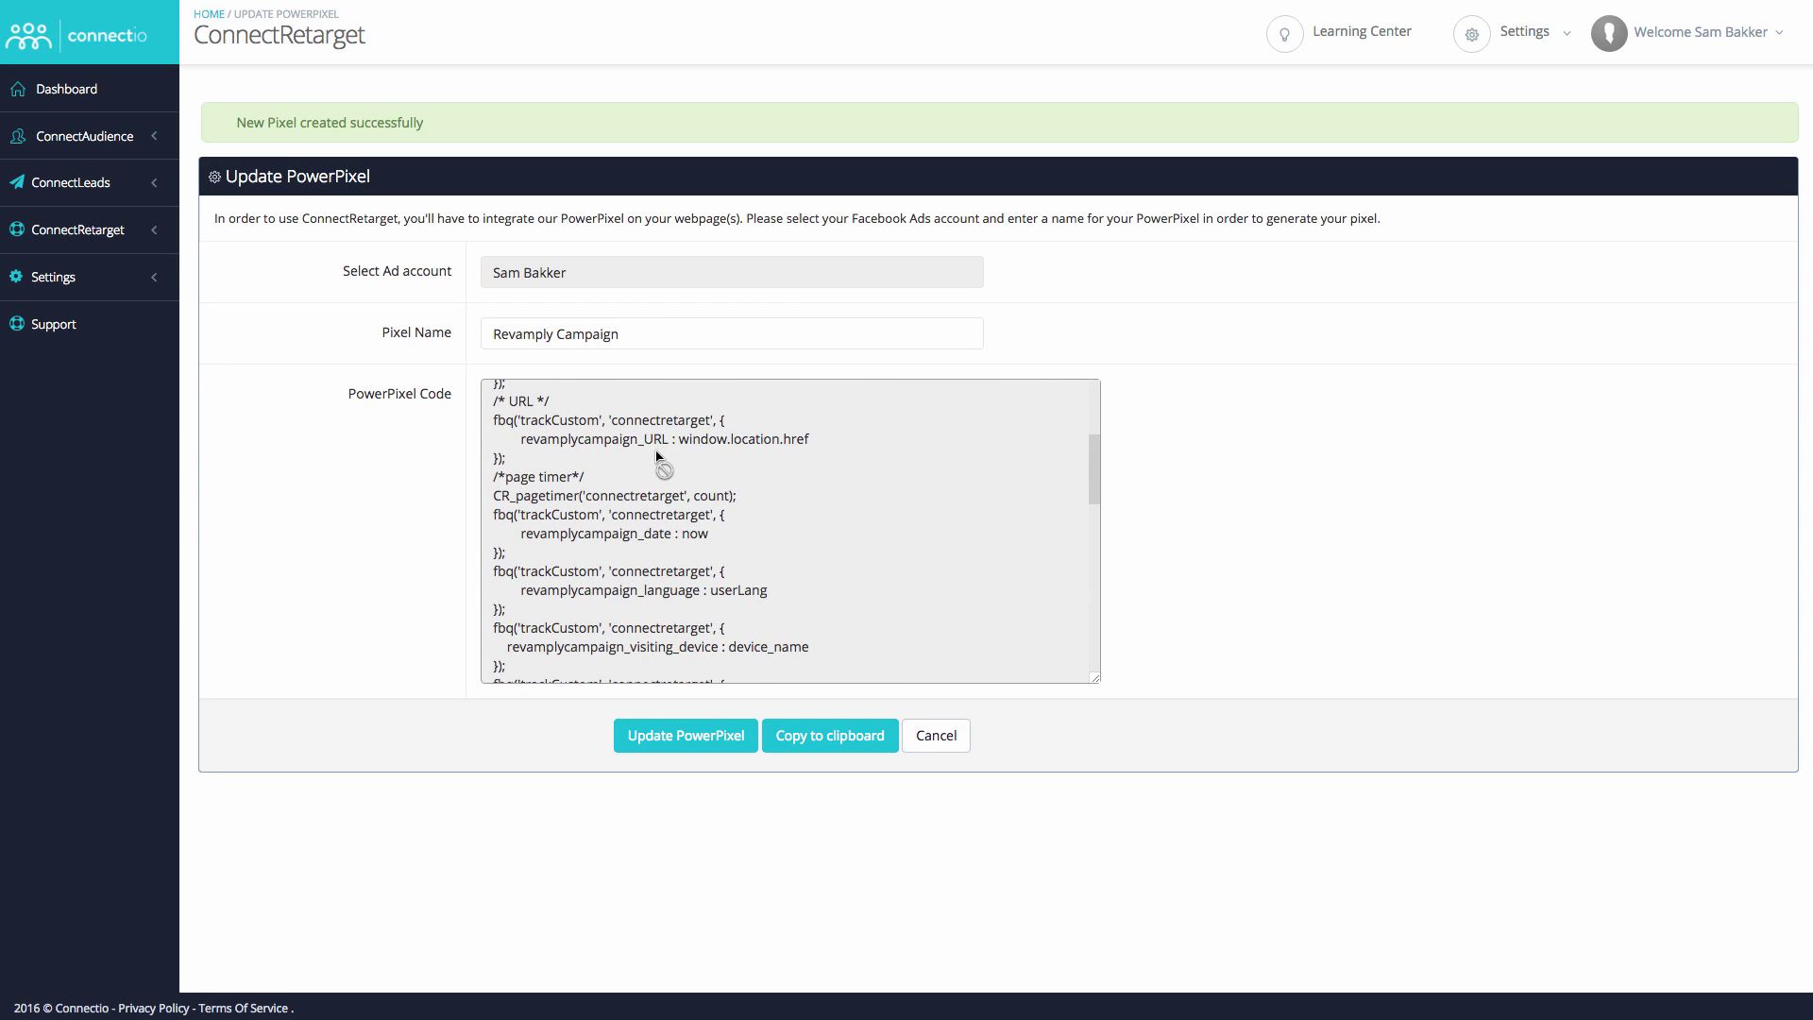
pyautogui.scroll(-10, 659, 457)
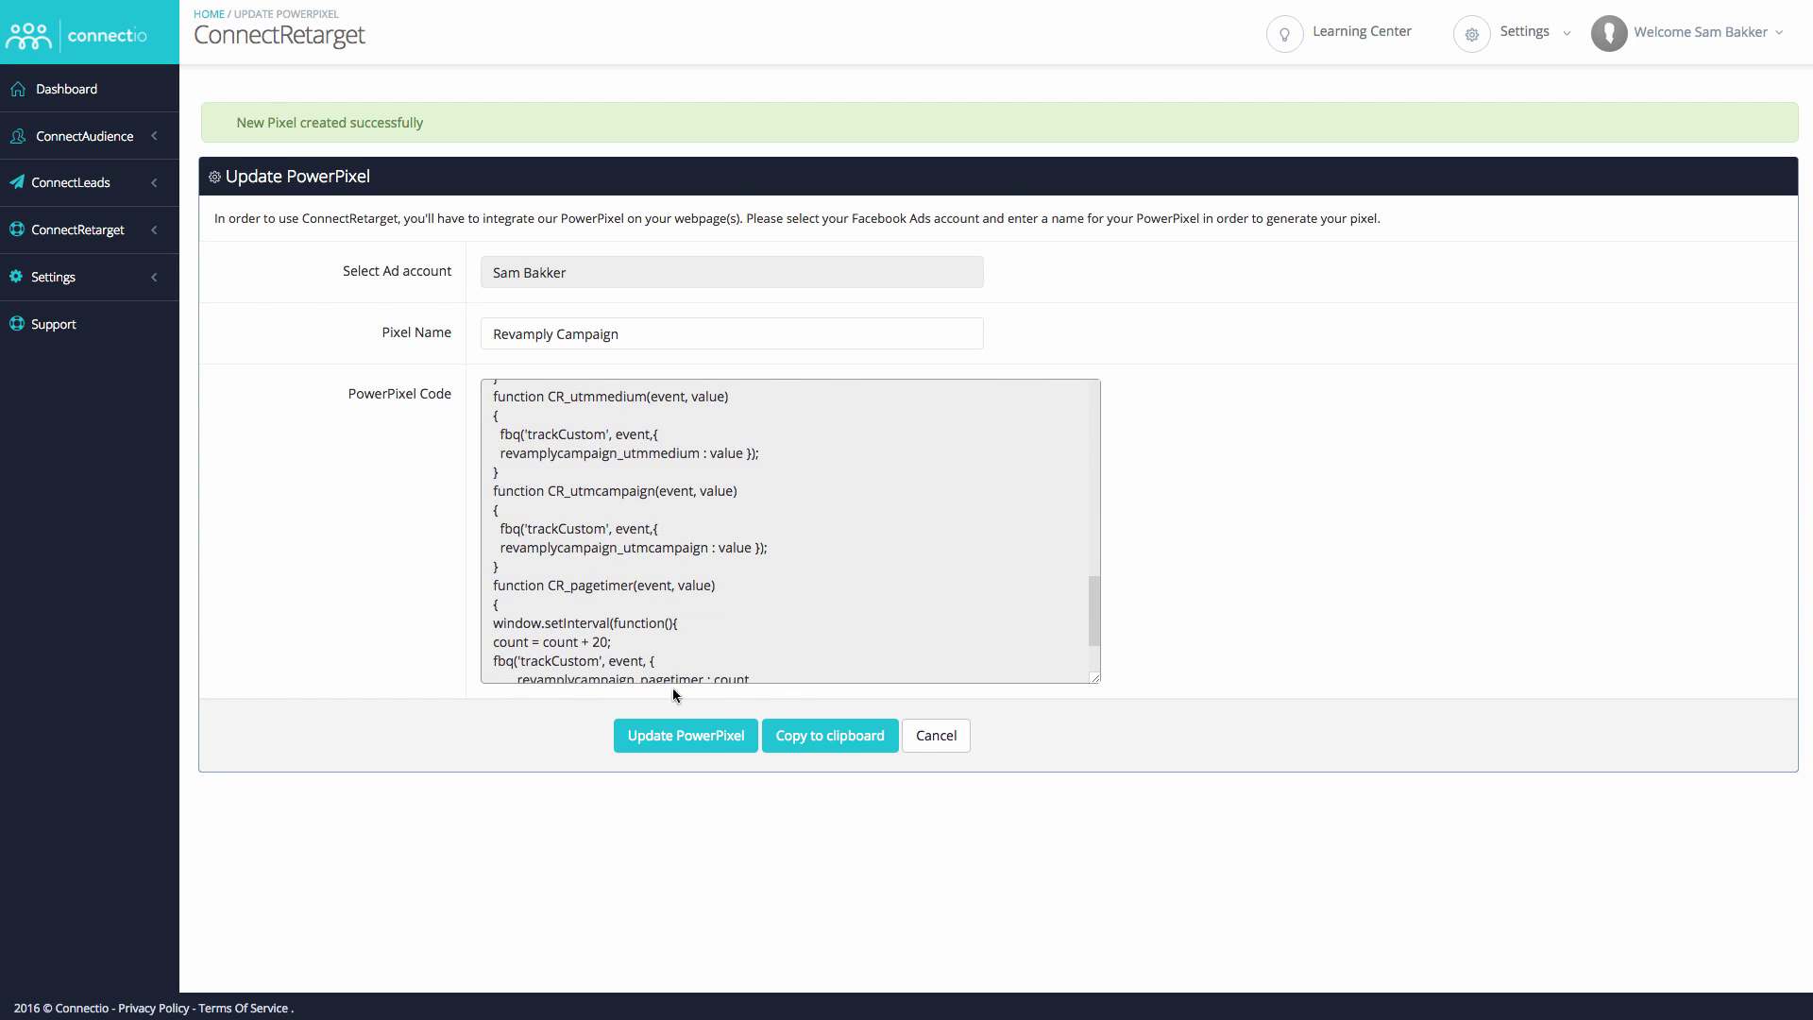
pyautogui.scroll(10, 710, 534)
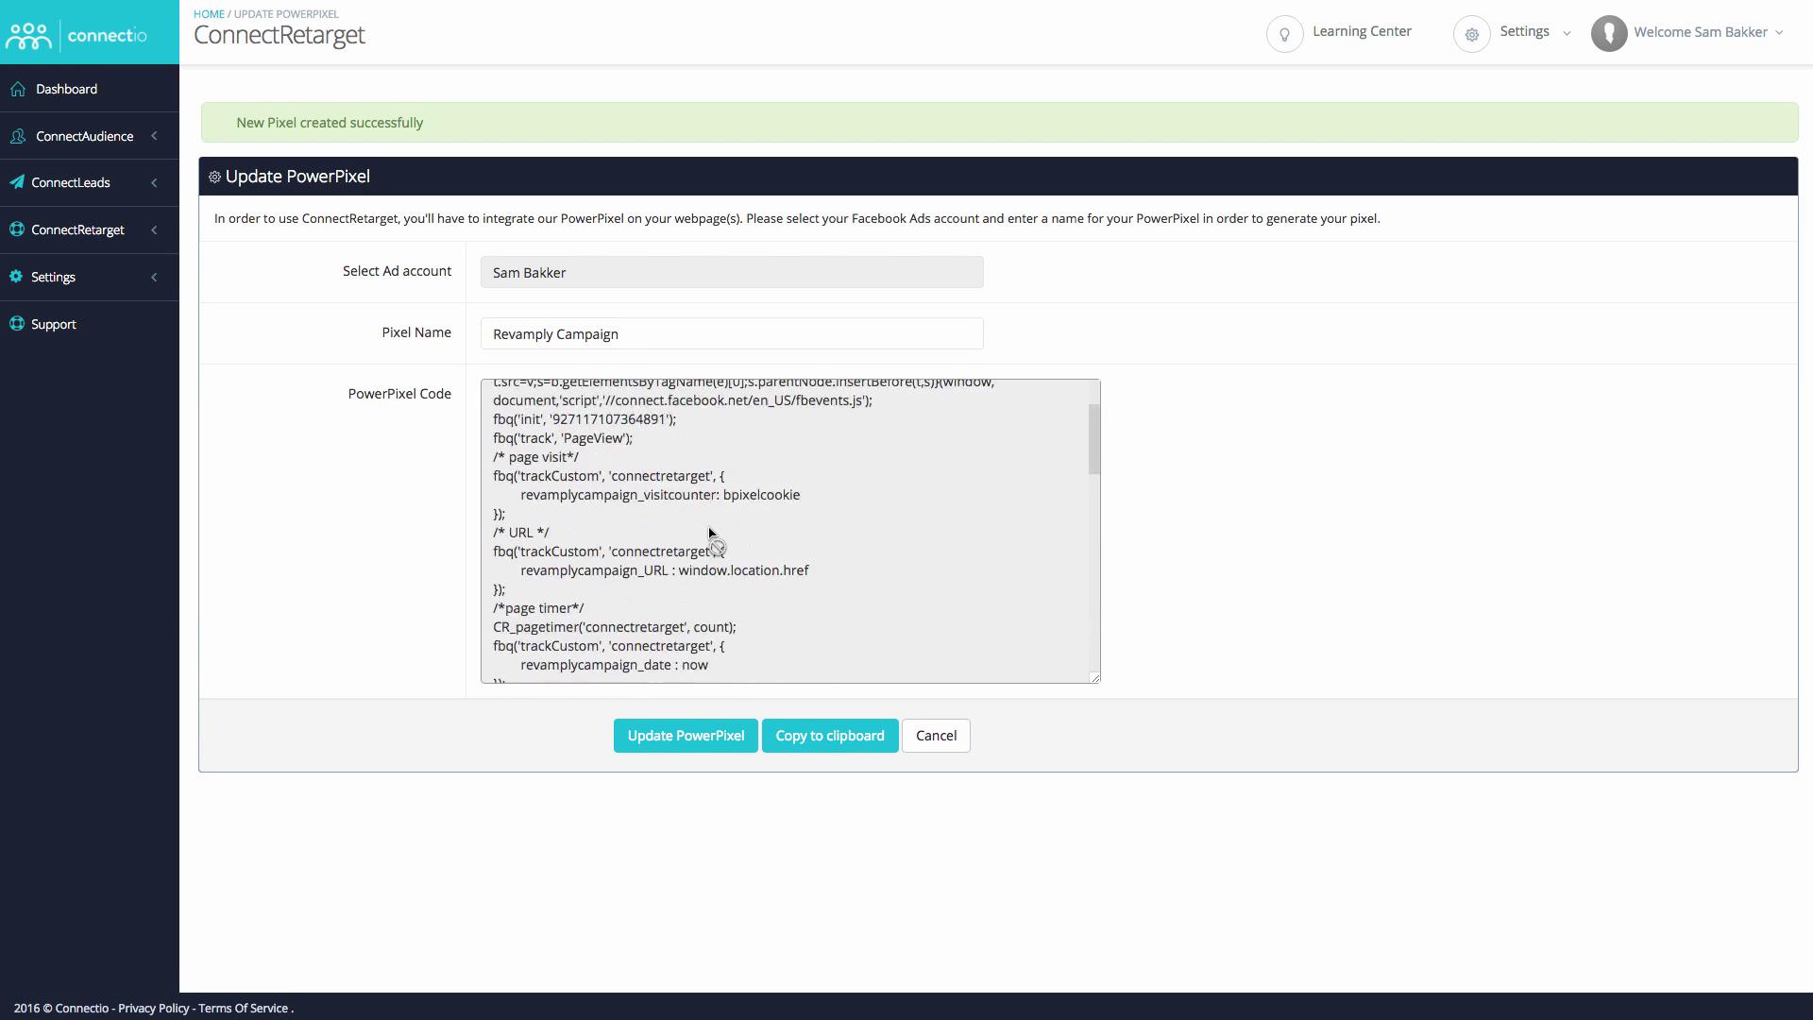
pyautogui.scroll(3, 710, 535)
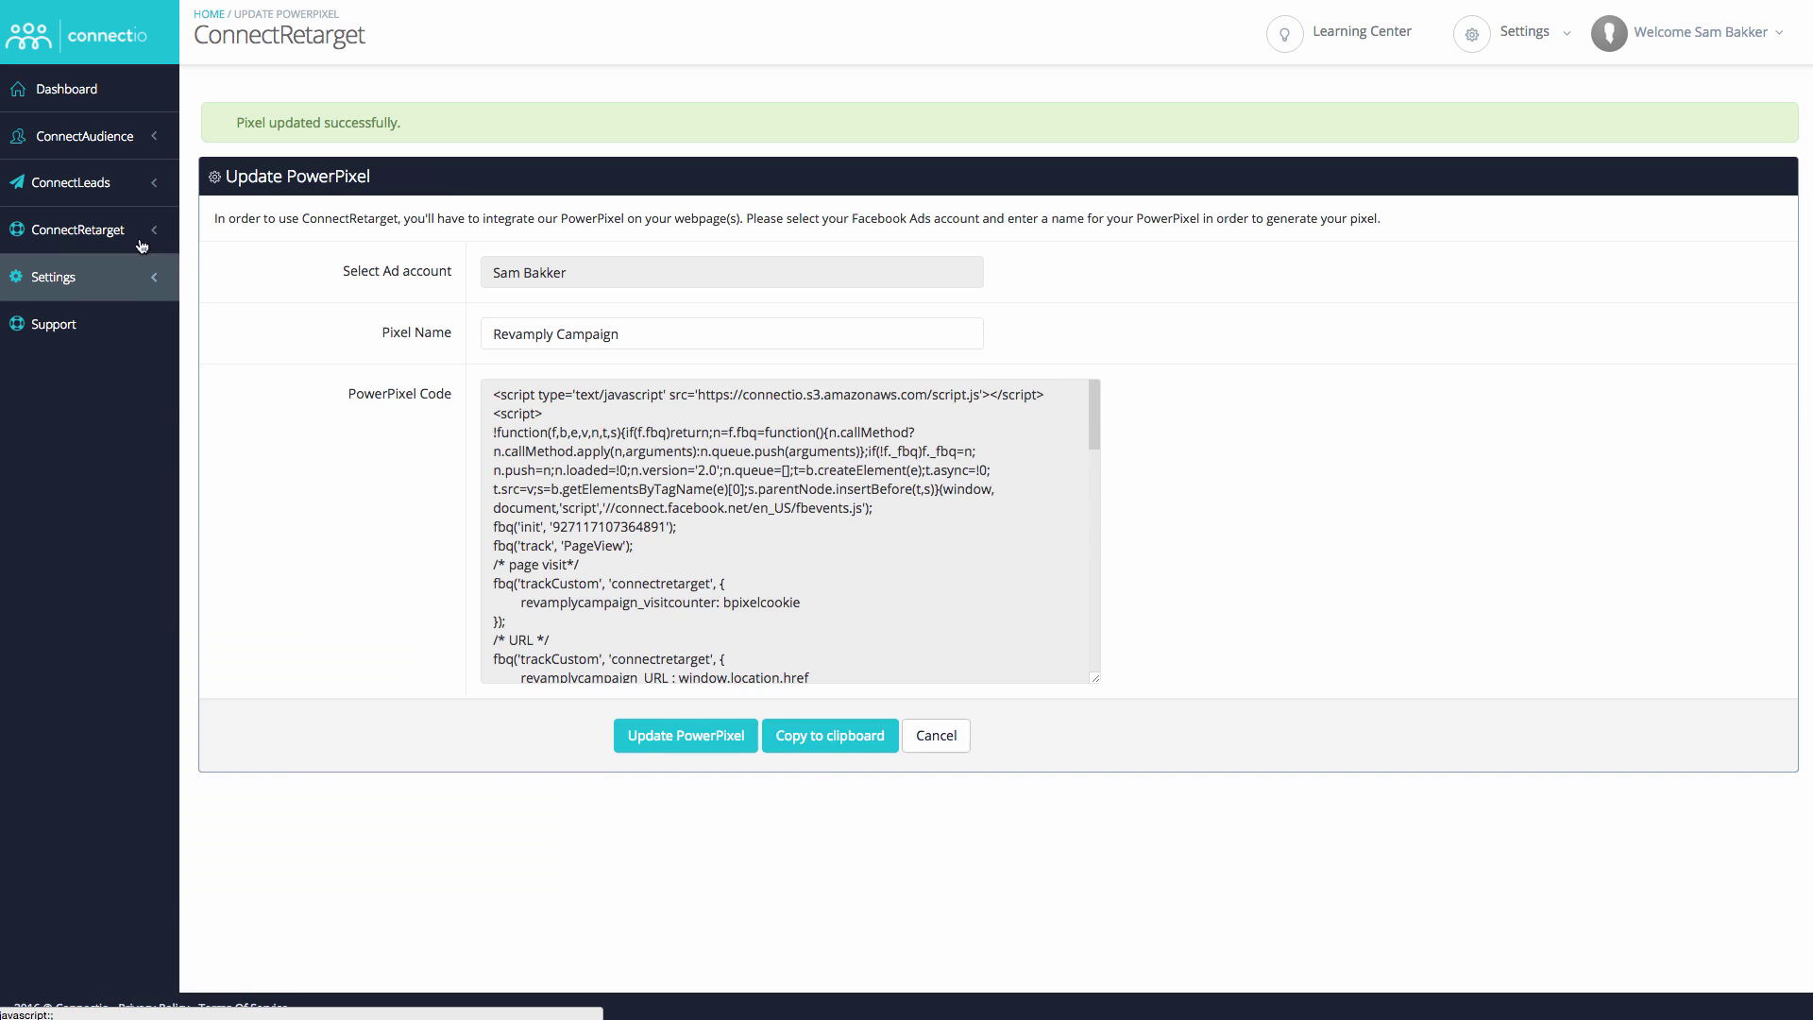
pyautogui.click(829, 740)
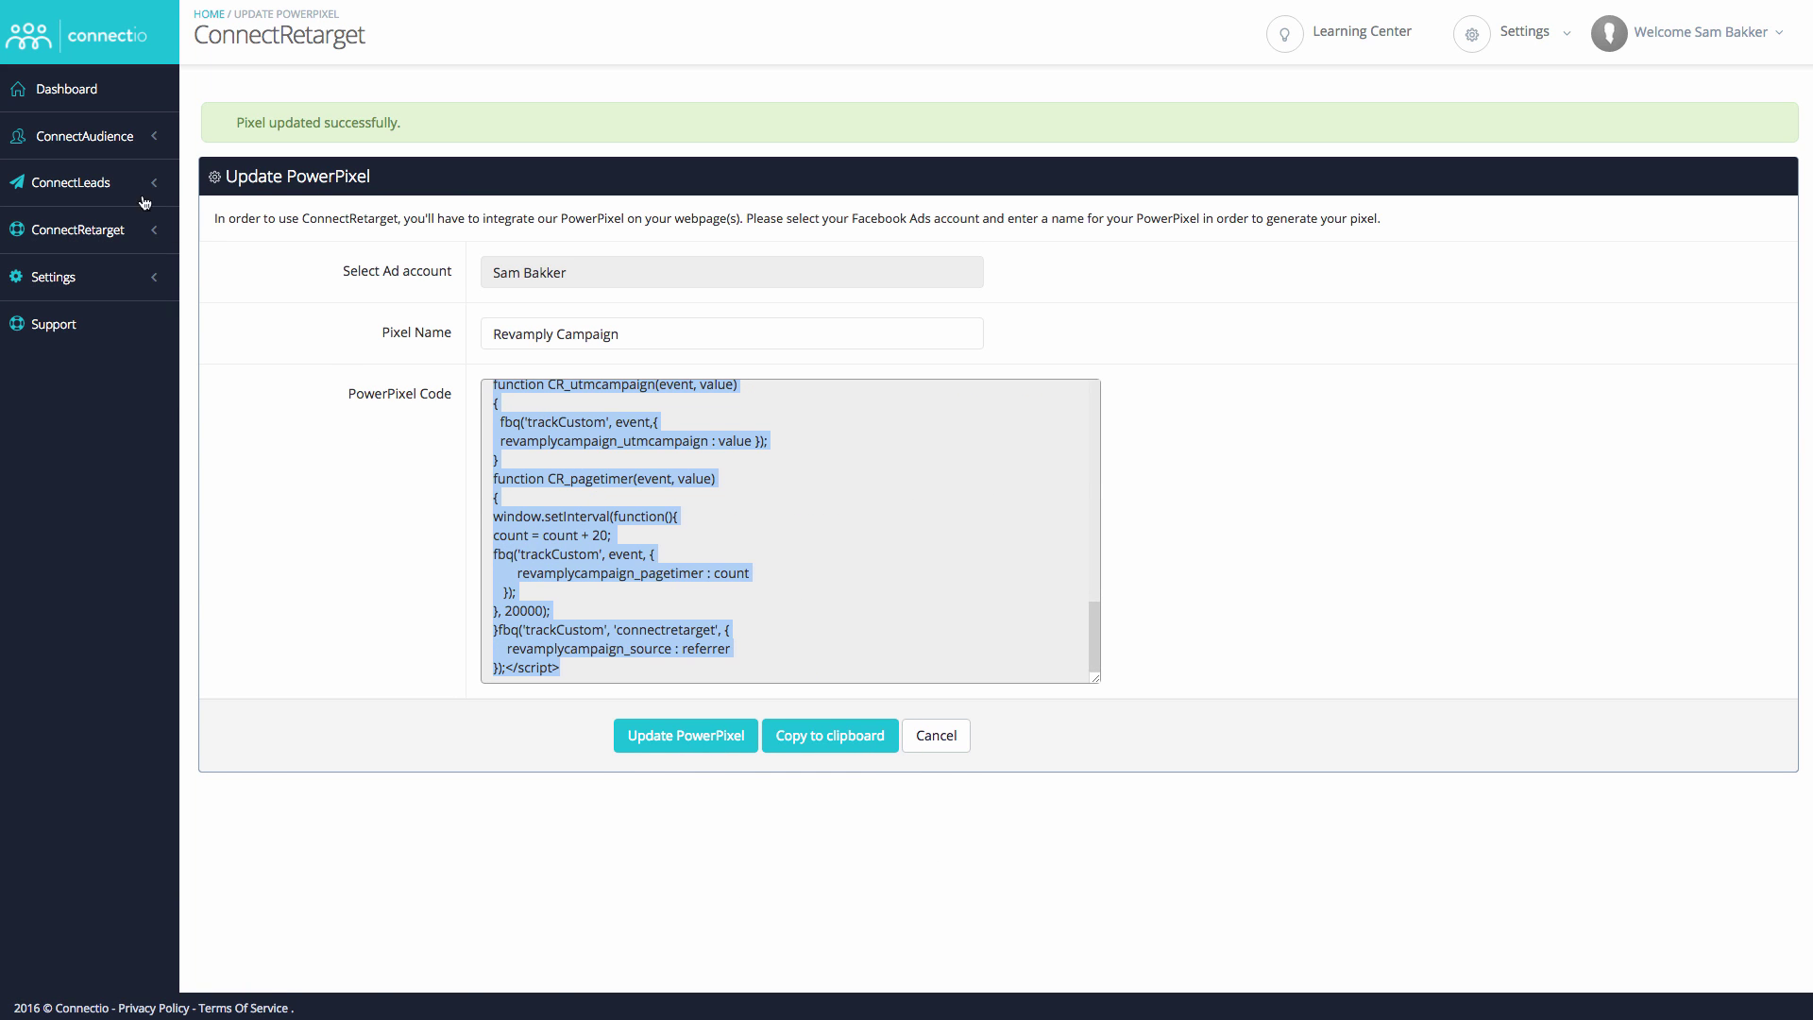
# Start a new ConnectRetarget audience and assign the Revamply Campaign PowerPixel to it
pyautogui.click(124, 237)
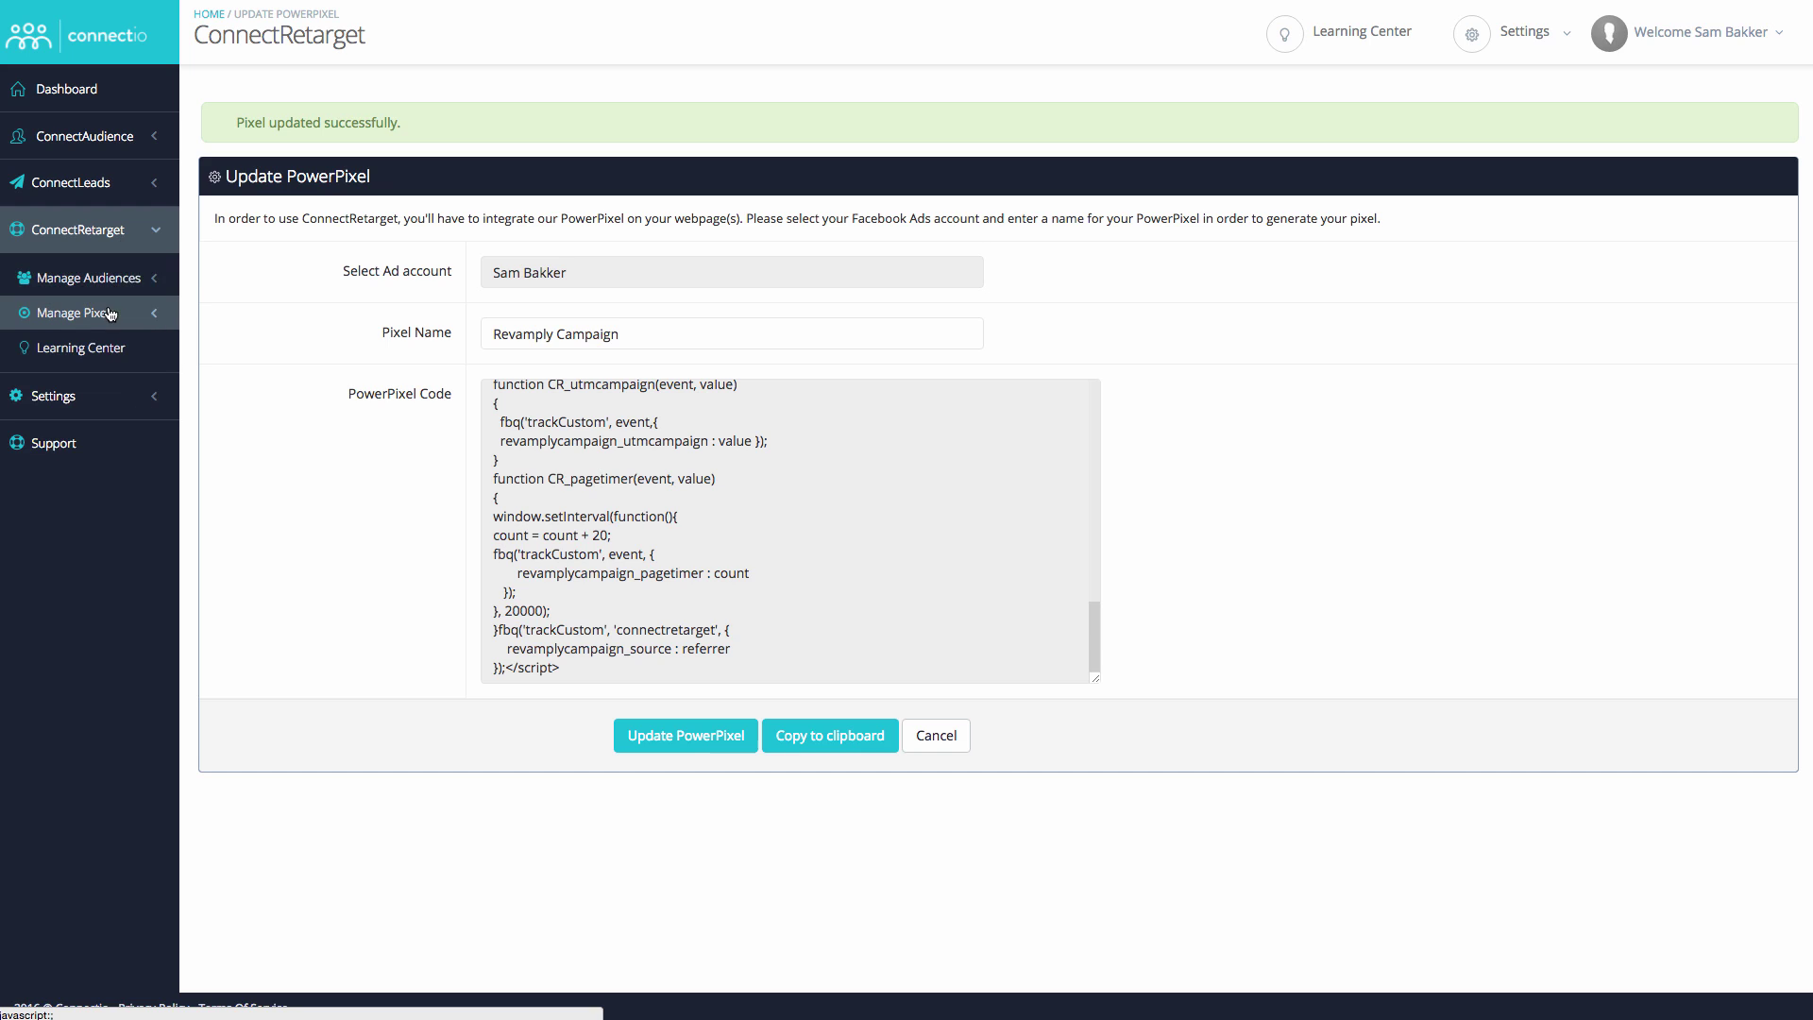
pyautogui.click(117, 284)
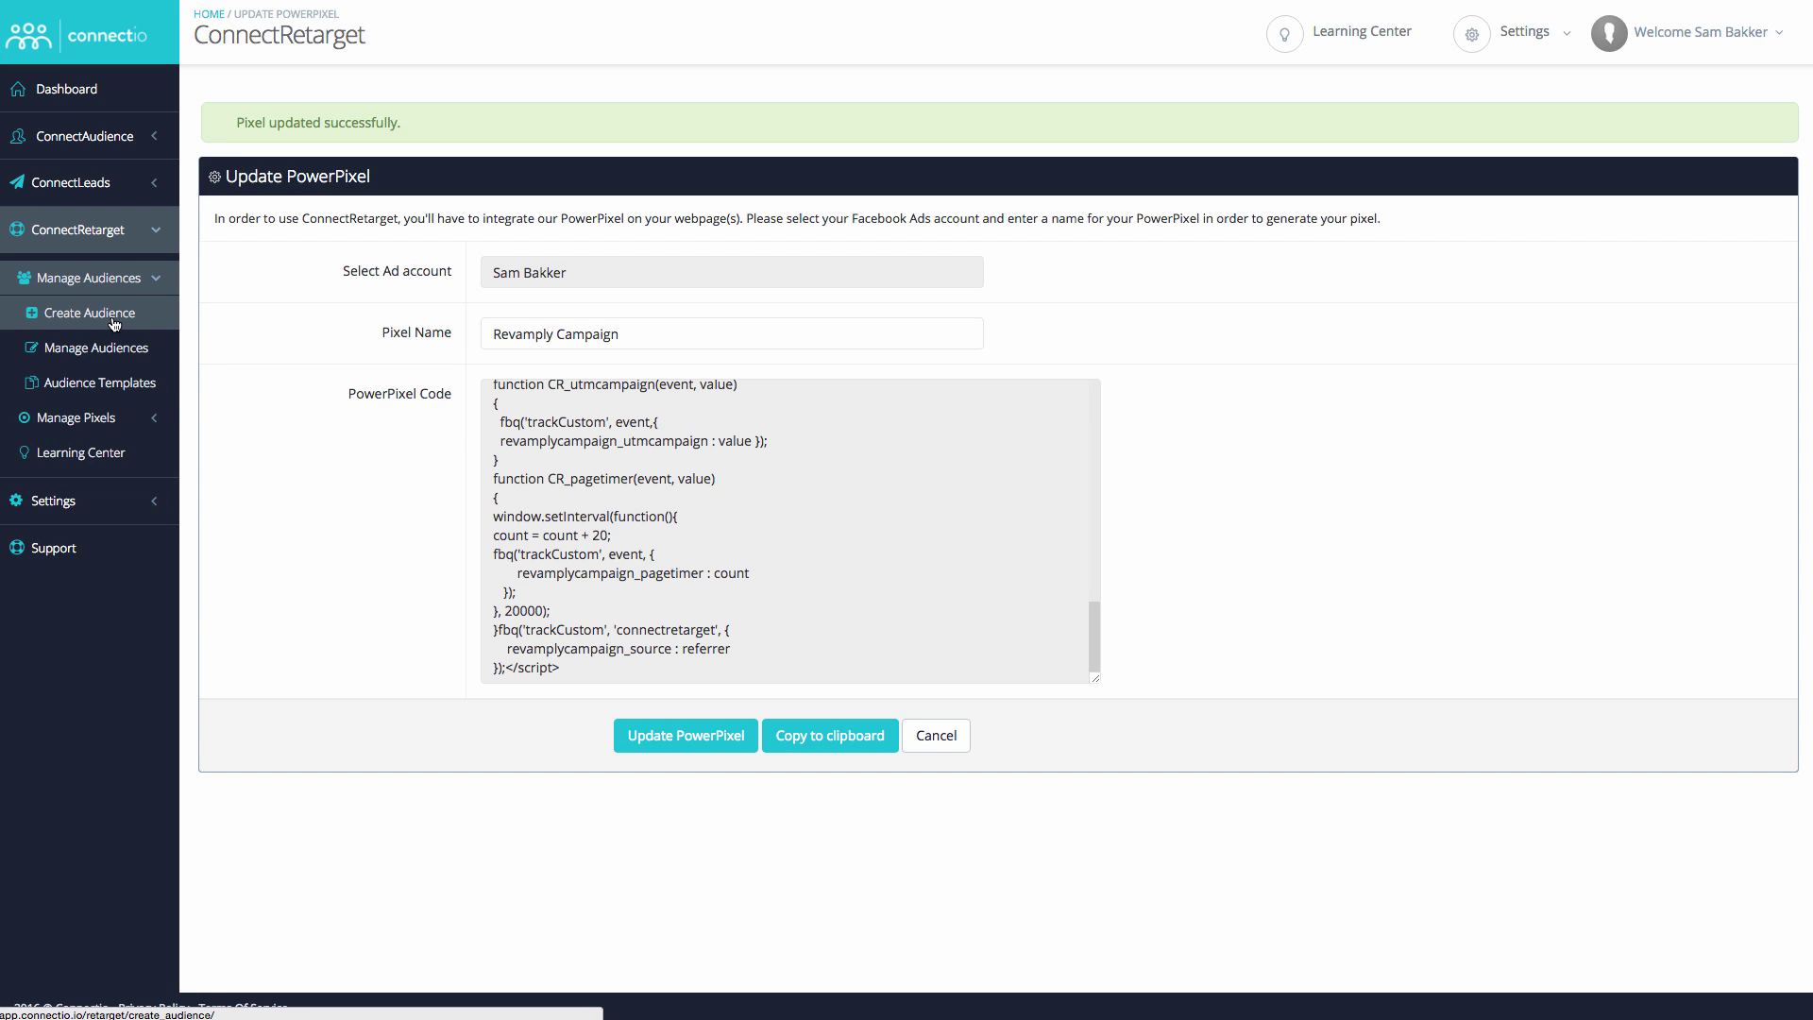
pyautogui.click(113, 322)
pyautogui.click(586, 161)
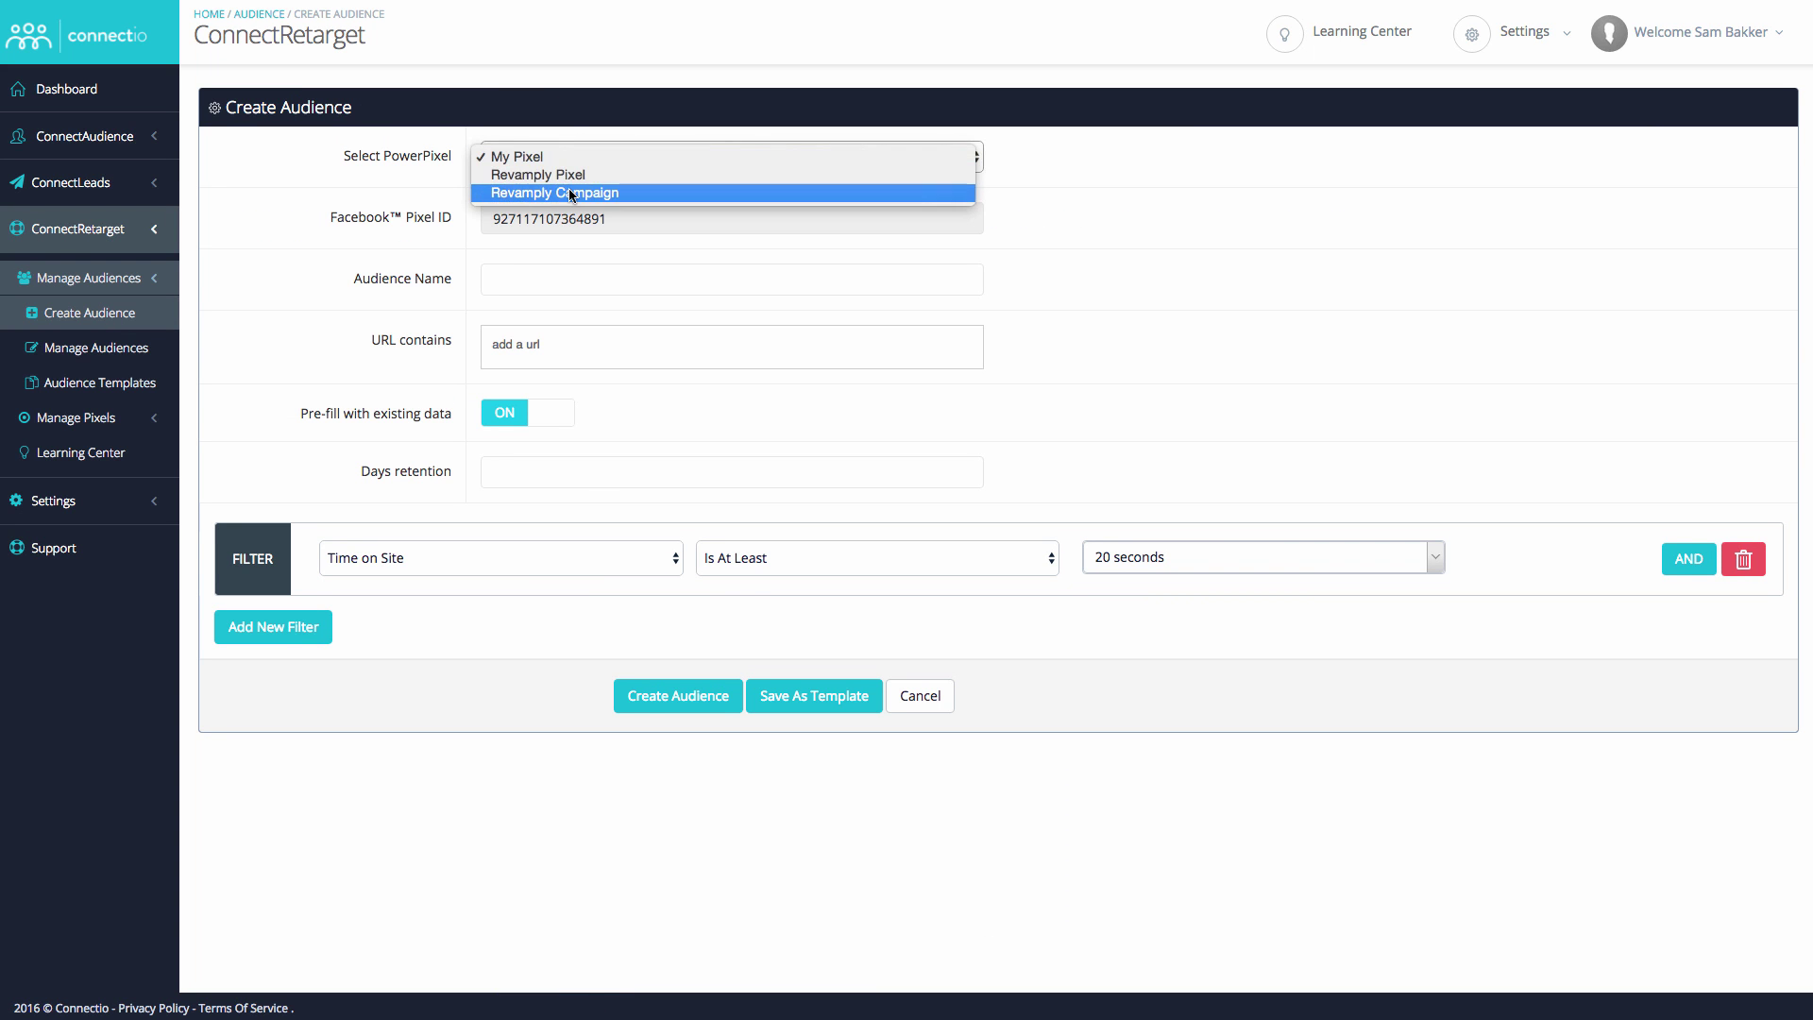
pyautogui.click(568, 192)
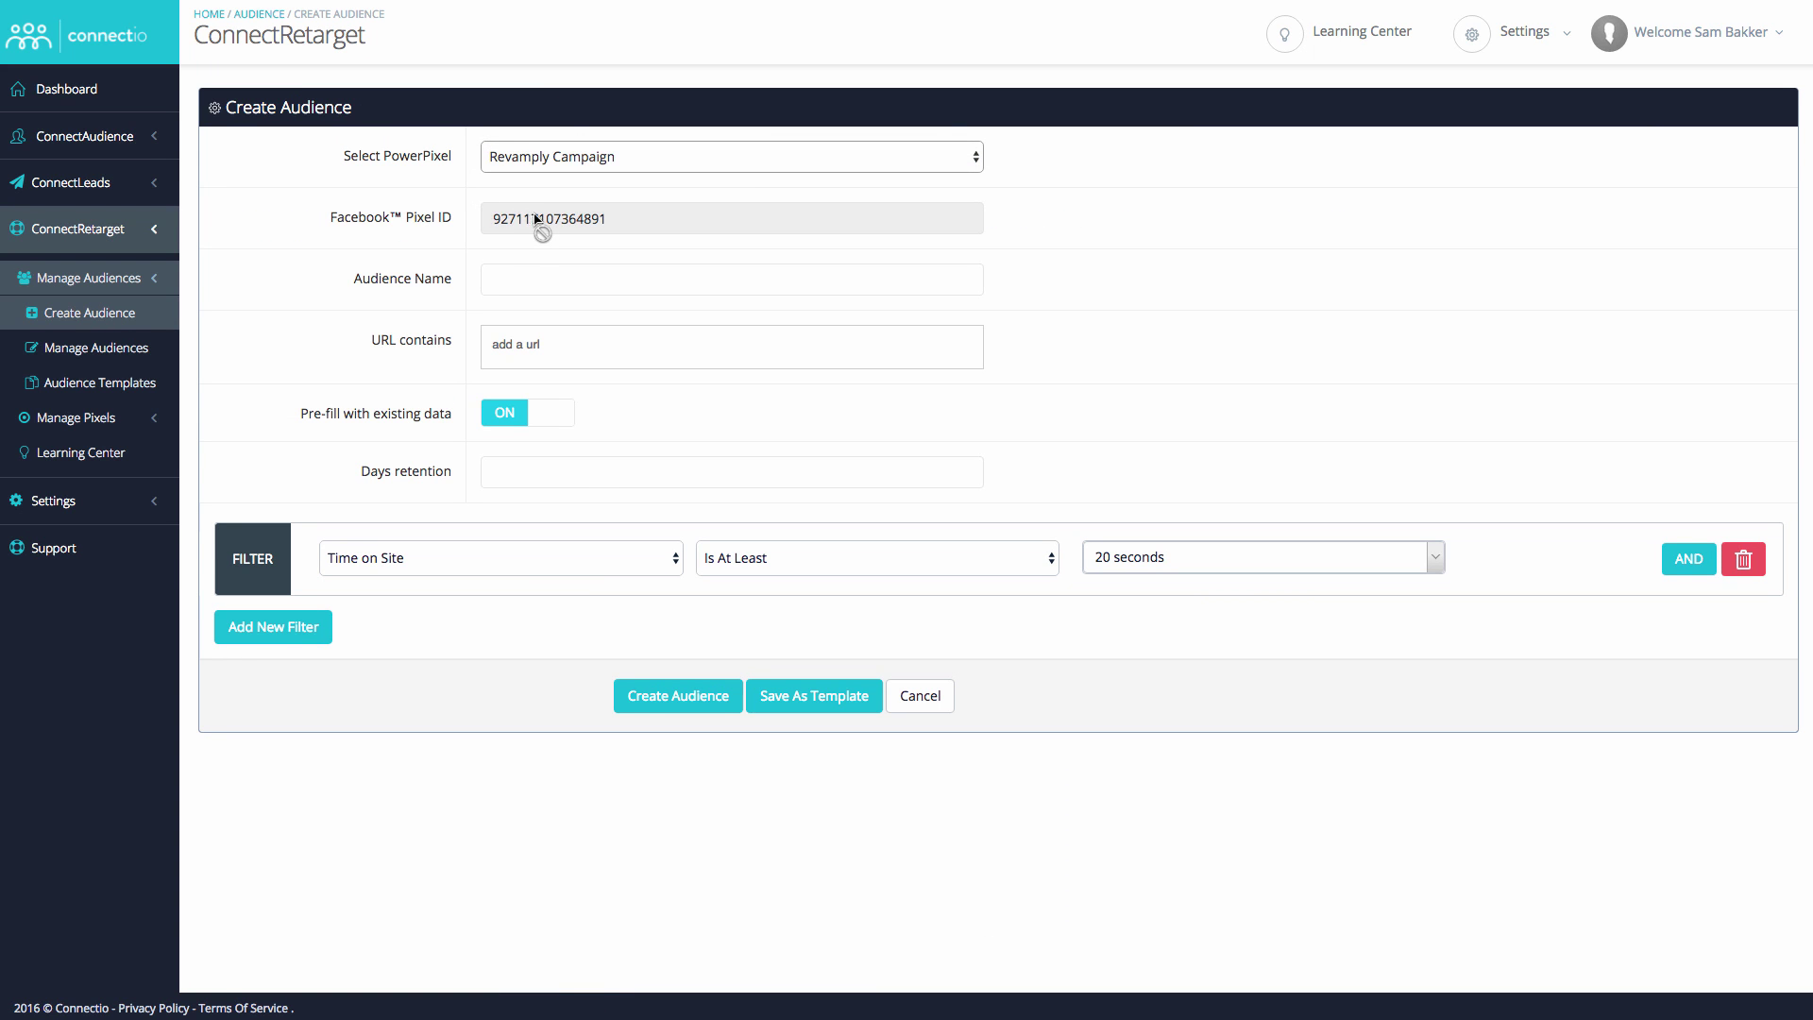
pyautogui.click(534, 264)
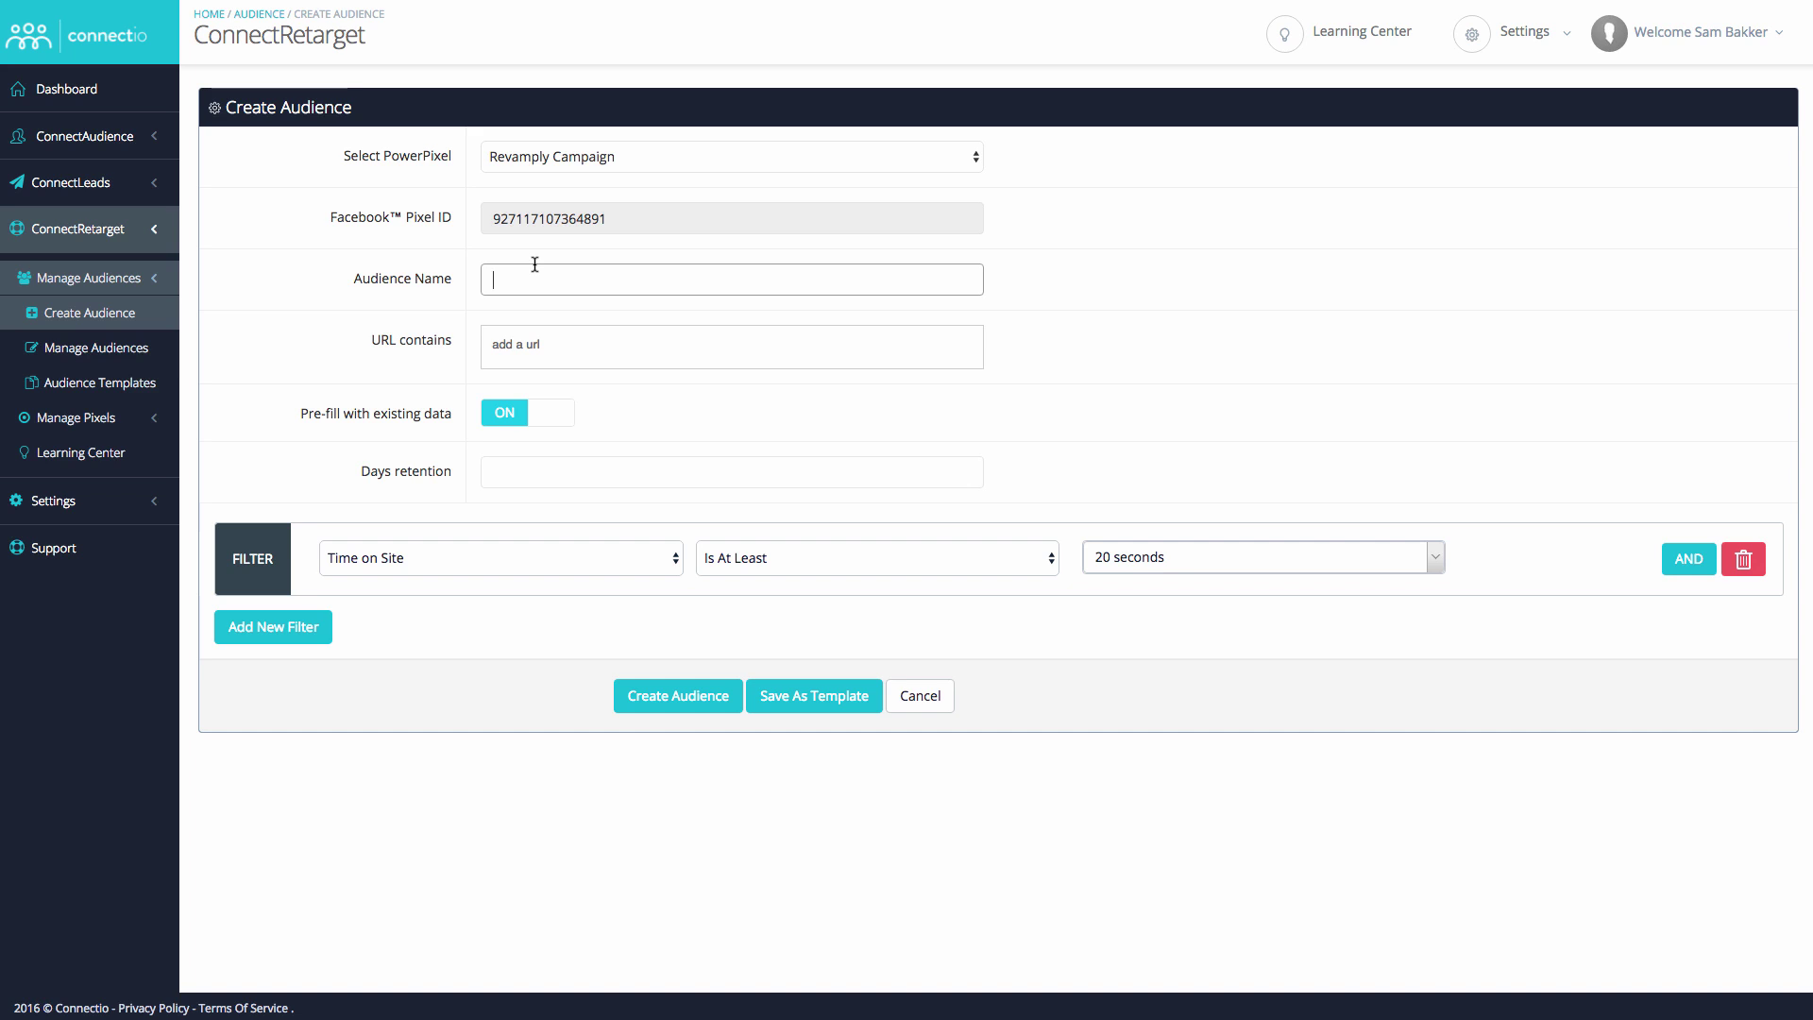
pyautogui.write('Revamply Audience Targeted')
pyautogui.click(531, 337)
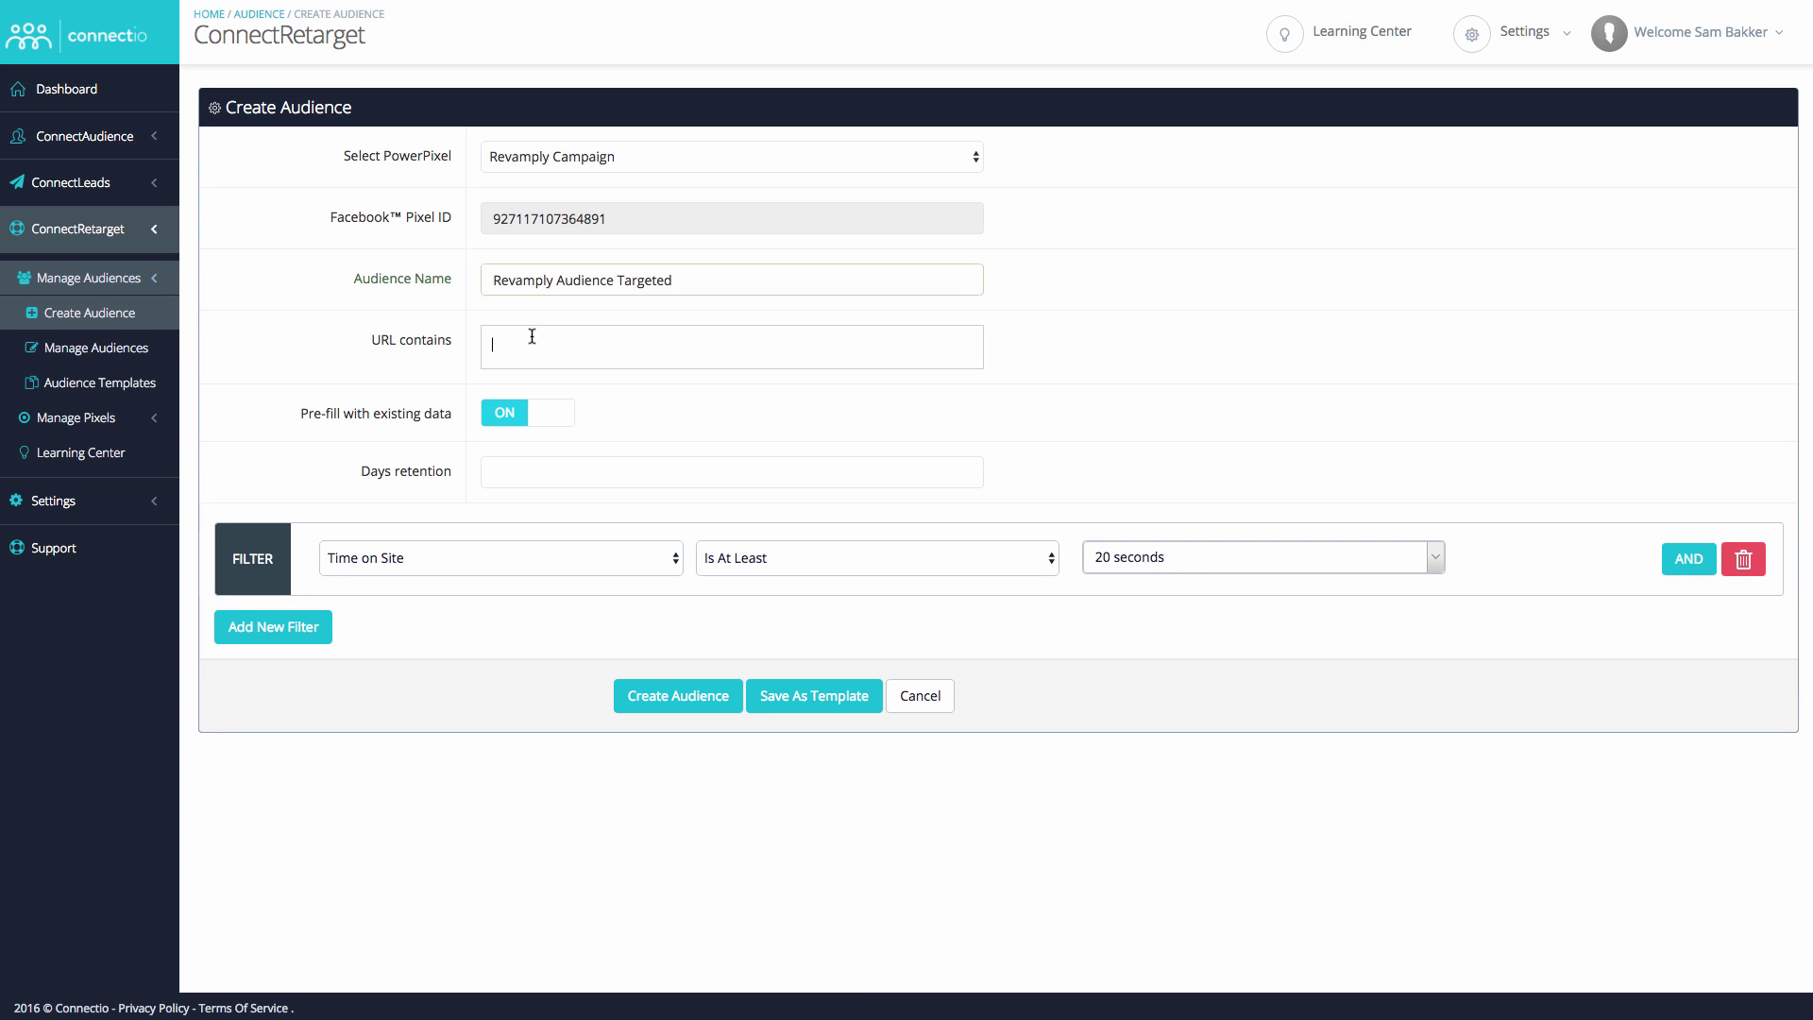
pyautogui.write('http://revamply.com')
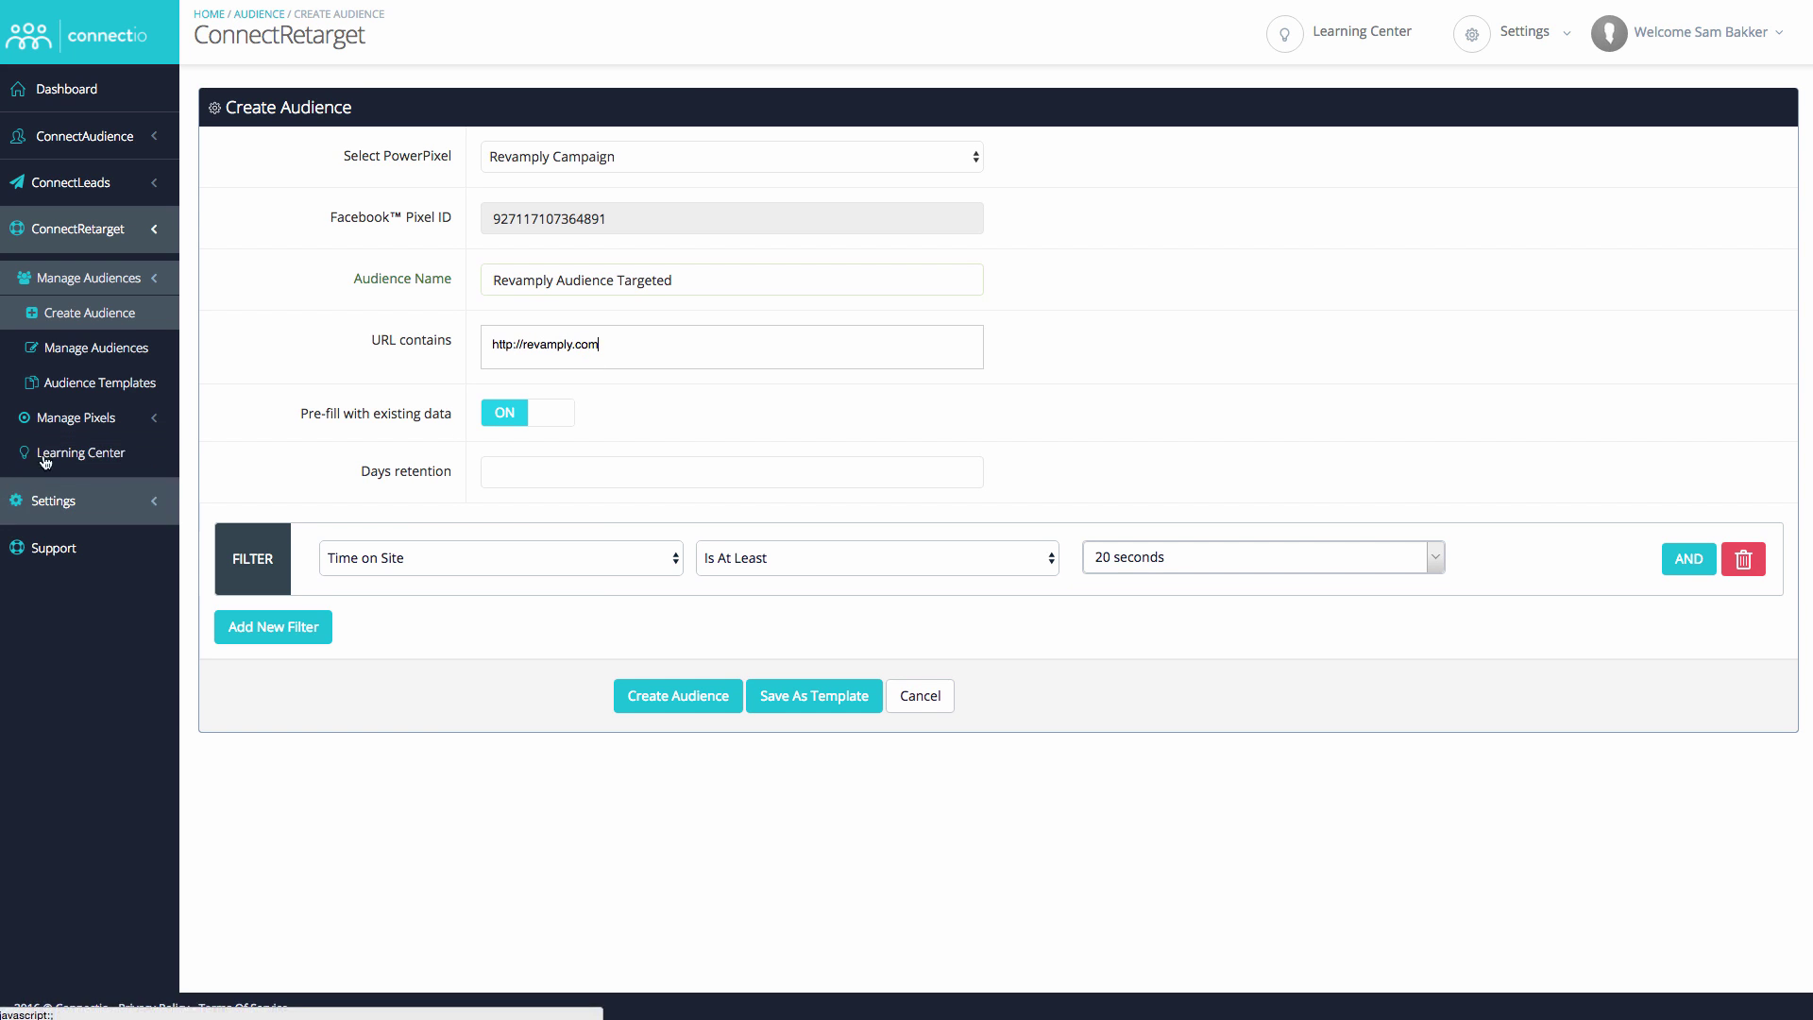
pyautogui.click(514, 423)
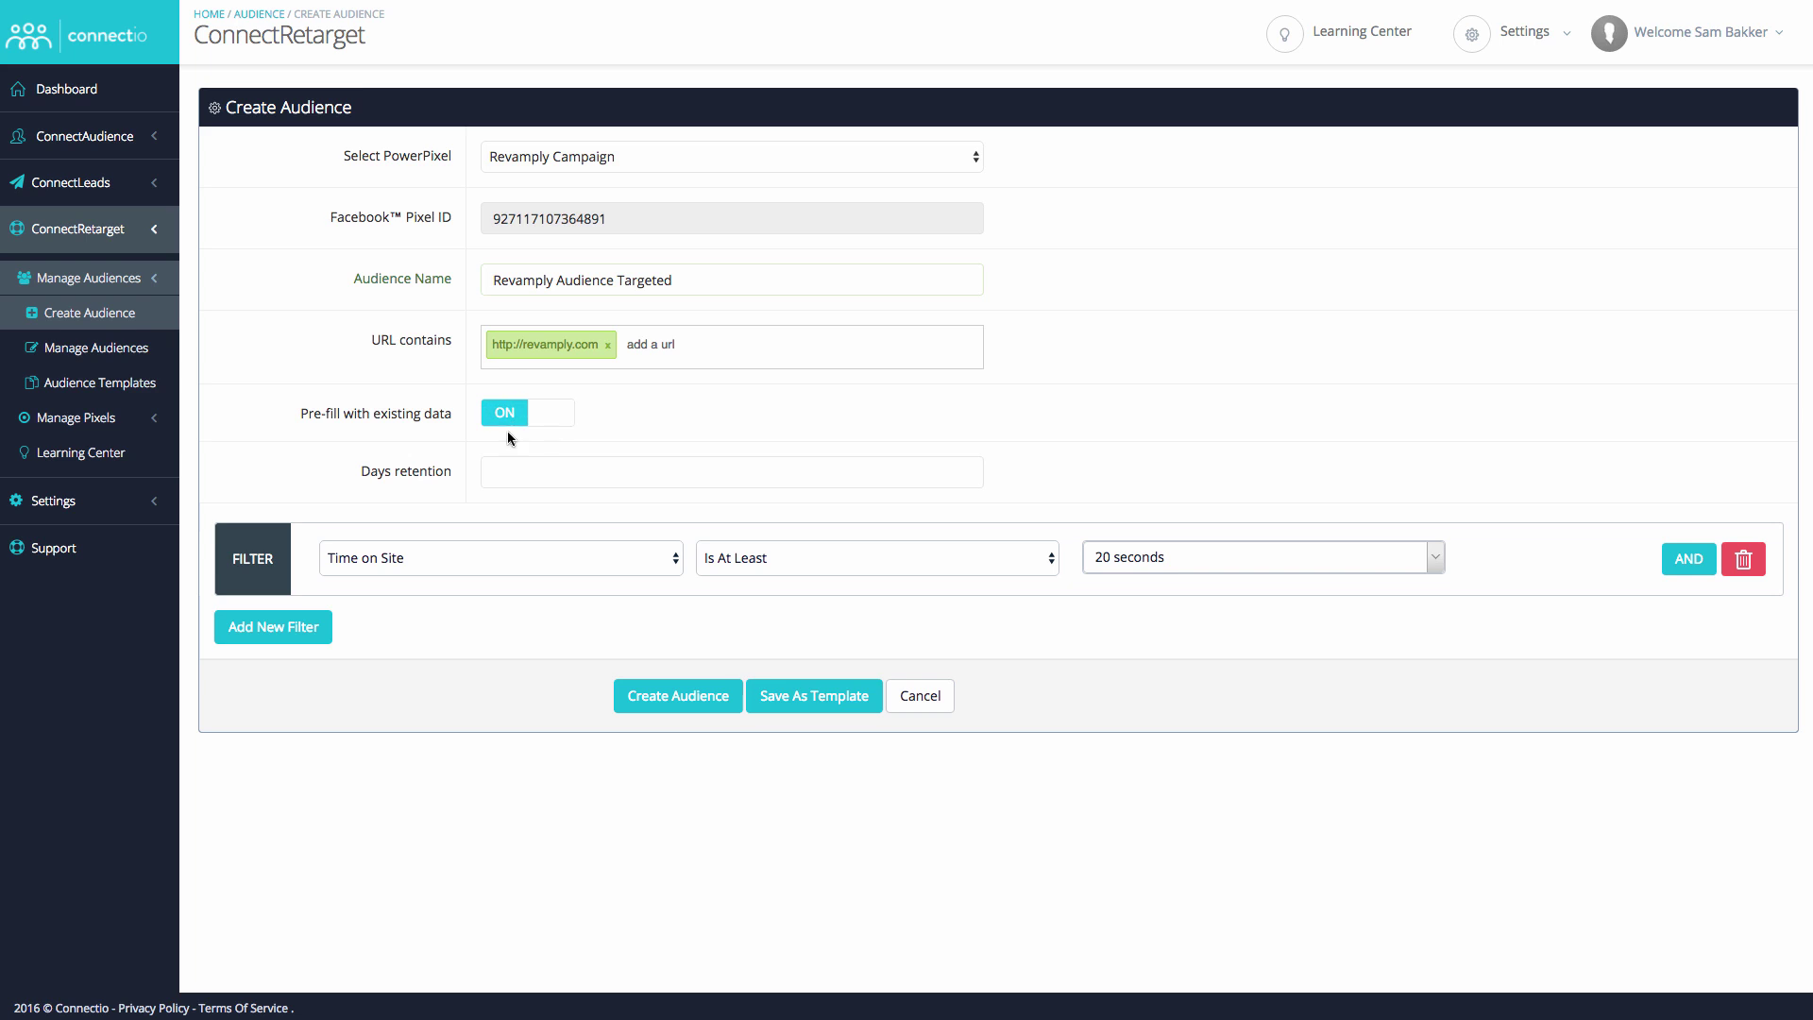
# Set the audience's days retention to 5
pyautogui.click(519, 465)
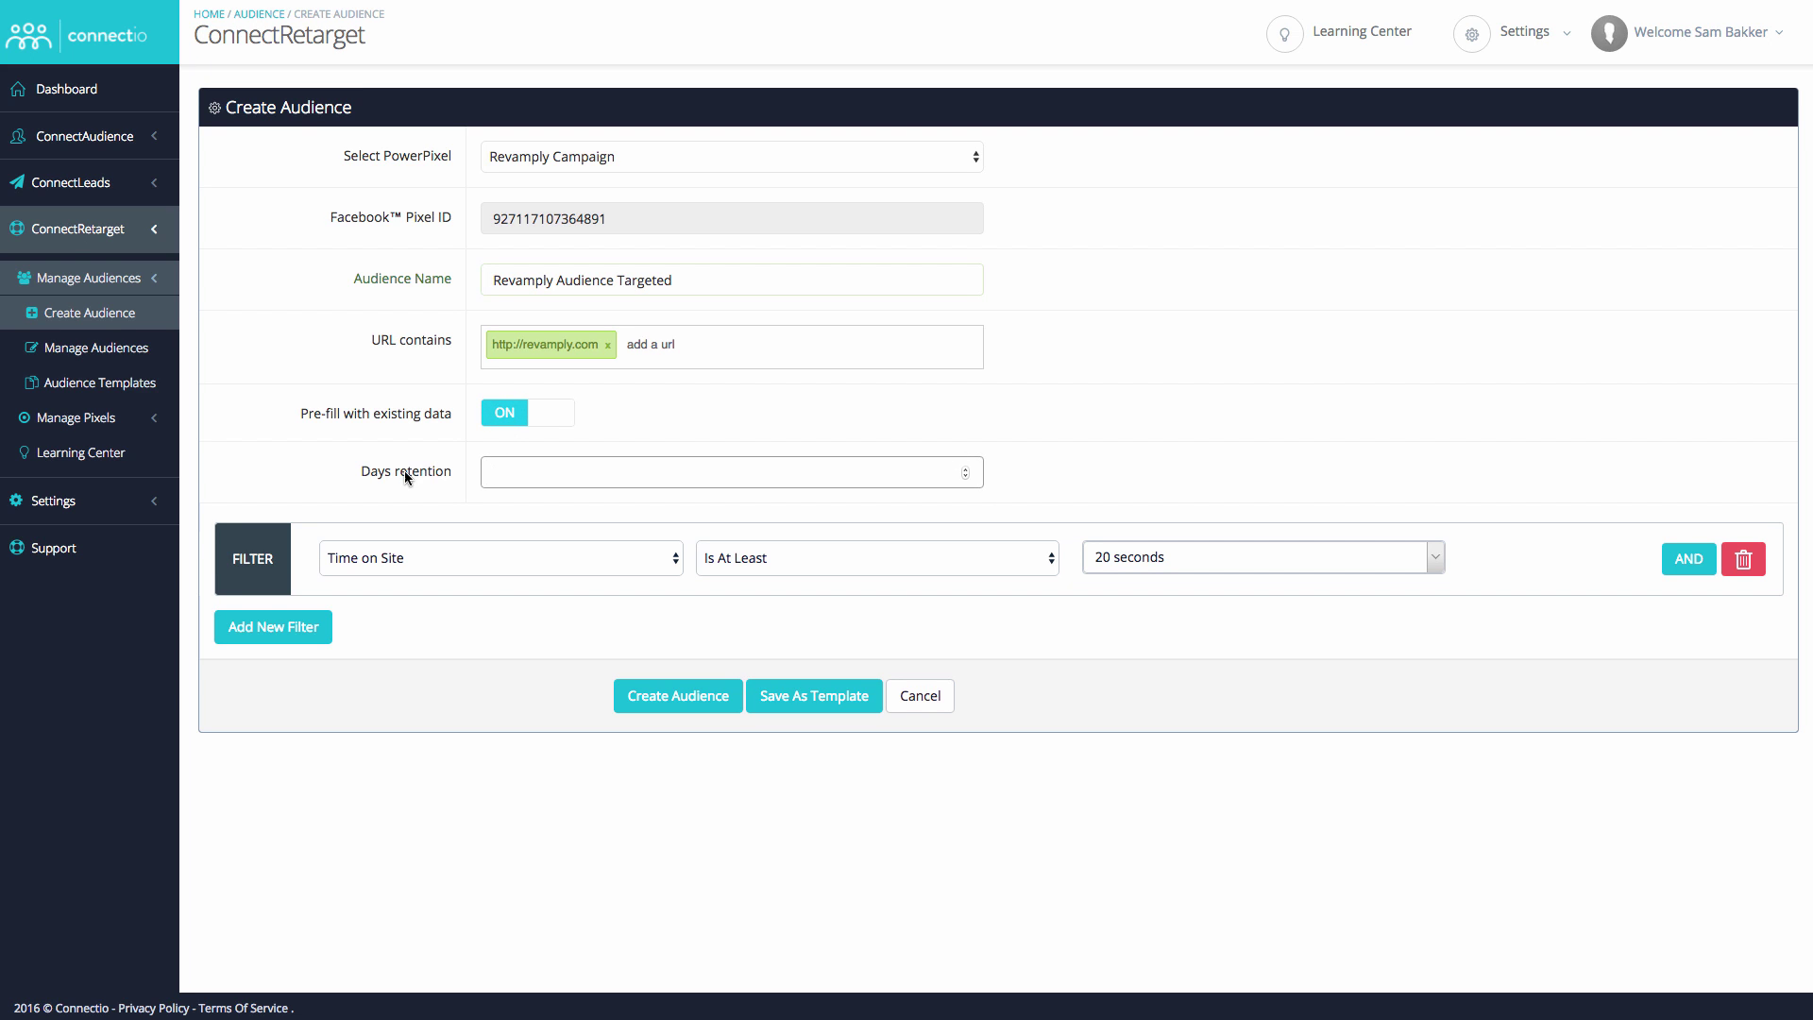
pyautogui.moveTo(404, 470)
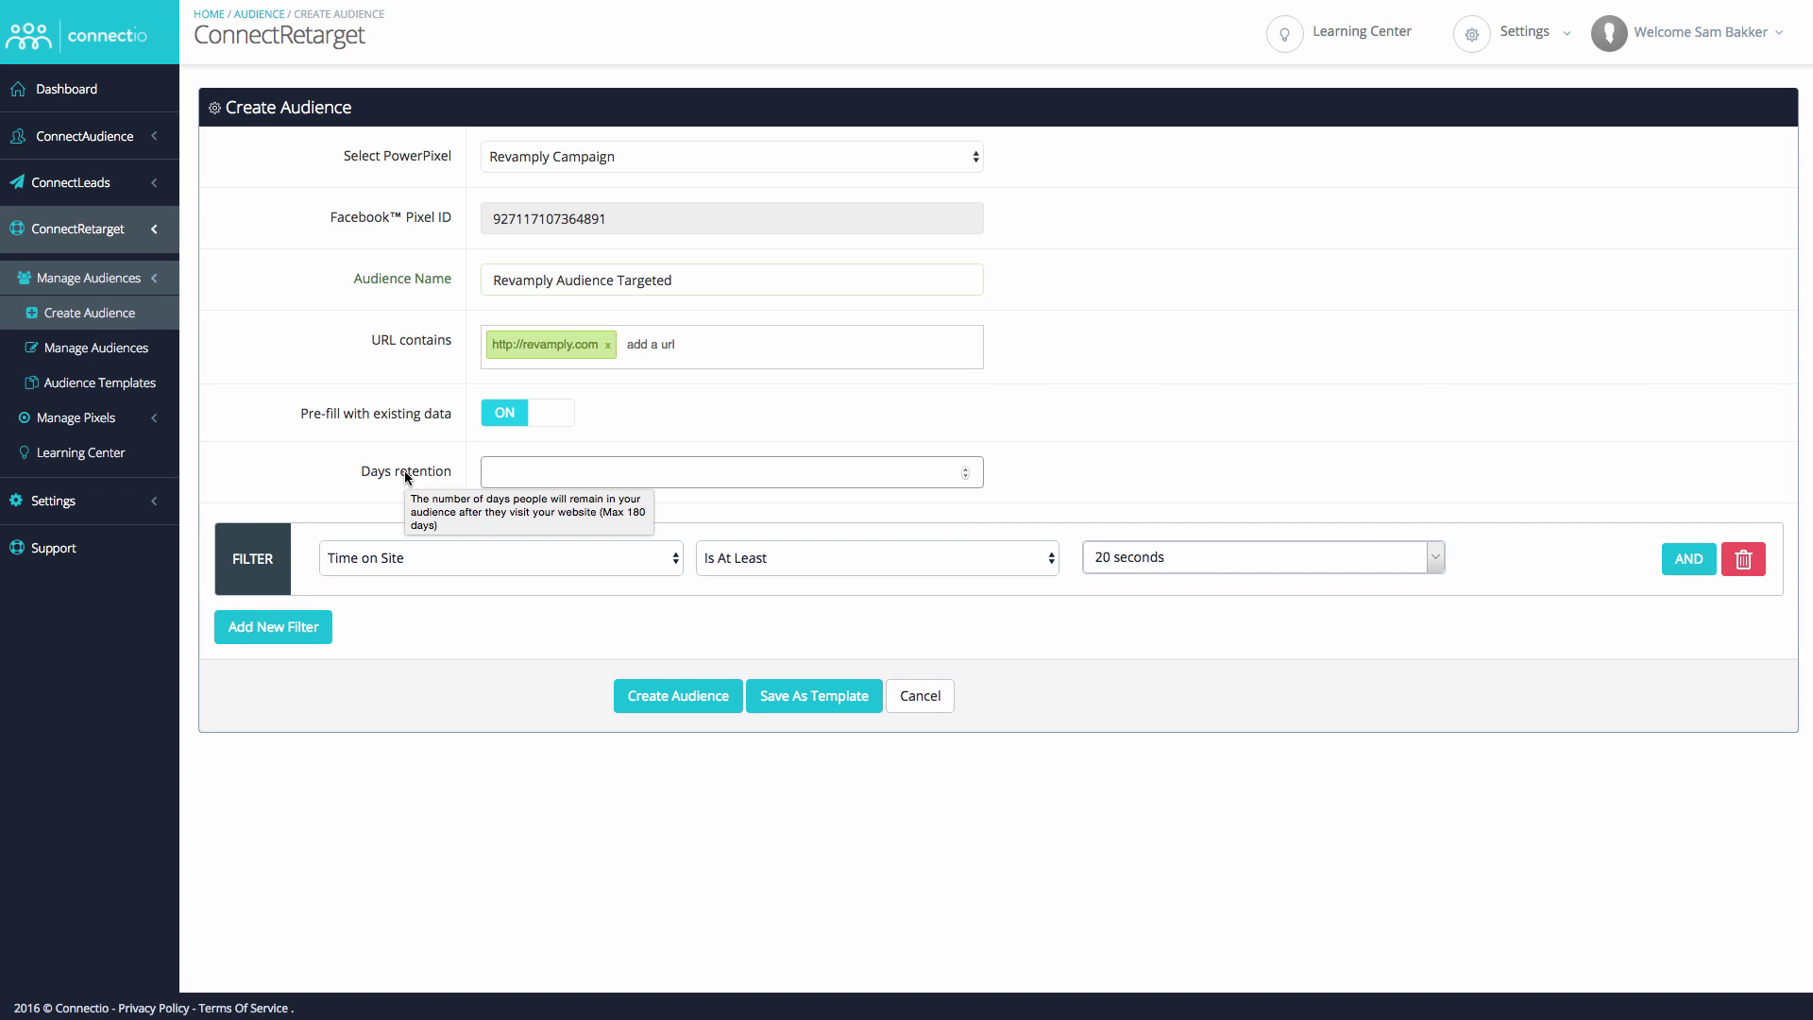
pyautogui.write('5')
pyautogui.click(360, 504)
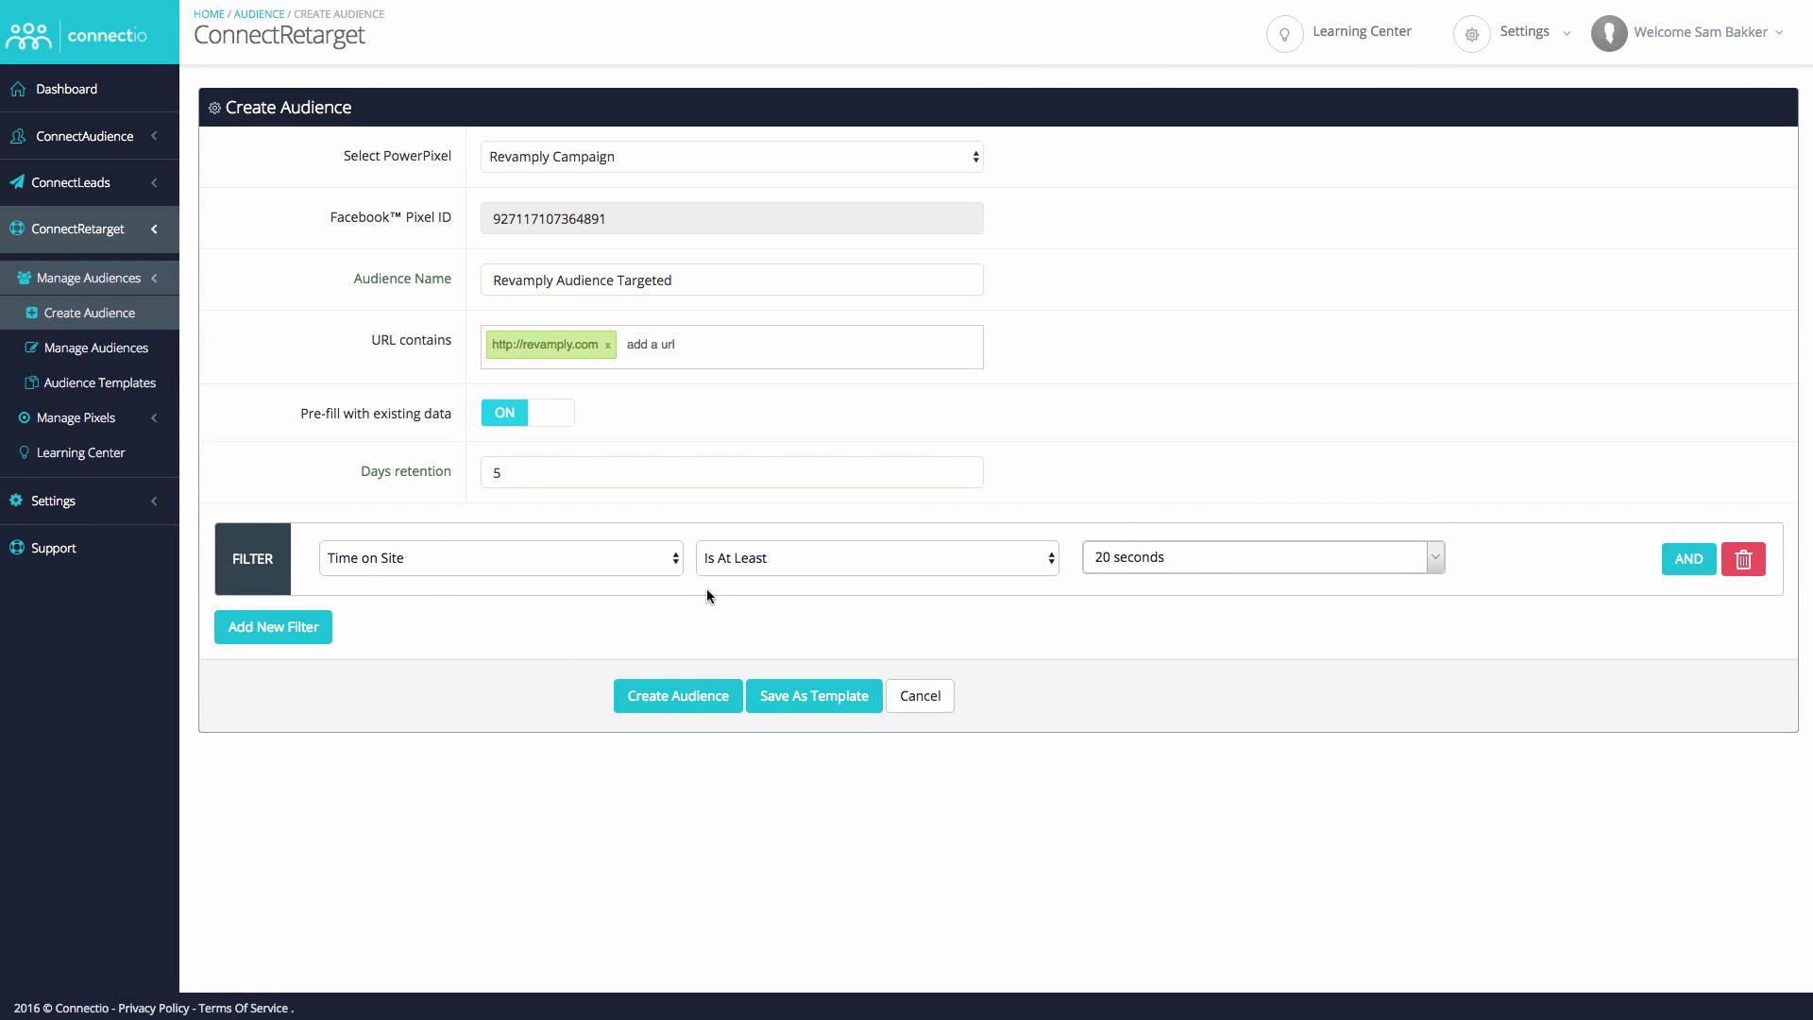
# Try Scrolled as the audience filter criterion and return it to Time on Site
pyautogui.click(372, 563)
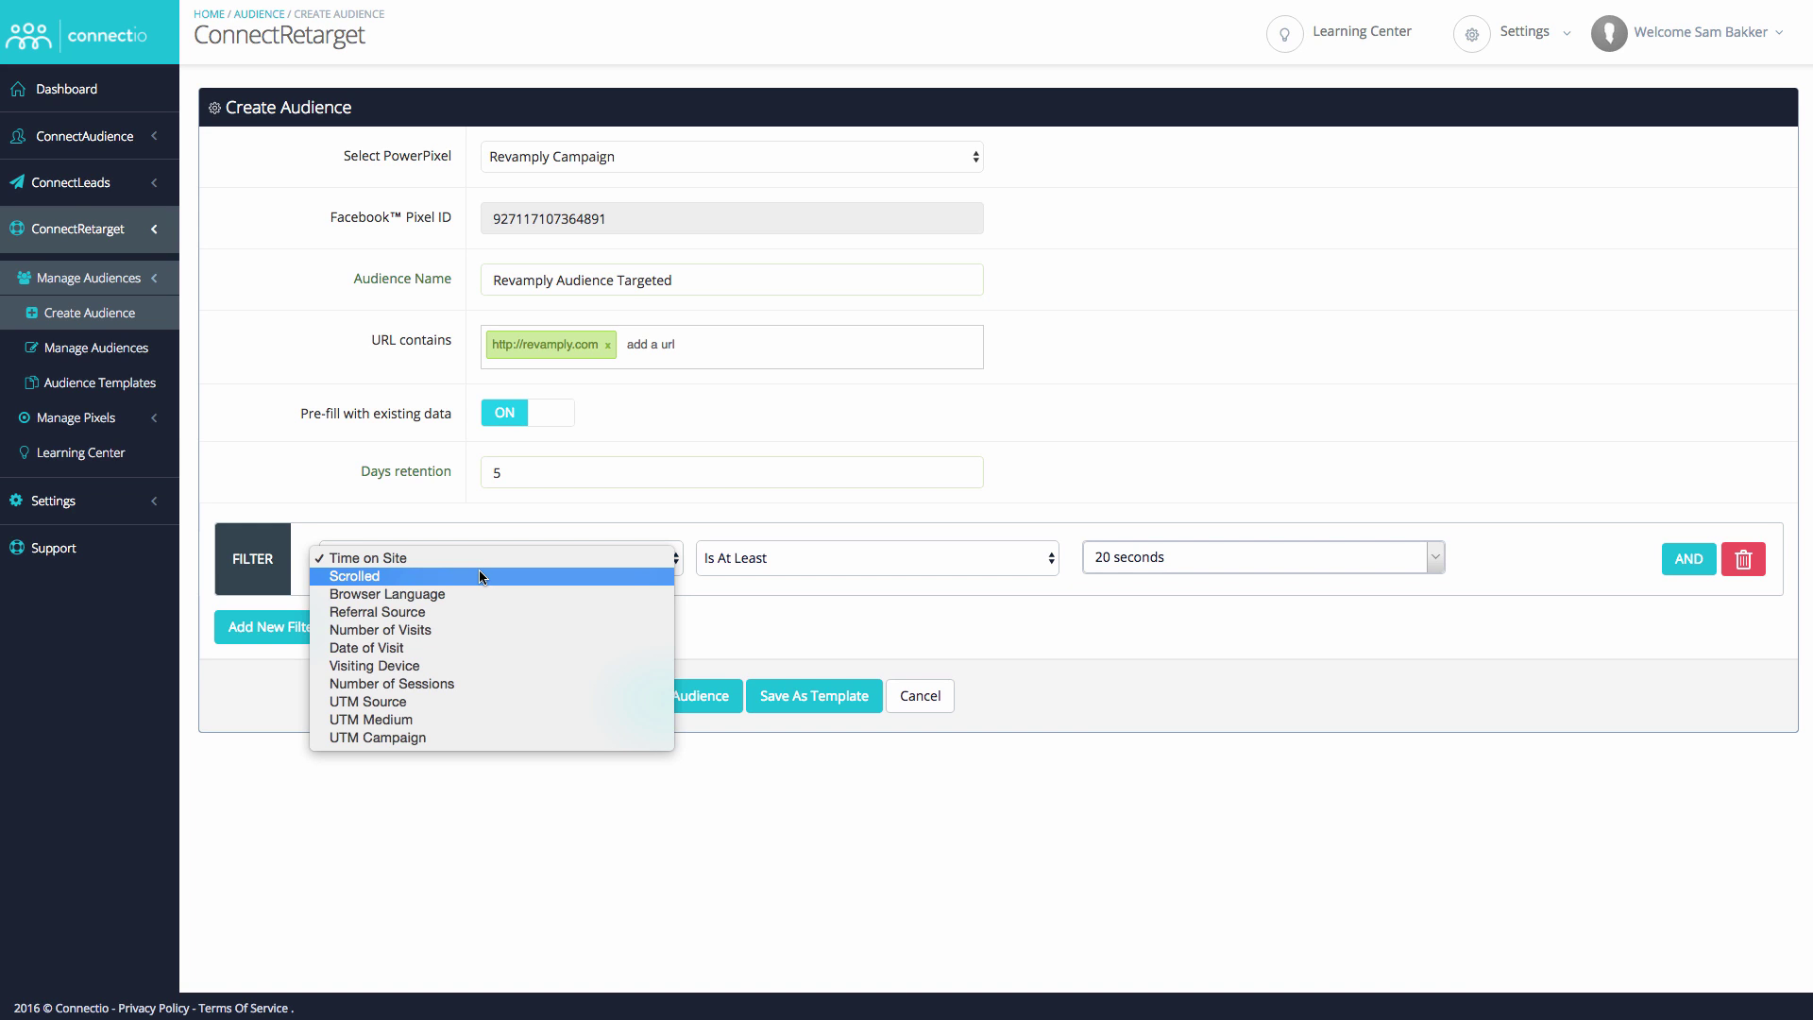
pyautogui.click(381, 575)
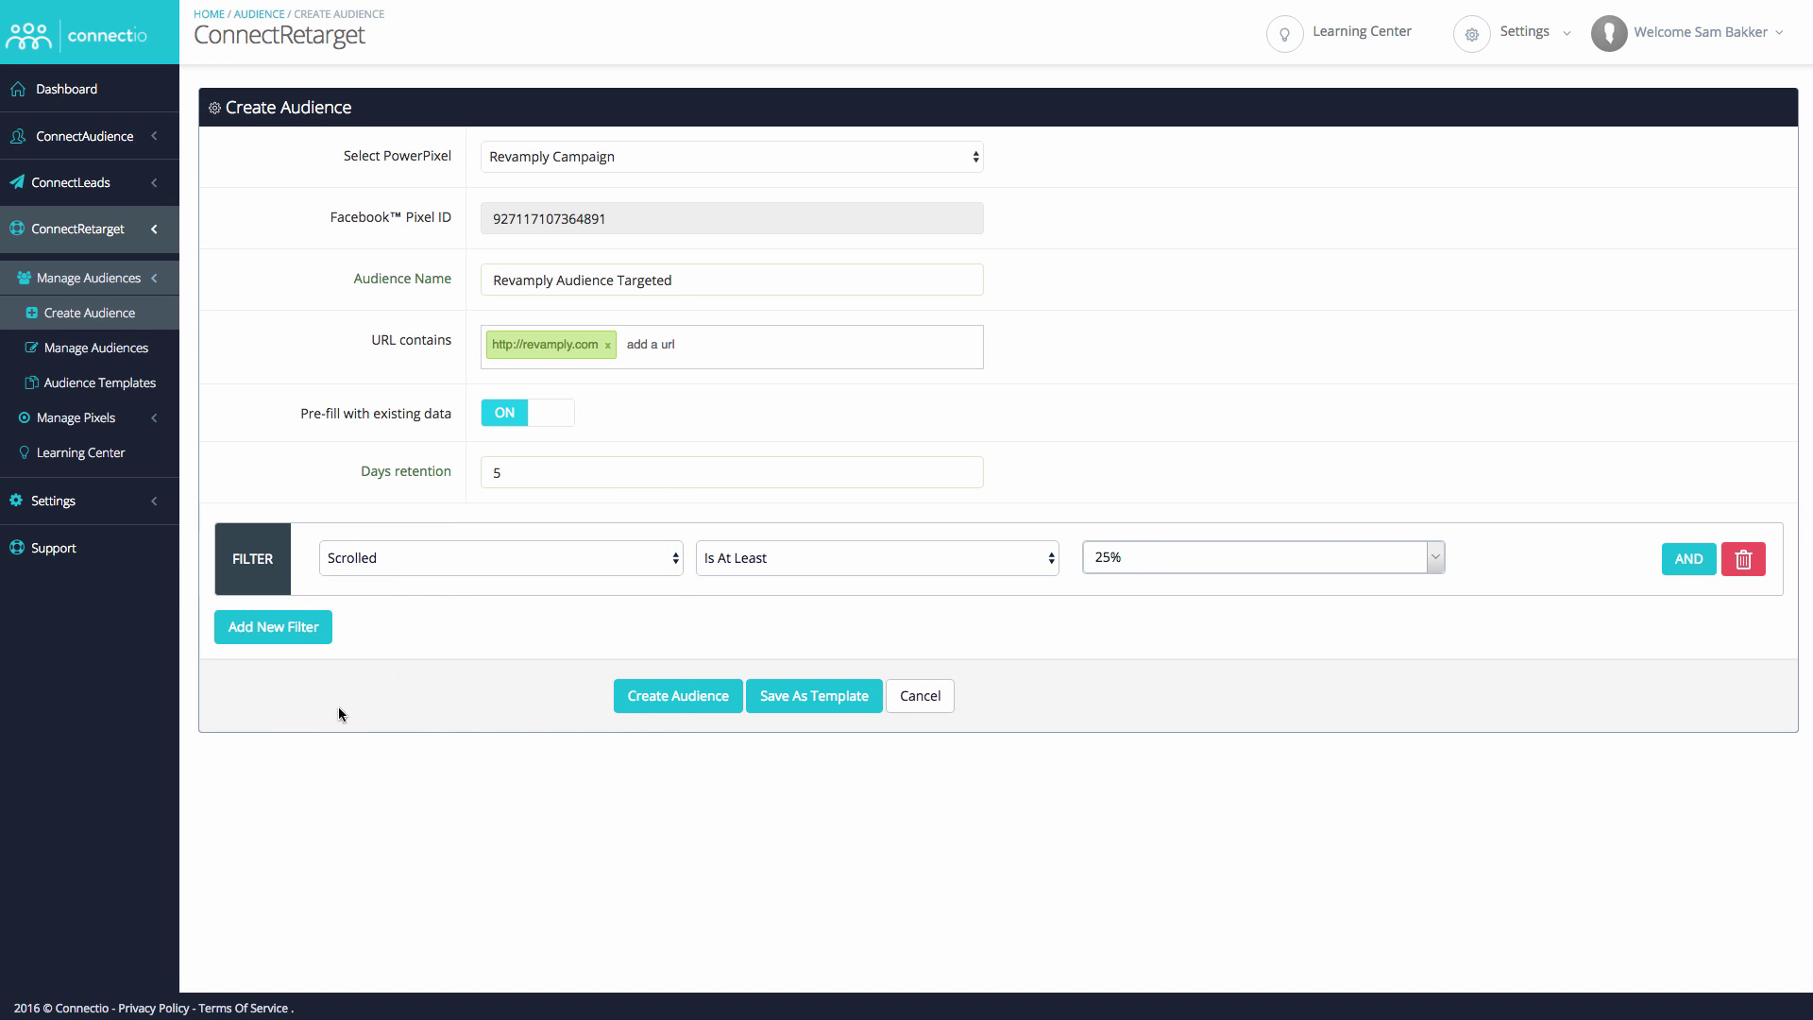
pyautogui.click(445, 564)
pyautogui.click(446, 539)
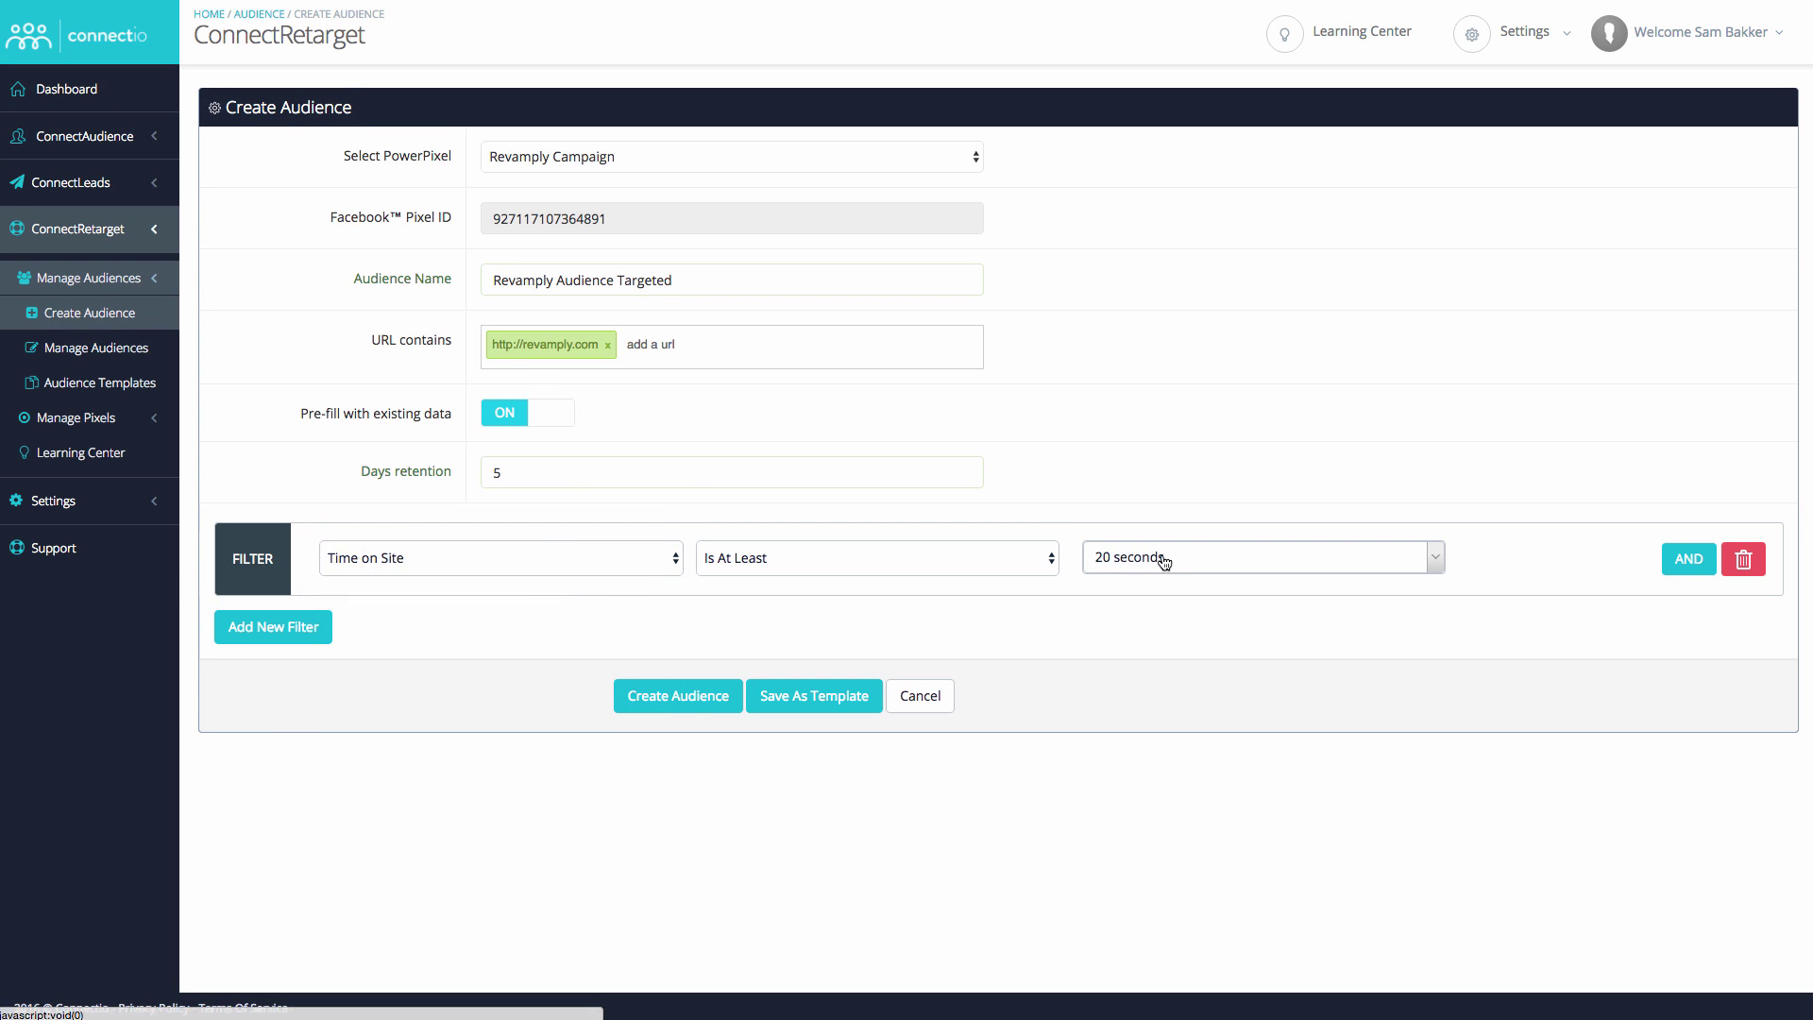
# Try an audience filter of Scrolled Is At Least 50%
pyautogui.click(1161, 558)
pyautogui.click(547, 557)
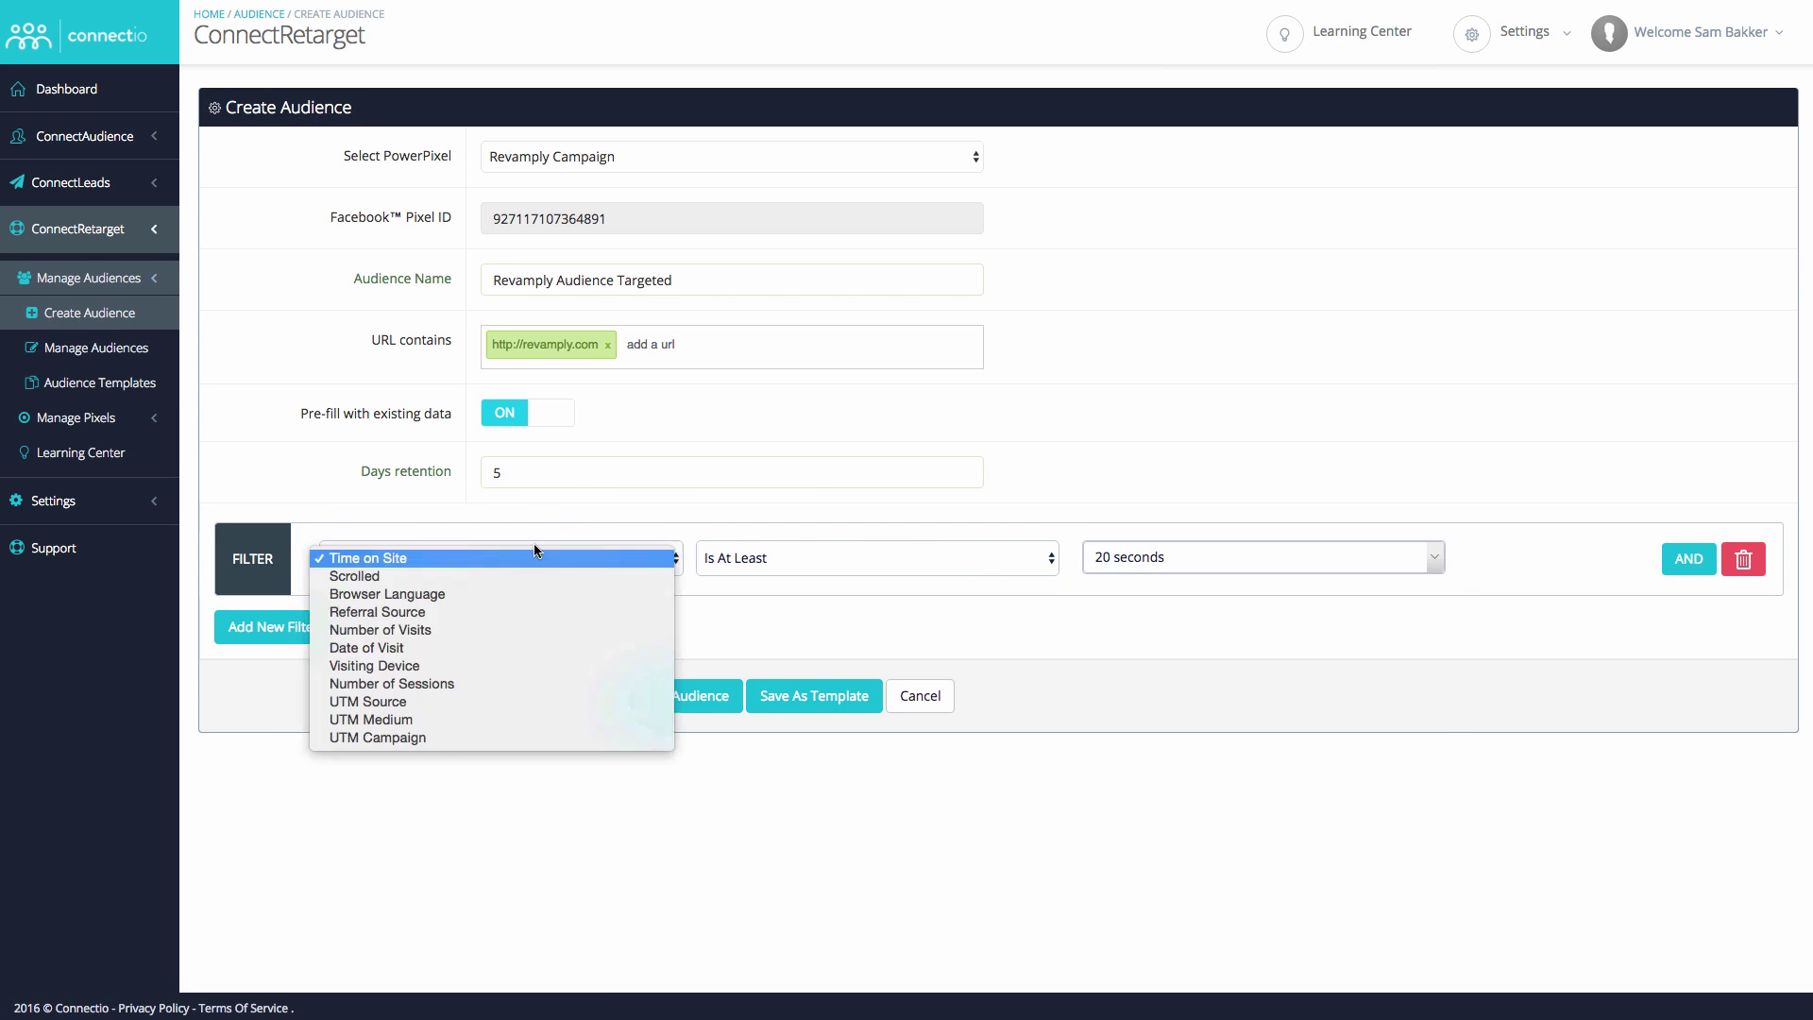
pyautogui.click(494, 574)
pyautogui.click(1326, 567)
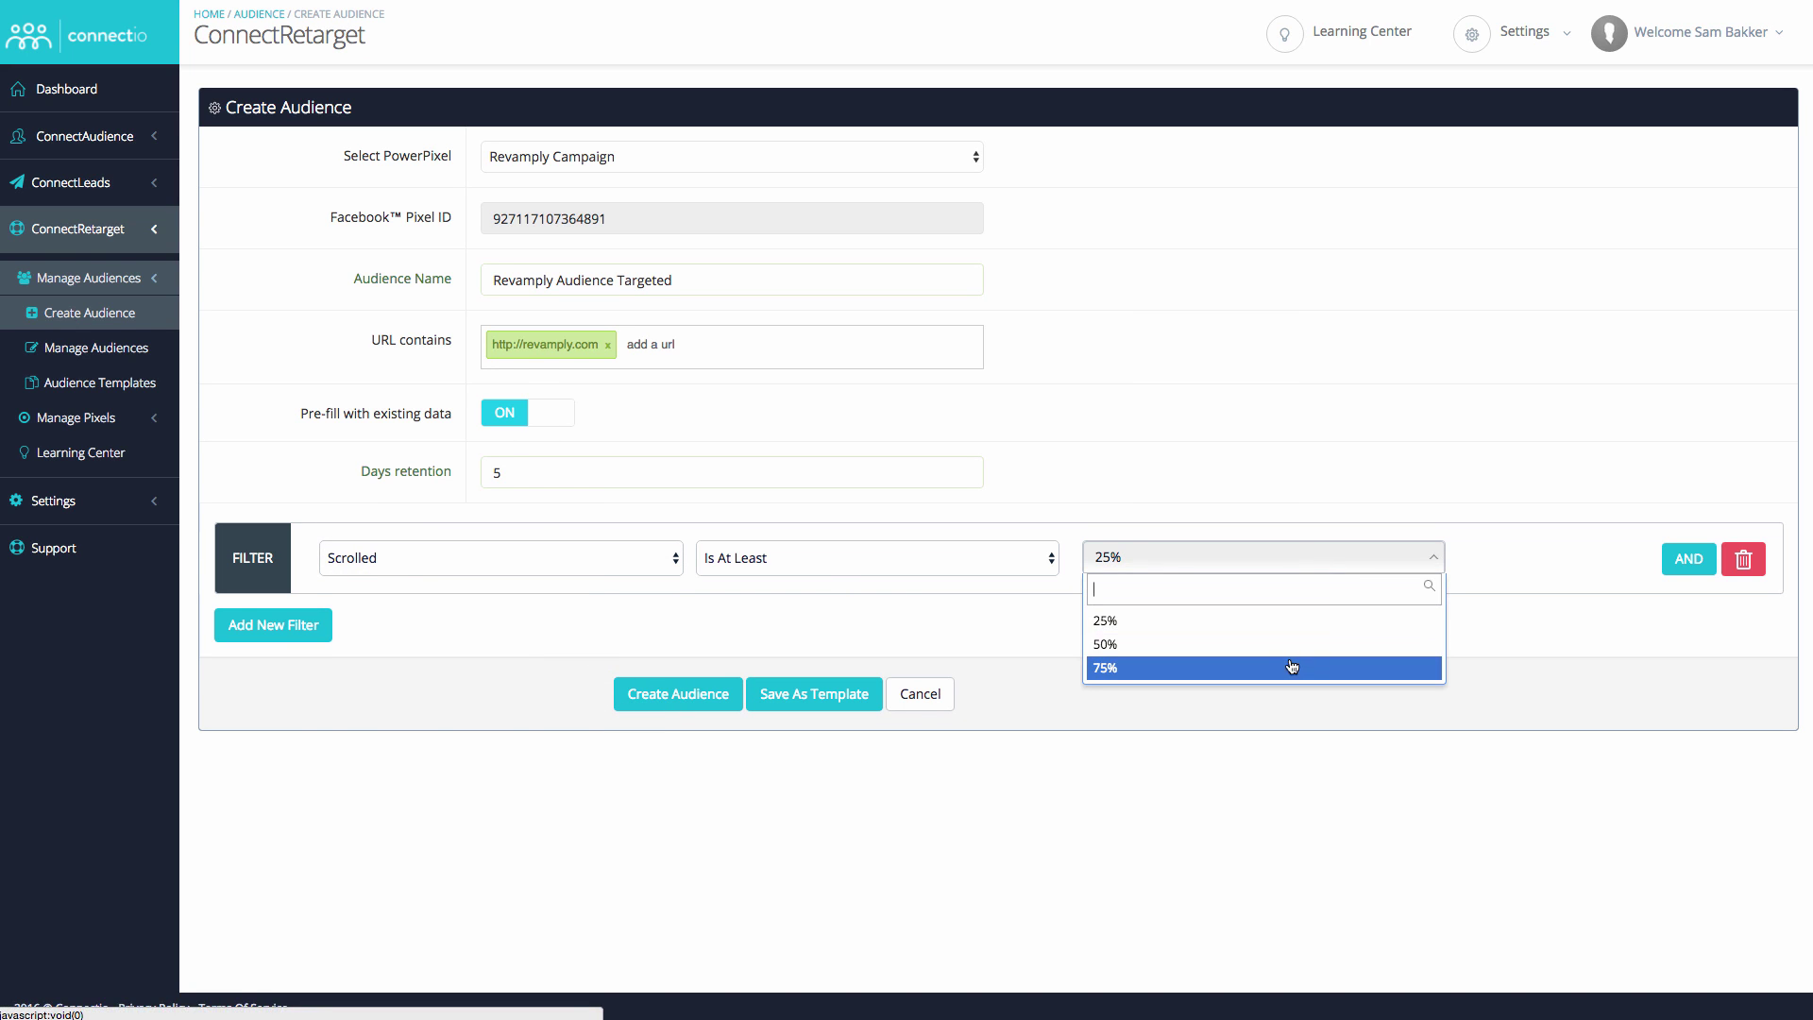
pyautogui.click(1290, 651)
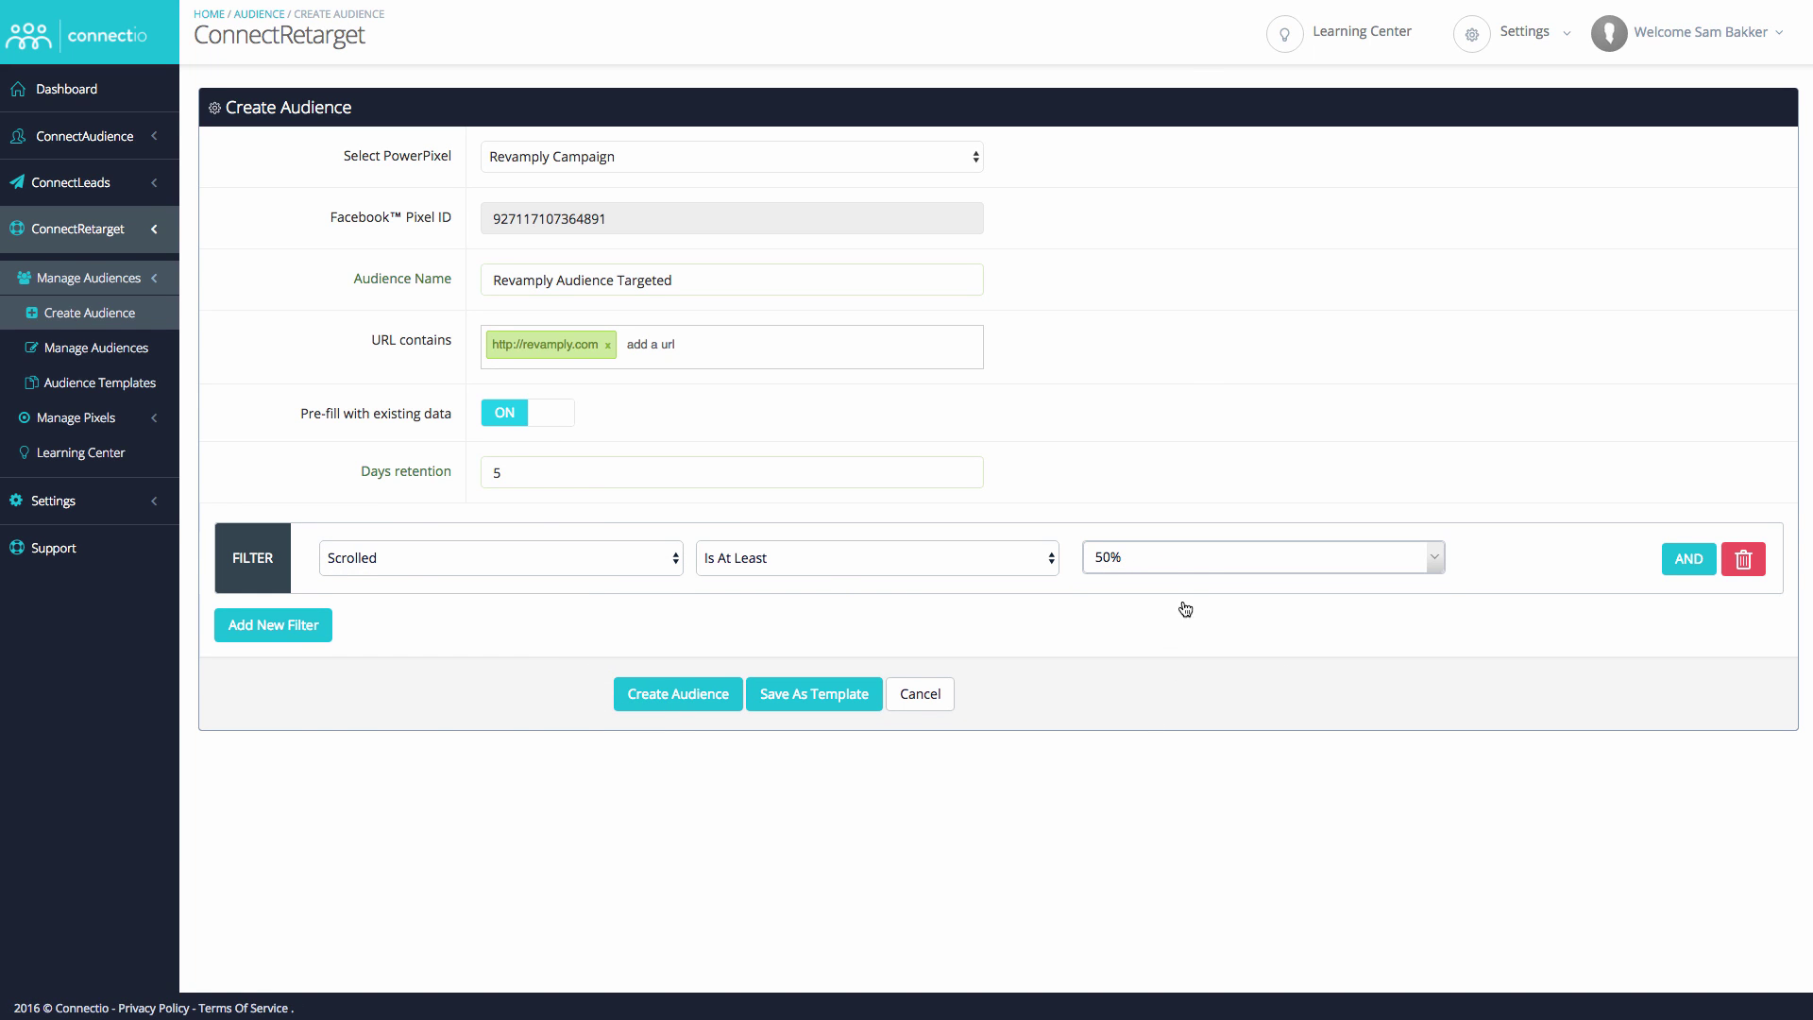
# Try Browser Language as the filter criterion, look at its language choices, and switch the criterion to Referral Source
pyautogui.click(551, 563)
pyautogui.click(508, 576)
pyautogui.click(1249, 558)
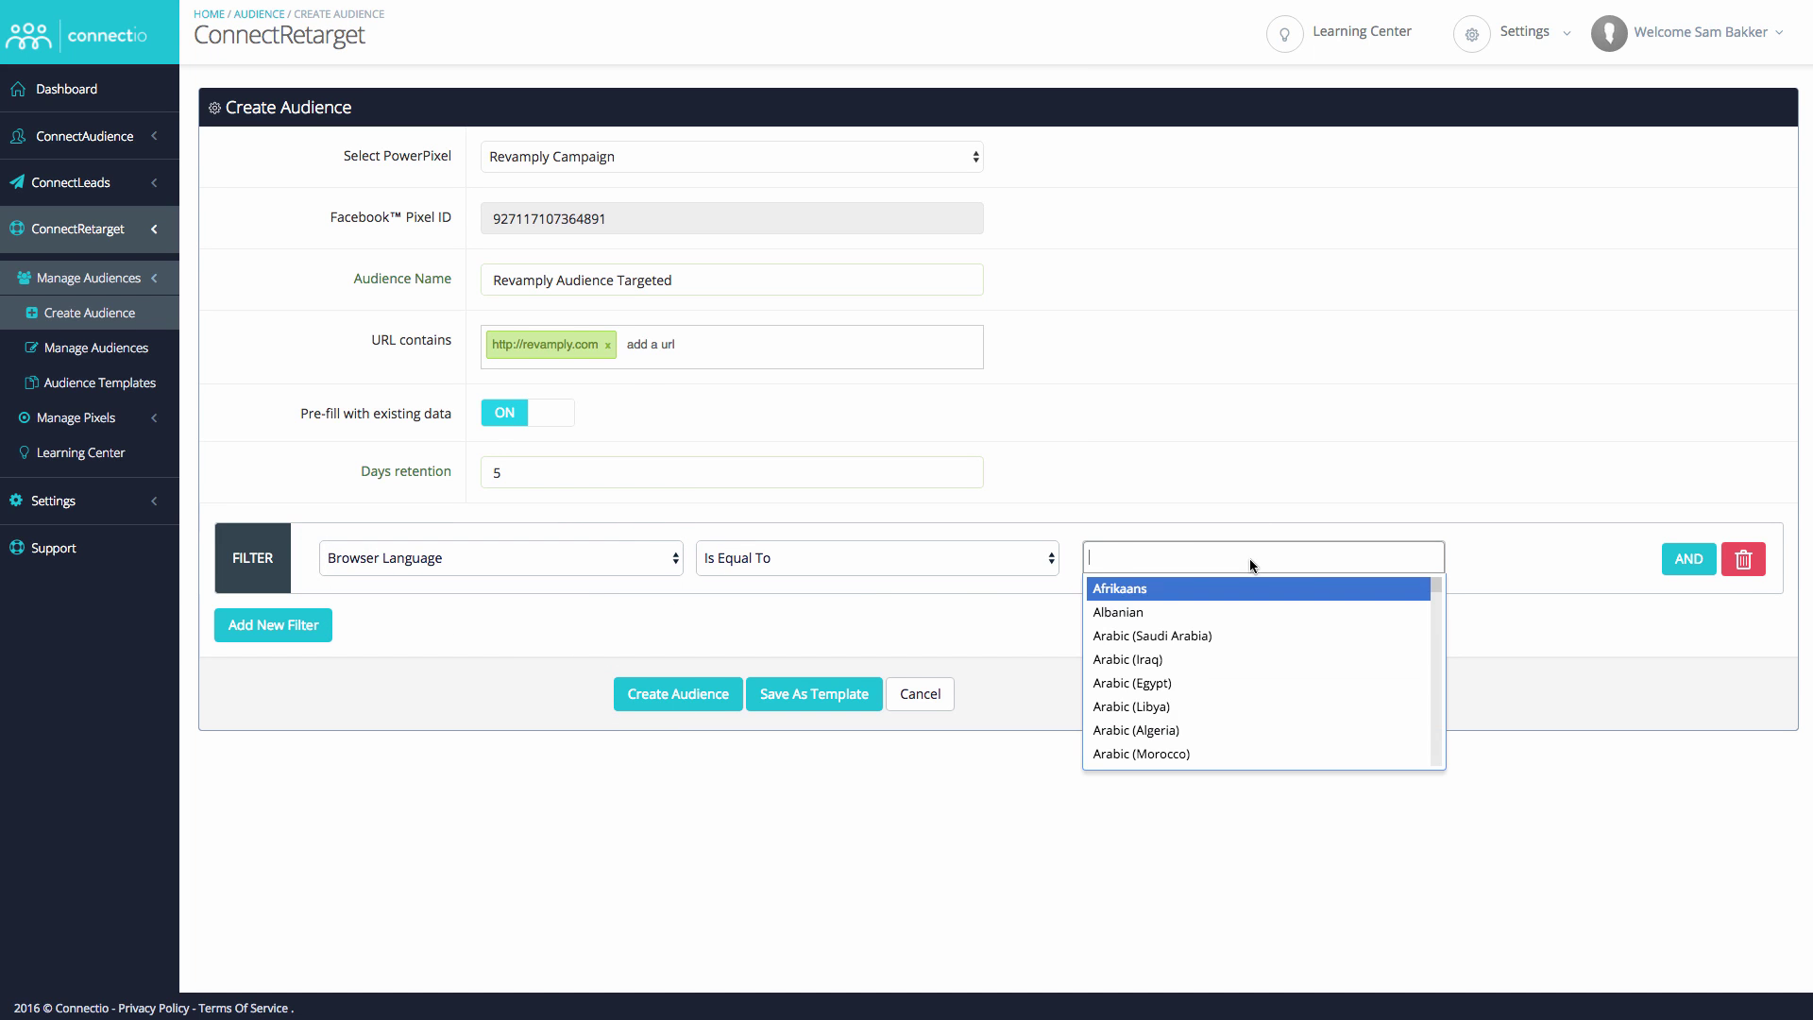
pyautogui.click(614, 546)
pyautogui.click(544, 580)
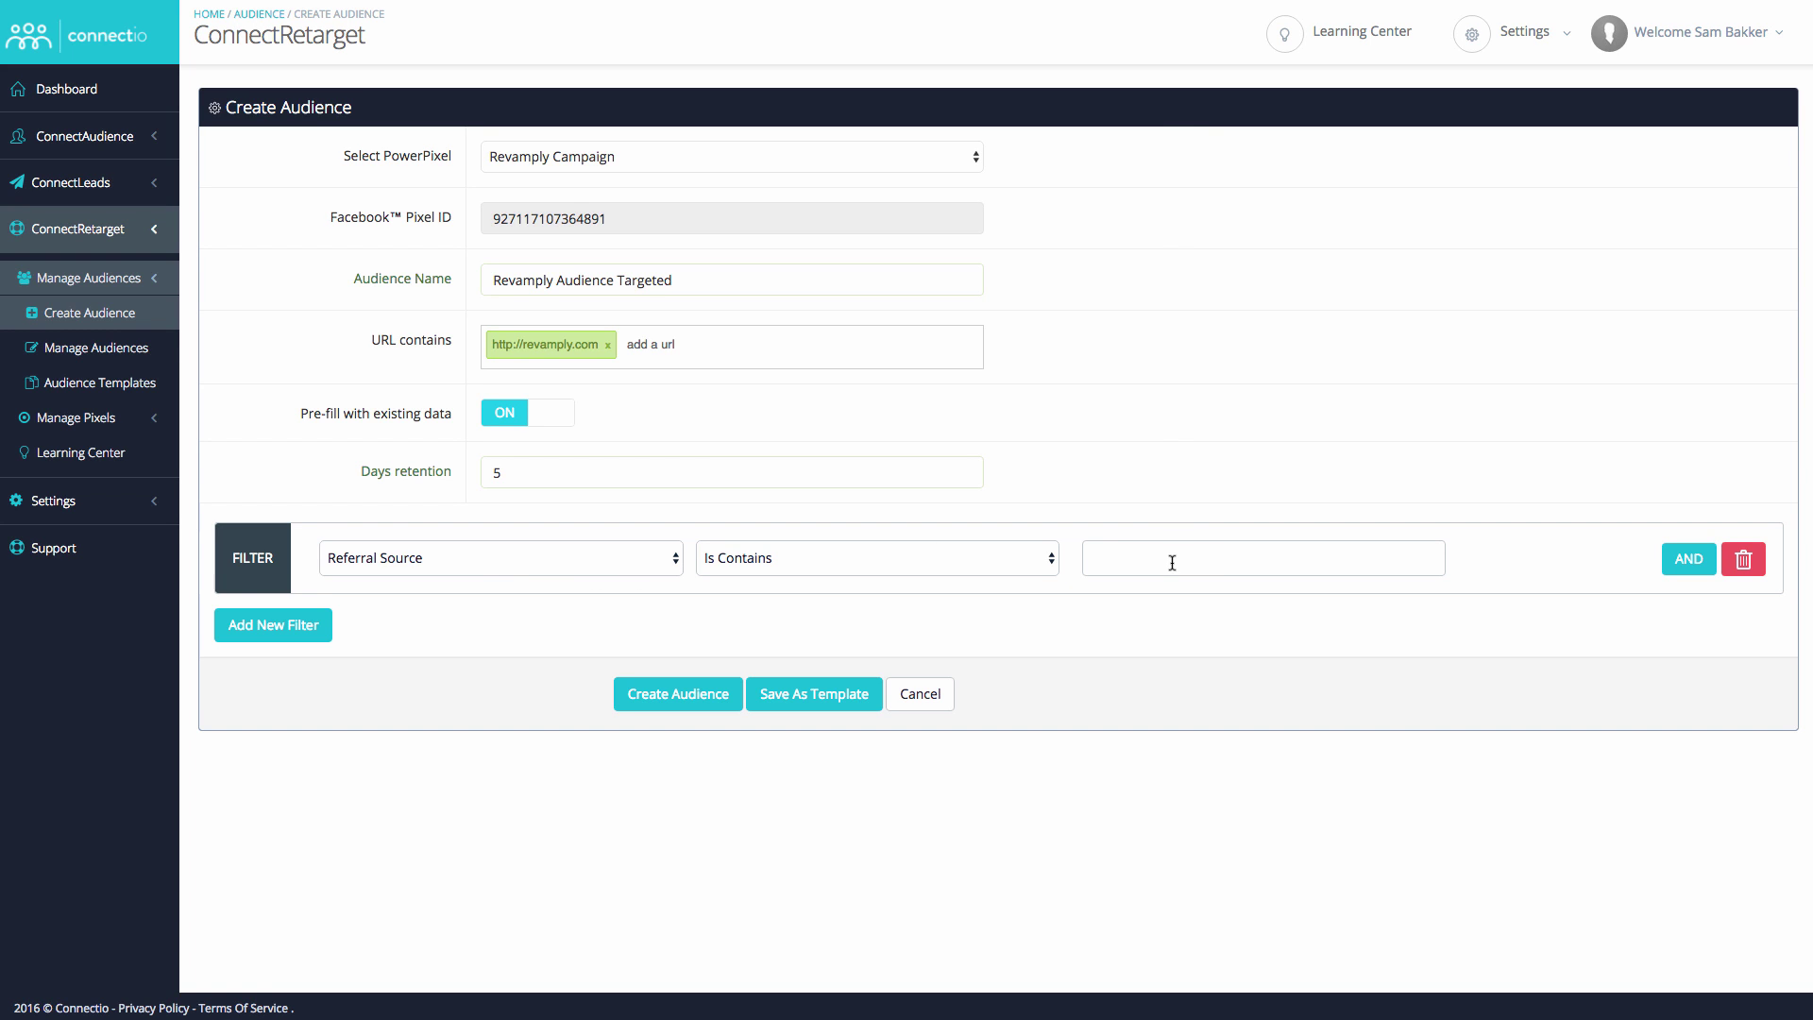
# Try an audience filter of Number of Visits Greater Than 2
pyautogui.click(678, 564)
pyautogui.click(627, 577)
pyautogui.write('2')
pyautogui.click(1150, 609)
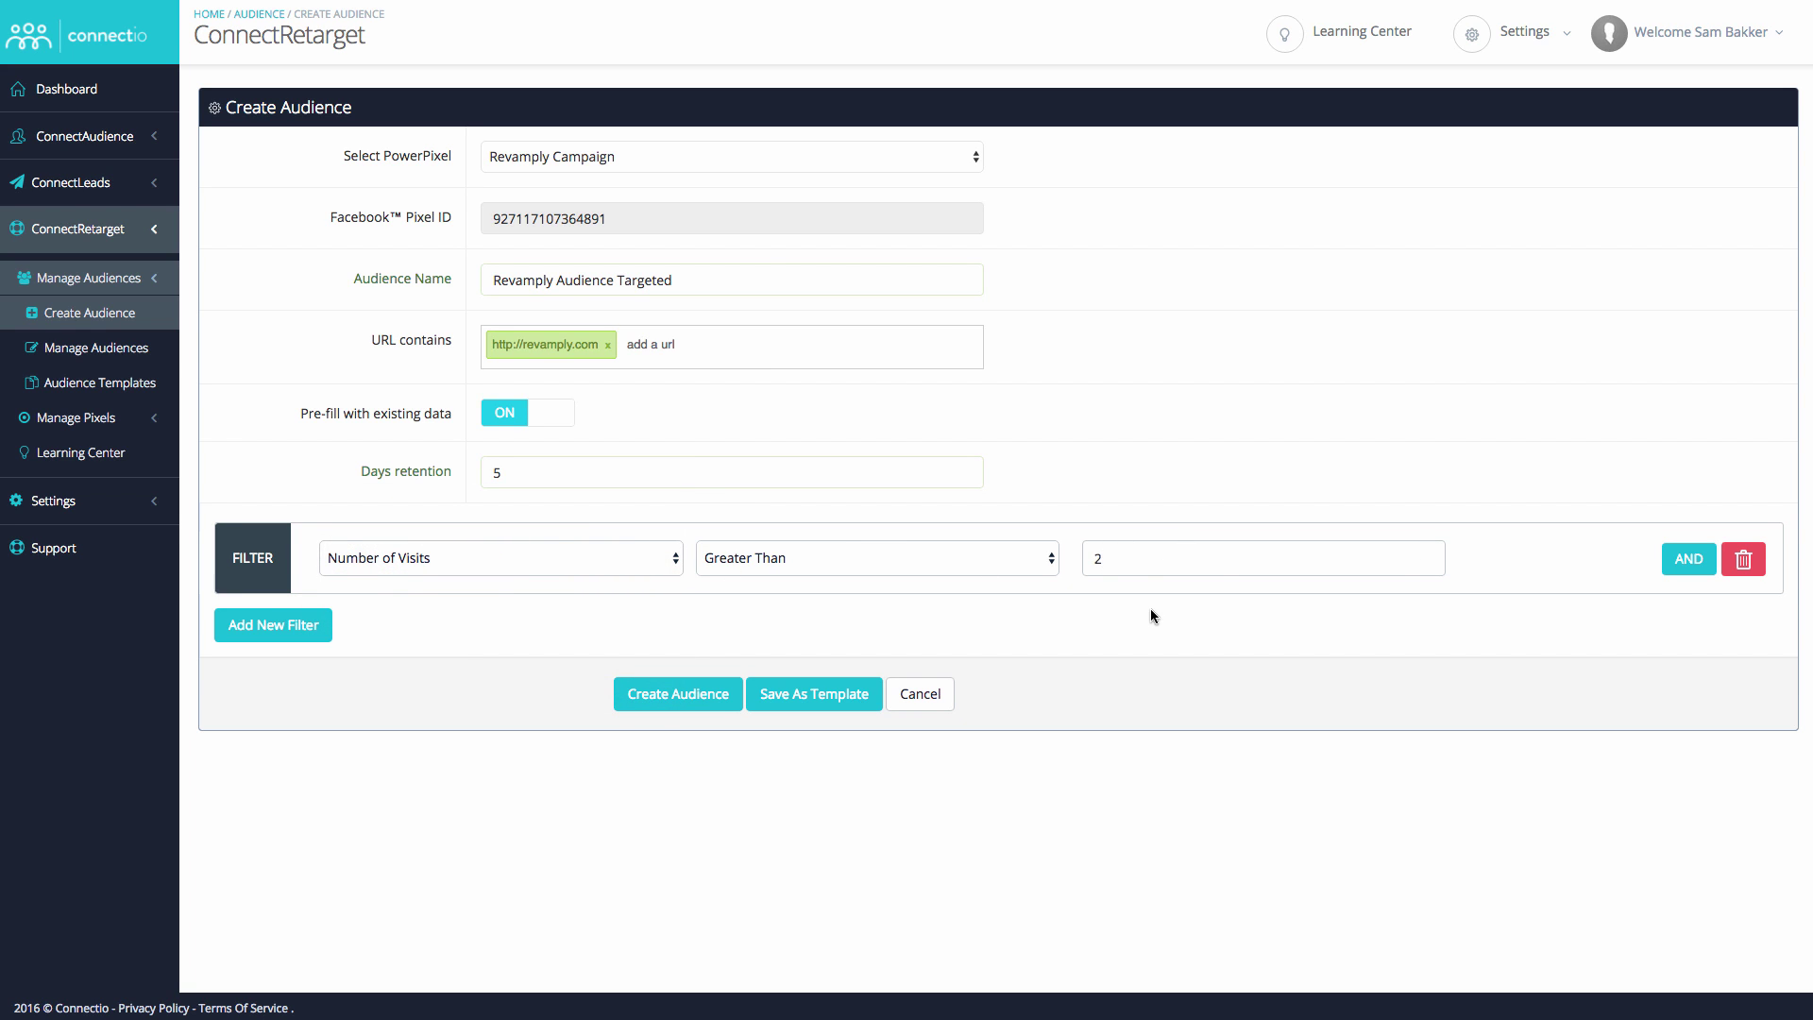
# Try Date of Visit and Number of Sessions in turn as the filter criterion
pyautogui.click(631, 569)
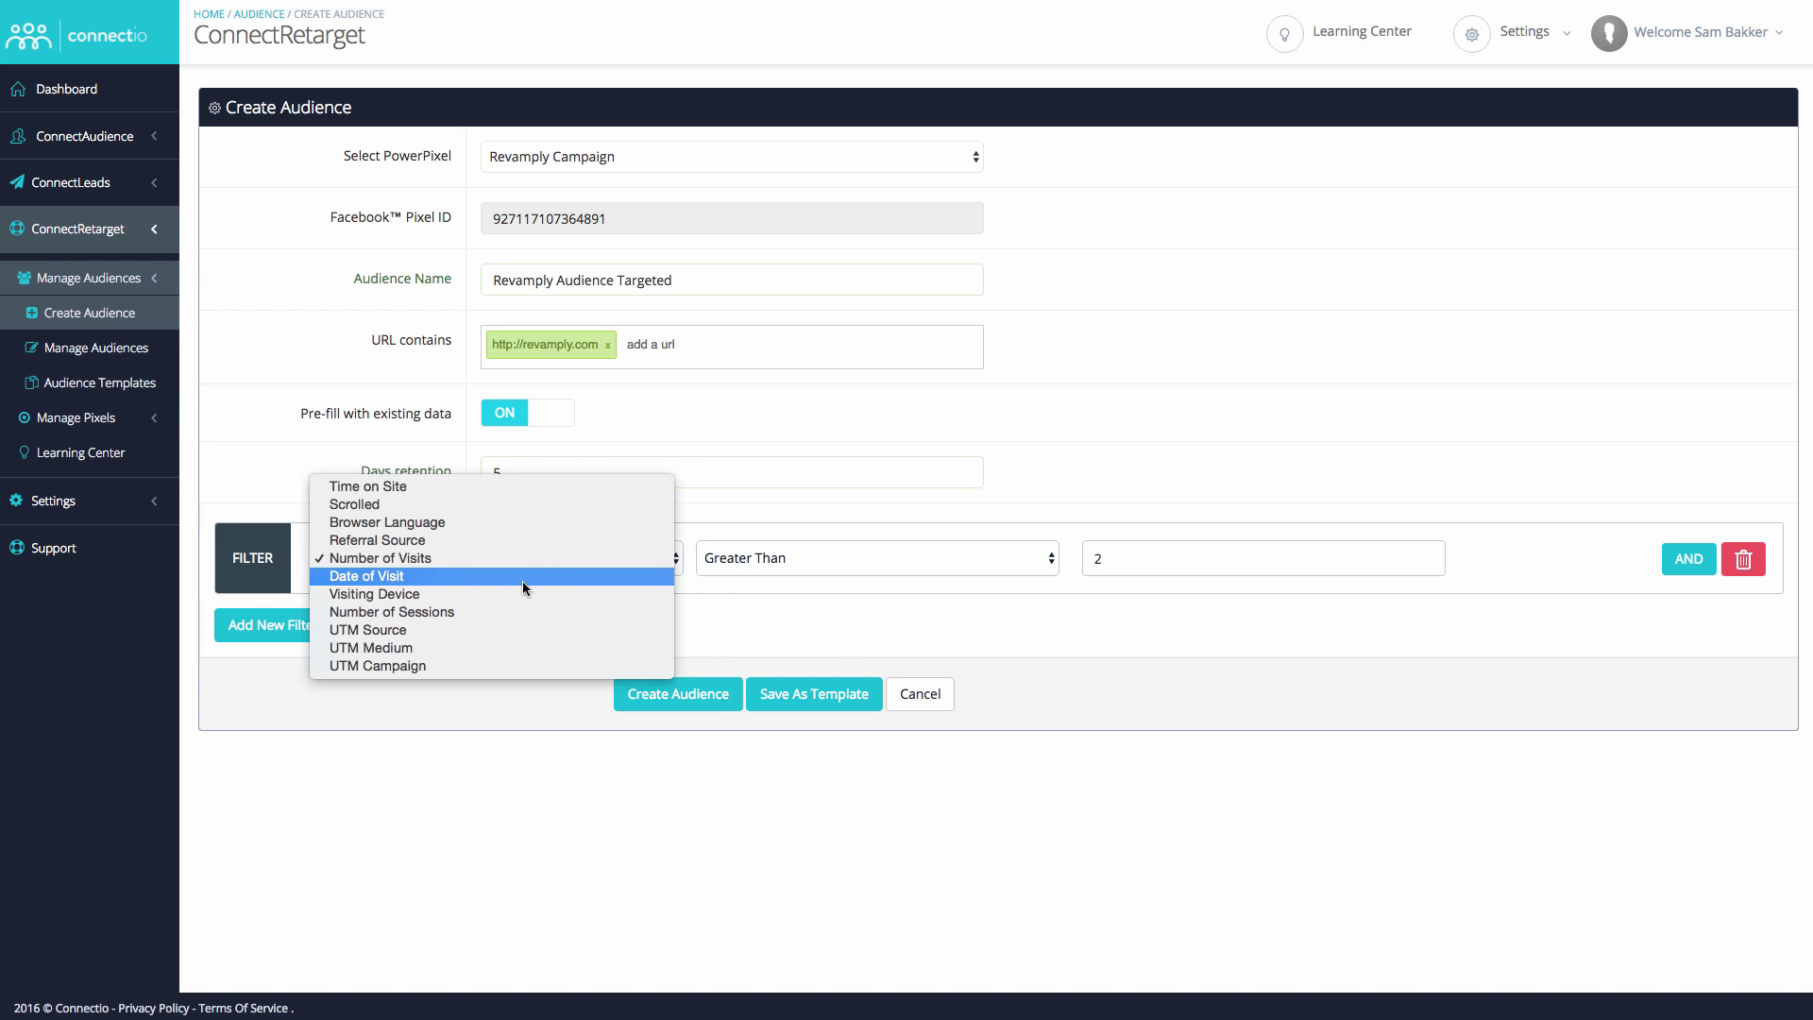
pyautogui.click(523, 581)
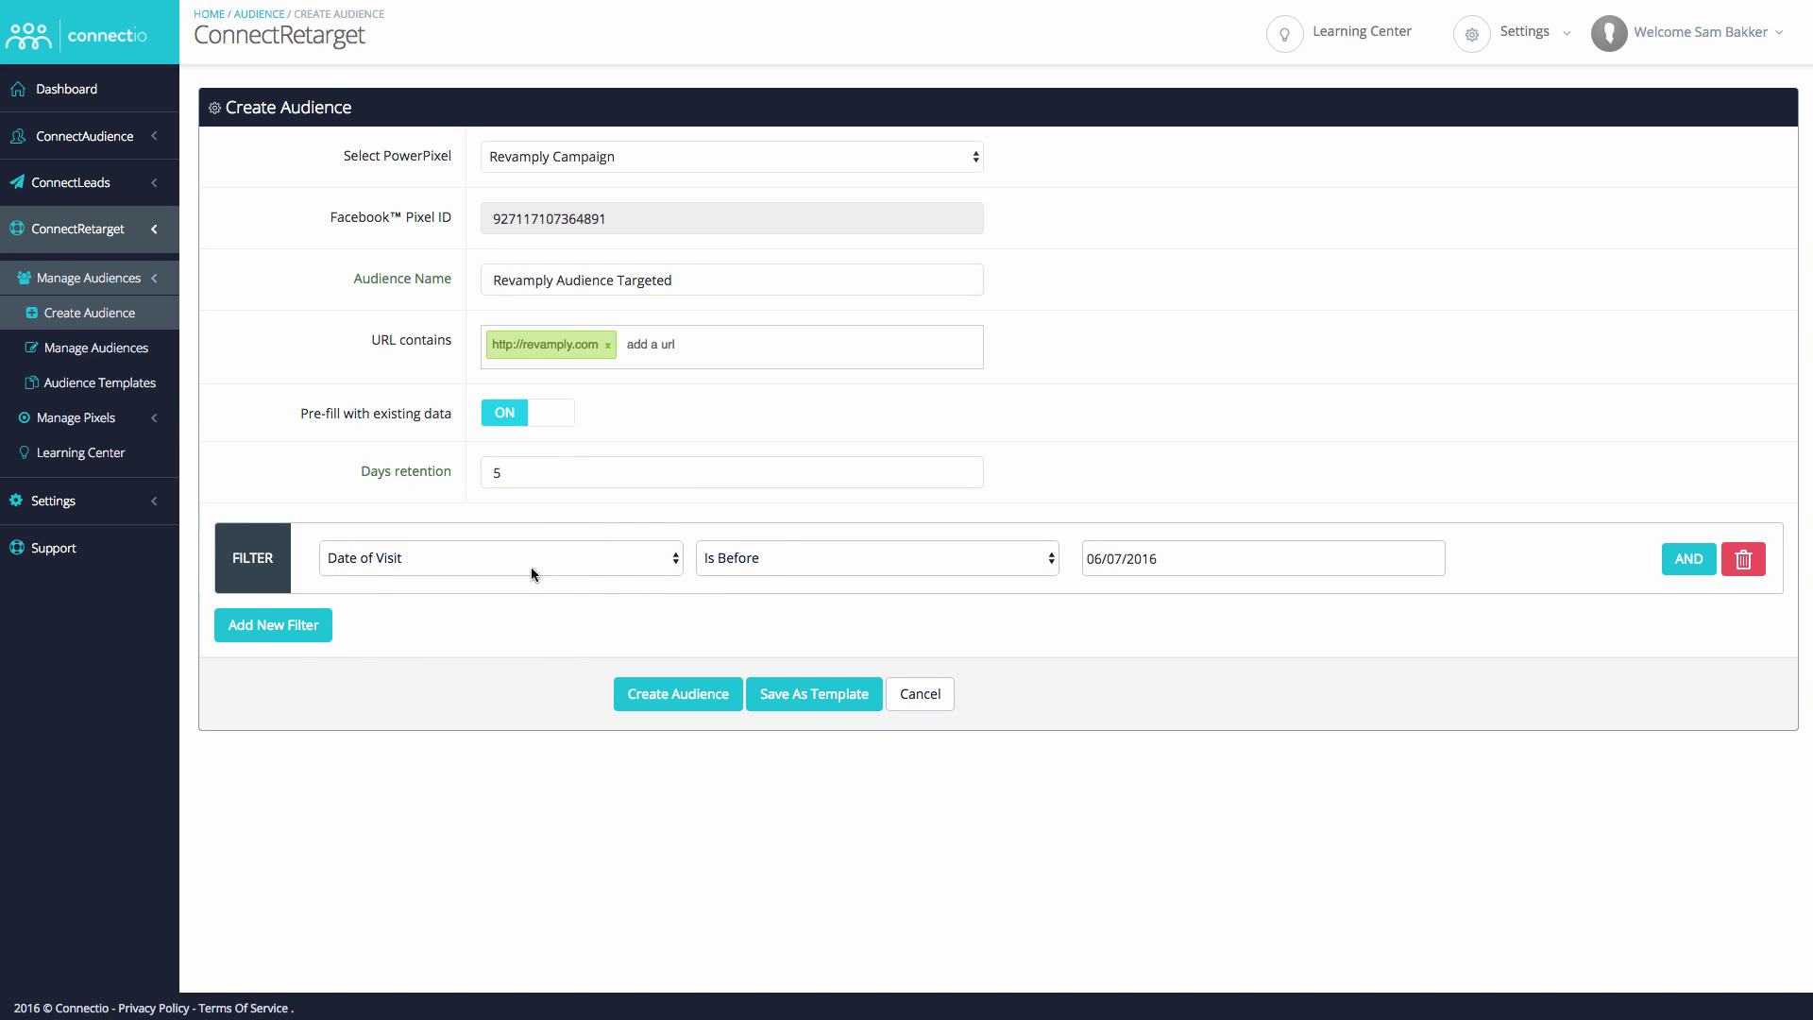
pyautogui.click(530, 567)
pyautogui.click(510, 593)
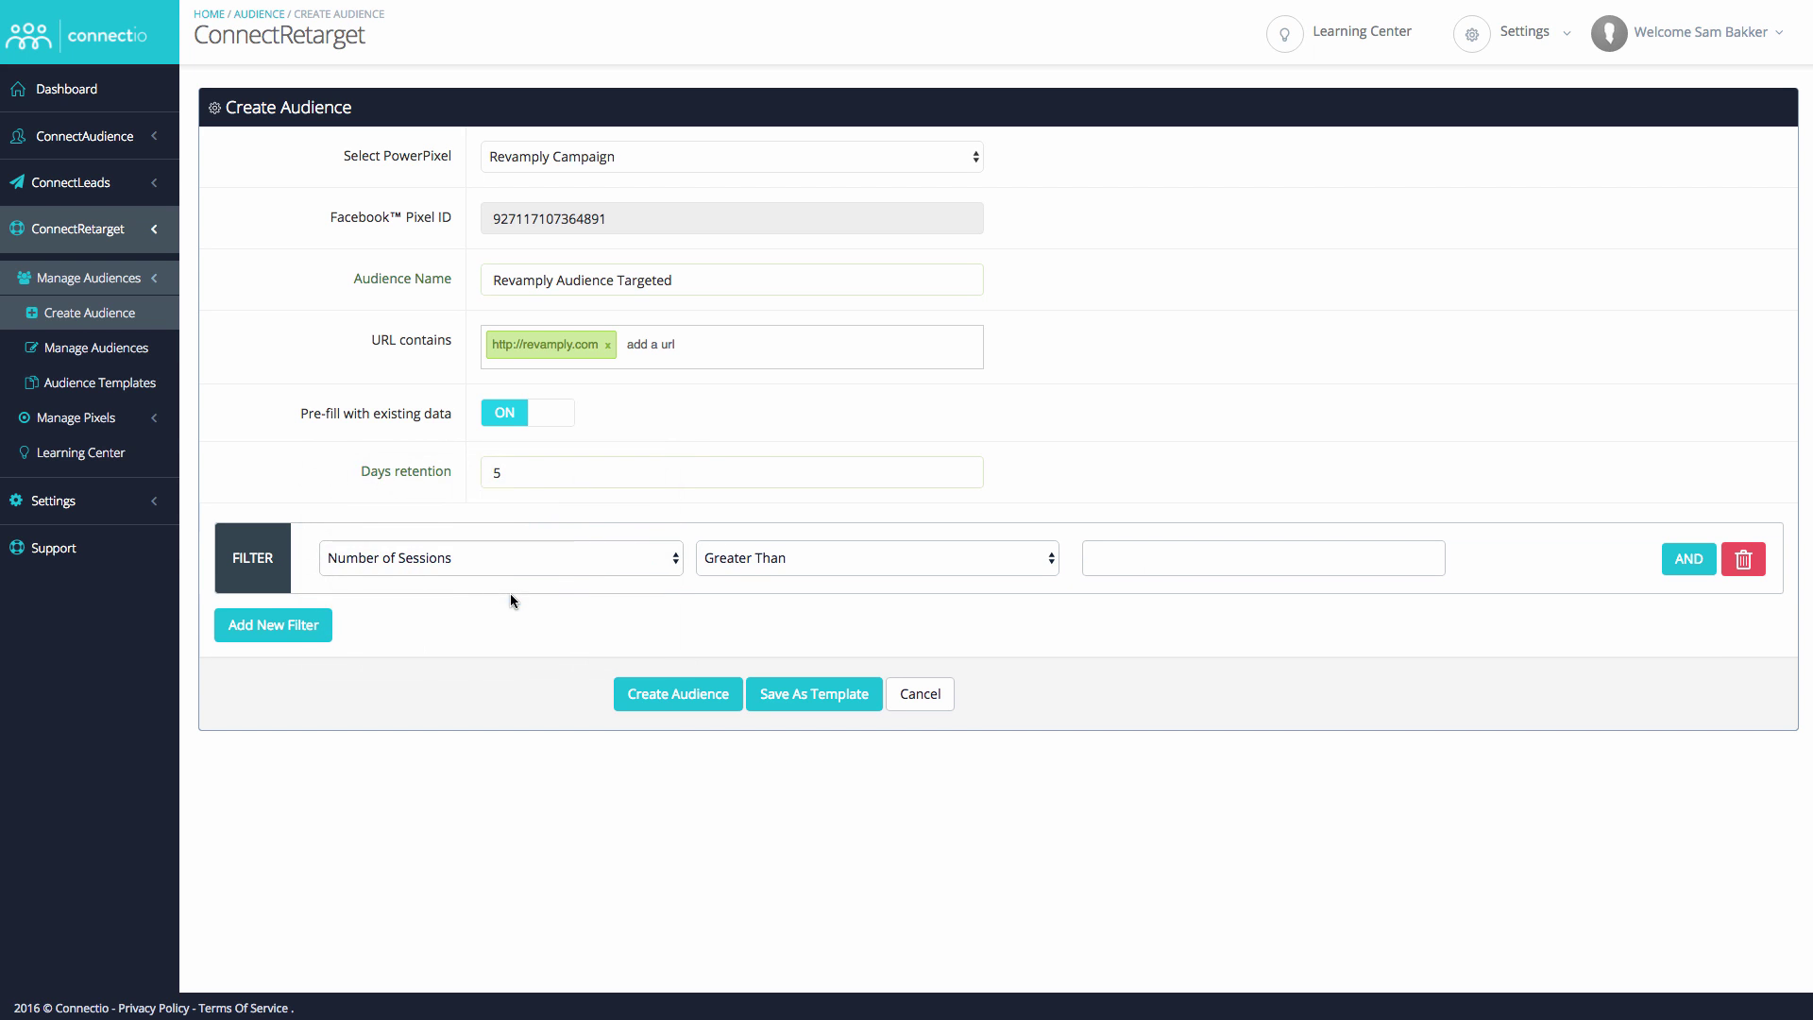
# Try UTM Source, UTM Medium and UTM Campaign in turn as the filter criterion
pyautogui.click(535, 557)
pyautogui.click(523, 580)
pyautogui.click(532, 558)
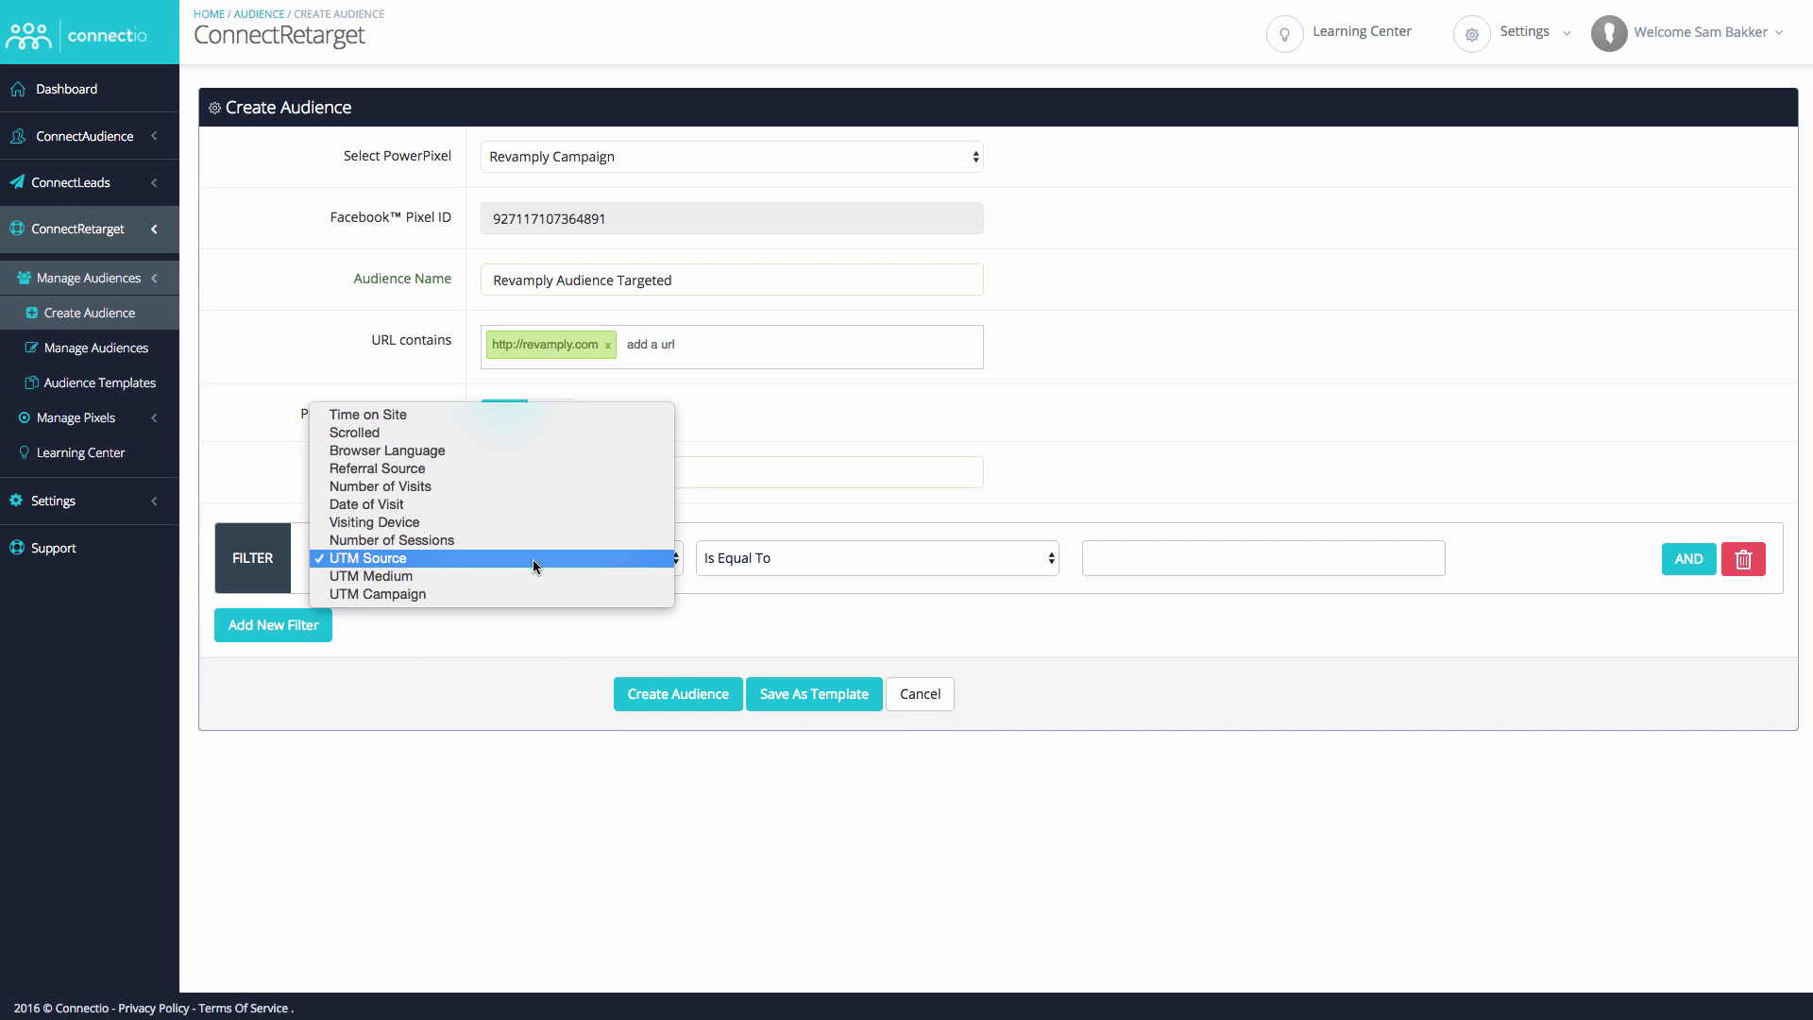
pyautogui.click(523, 576)
pyautogui.click(529, 568)
pyautogui.click(529, 570)
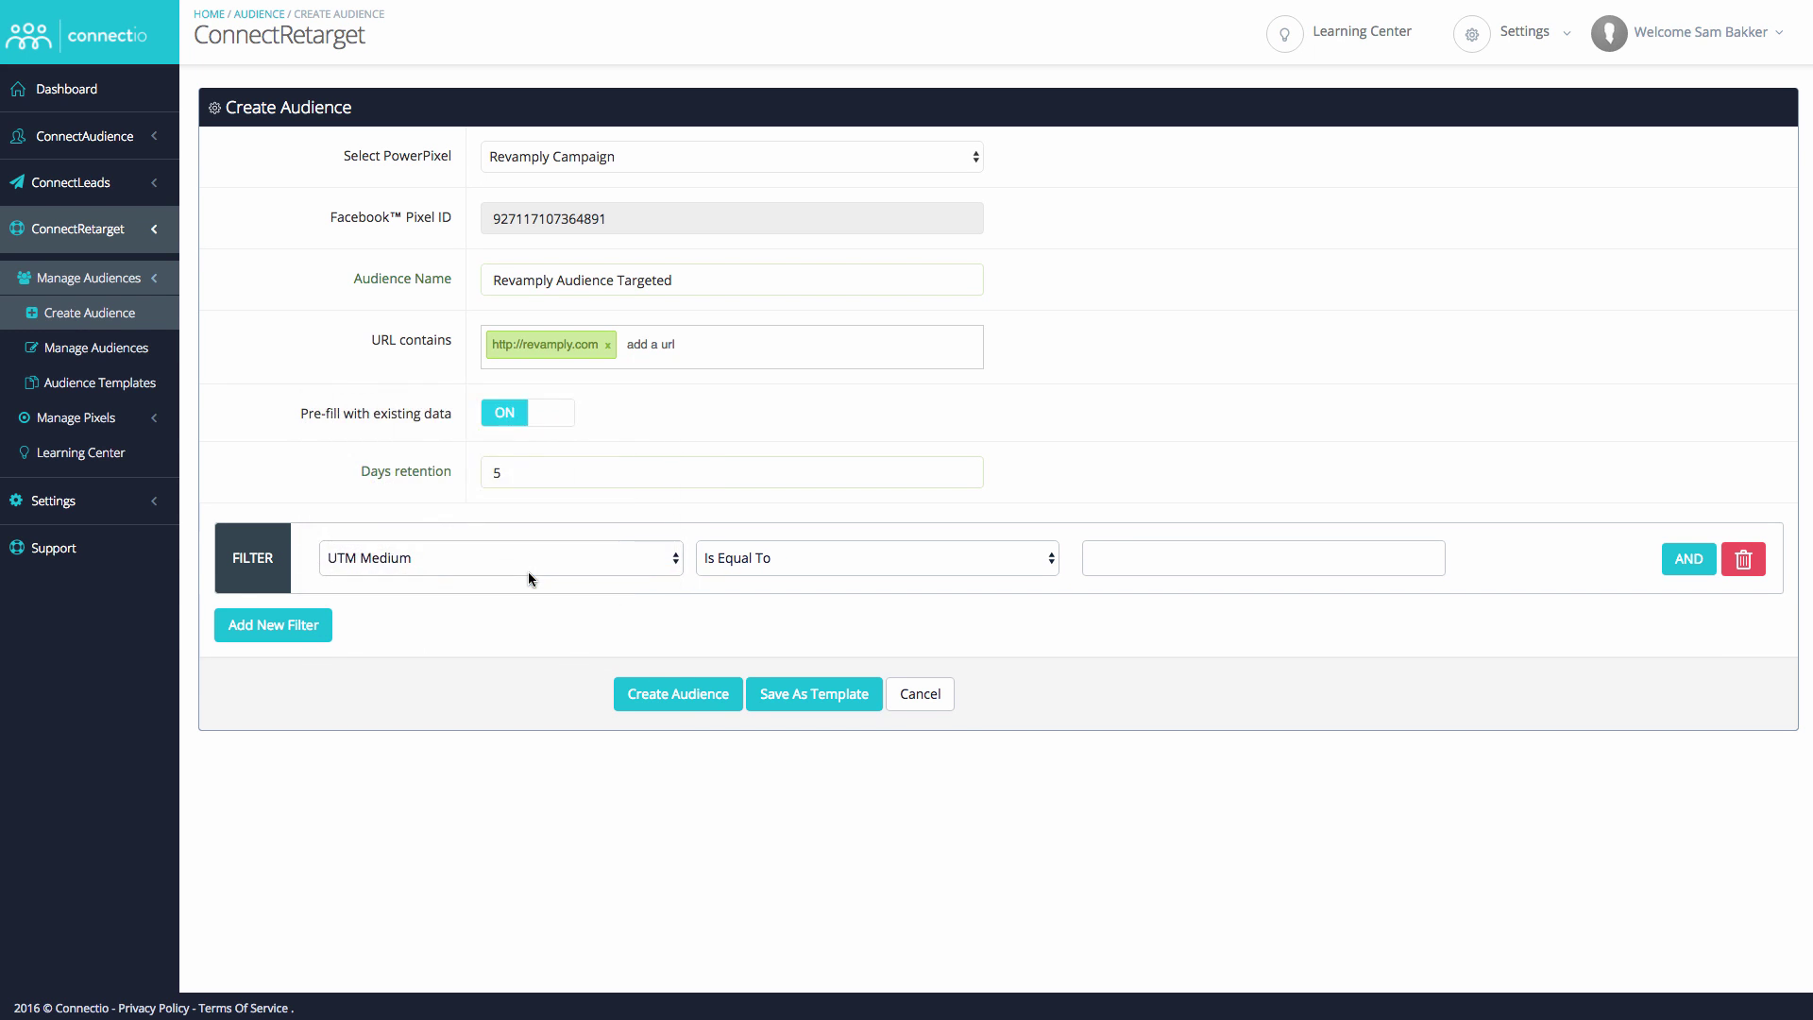
pyautogui.click(529, 571)
pyautogui.click(529, 574)
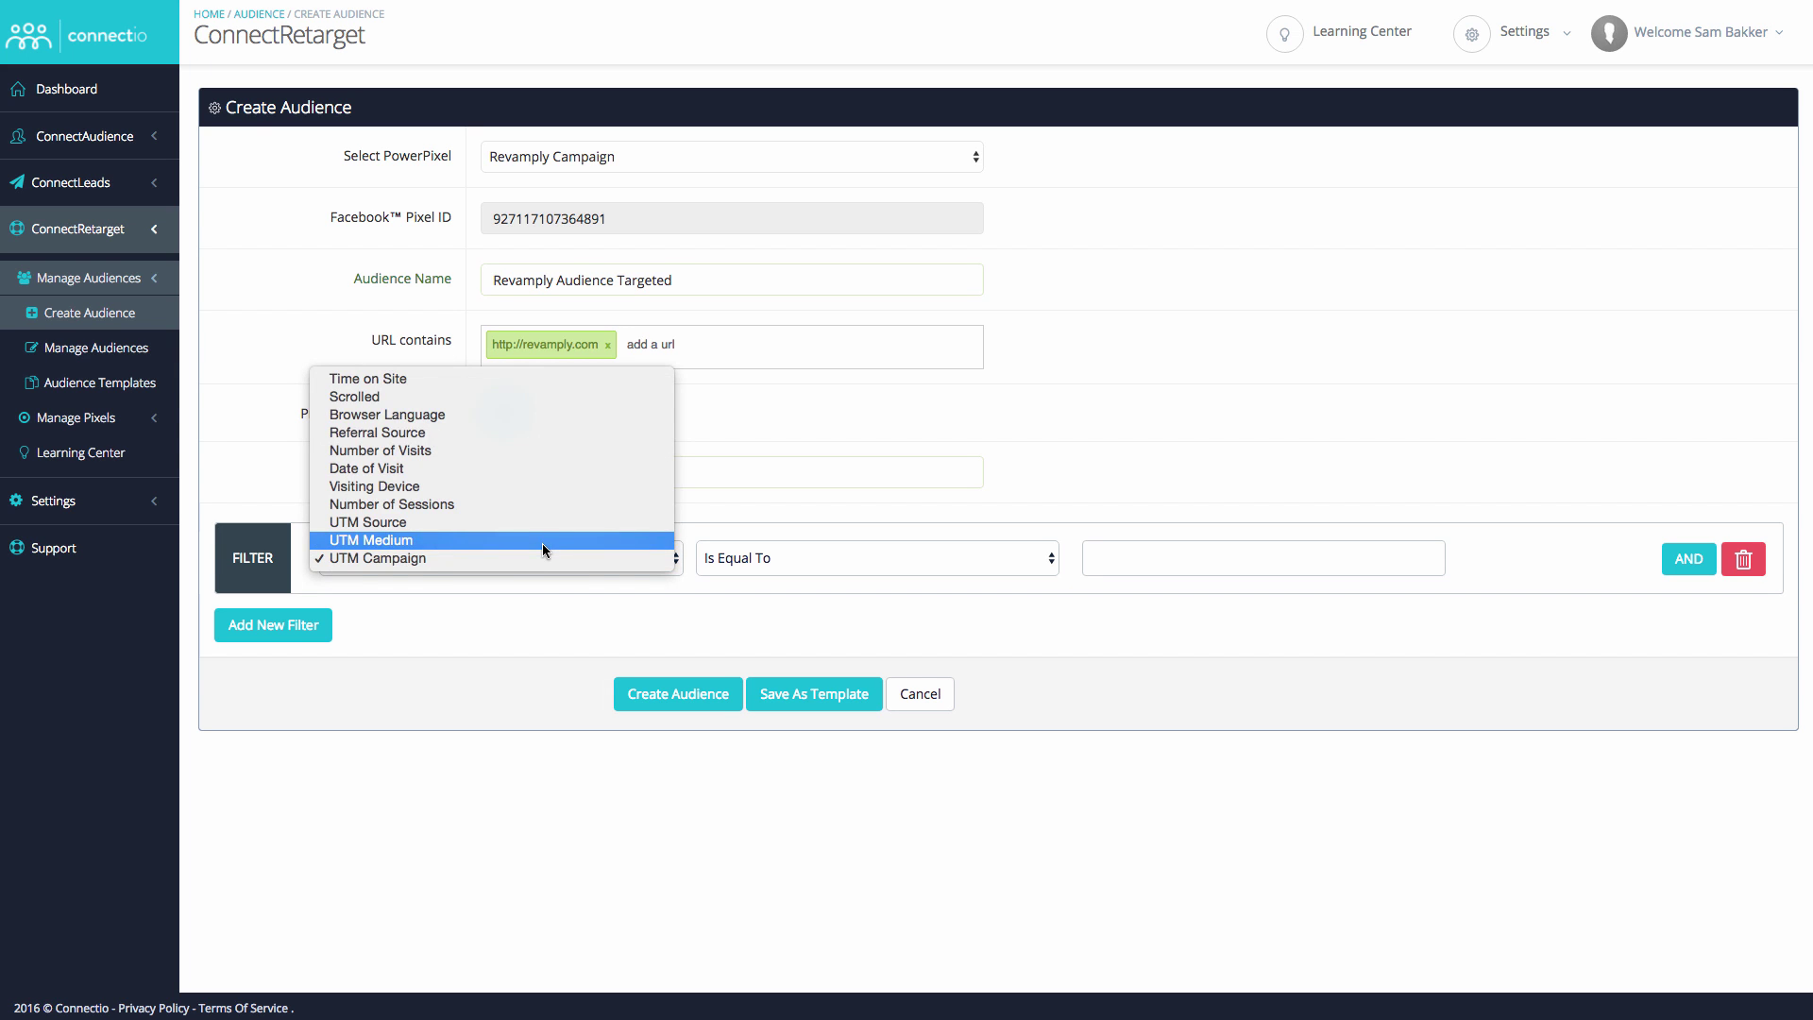
# Set the audience filter to Time on Site Is At Least 40 seconds
pyautogui.click(536, 378)
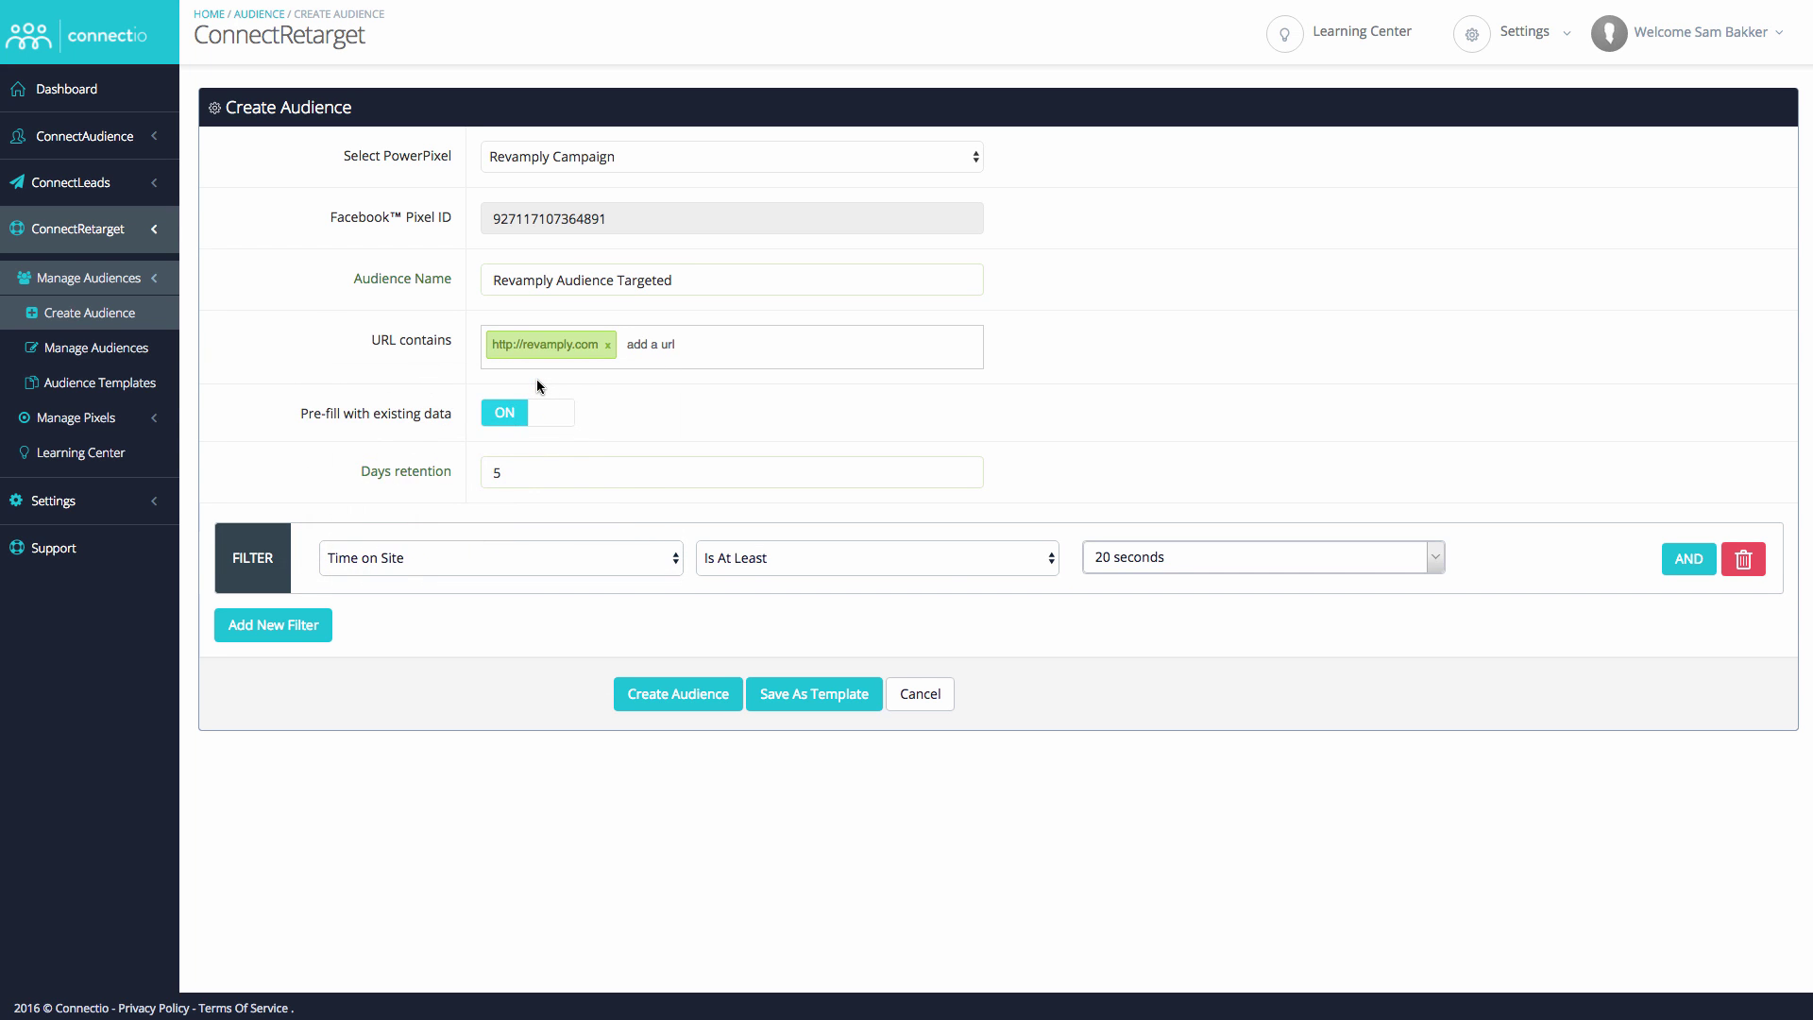
pyautogui.click(1157, 563)
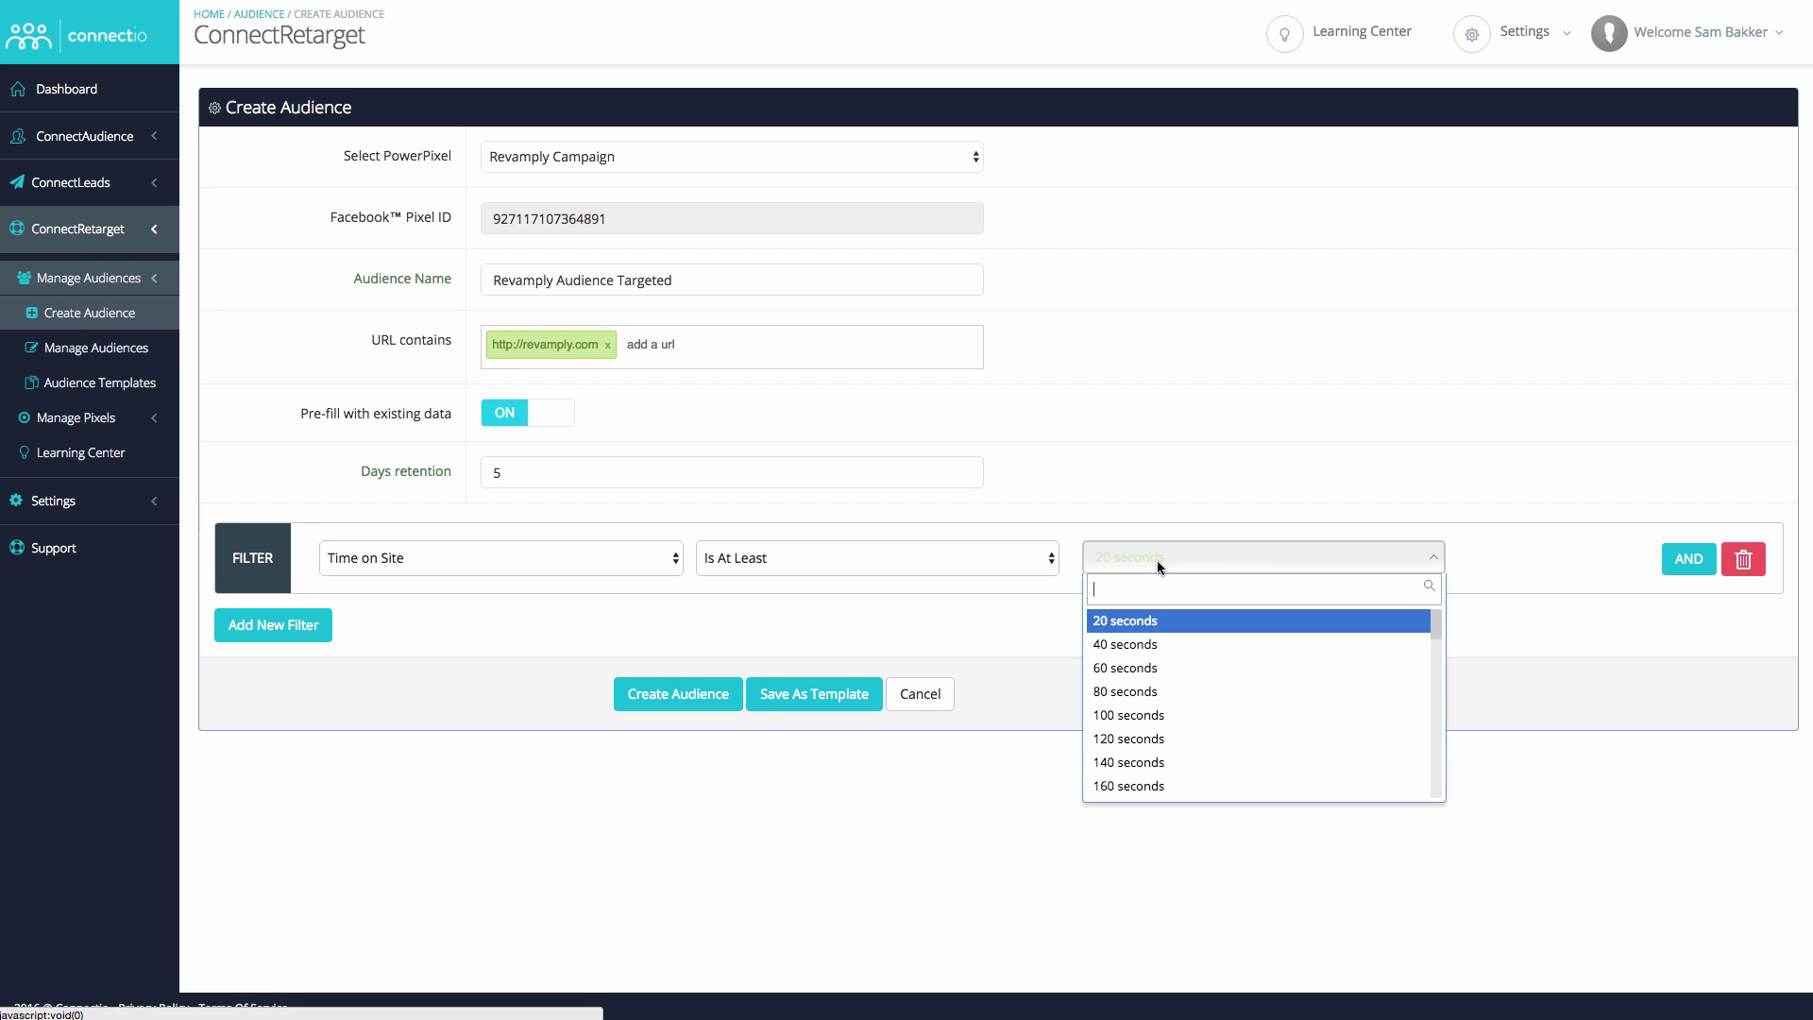
pyautogui.click(1138, 643)
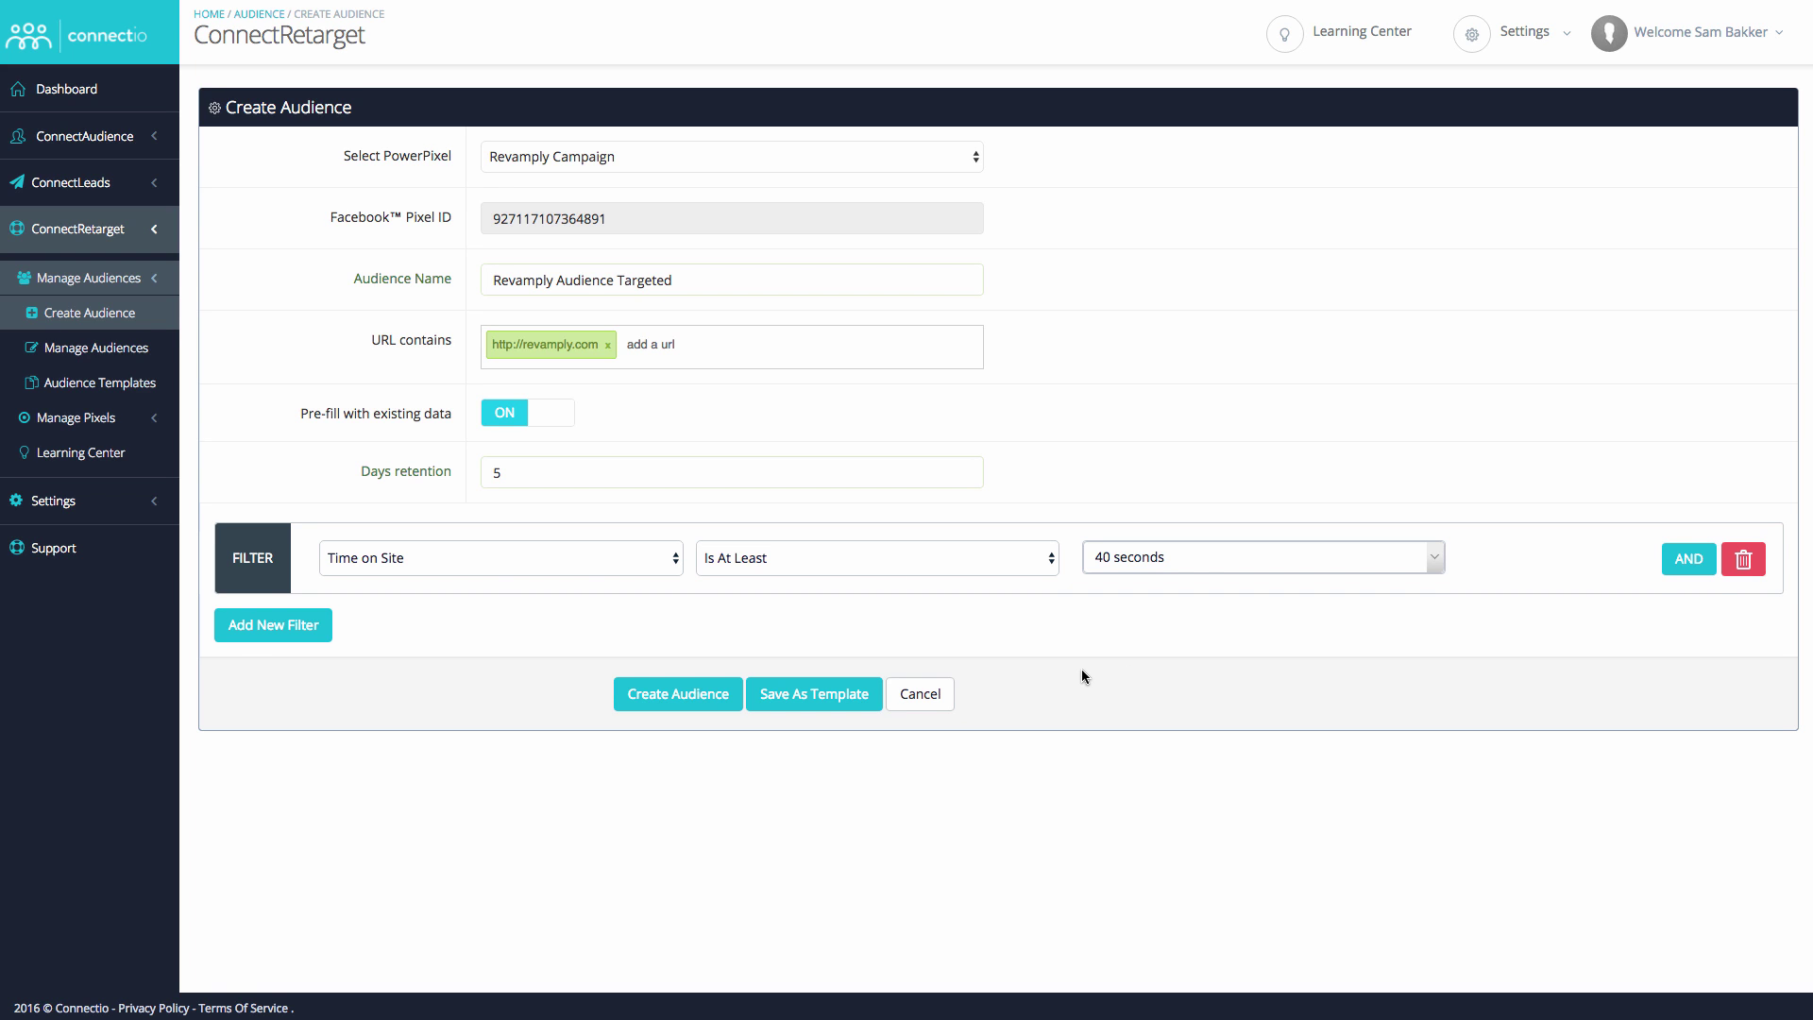
# Try adding three AND conditions below the Time on Site filter and delete all three
pyautogui.click(236, 630)
pyautogui.click(294, 703)
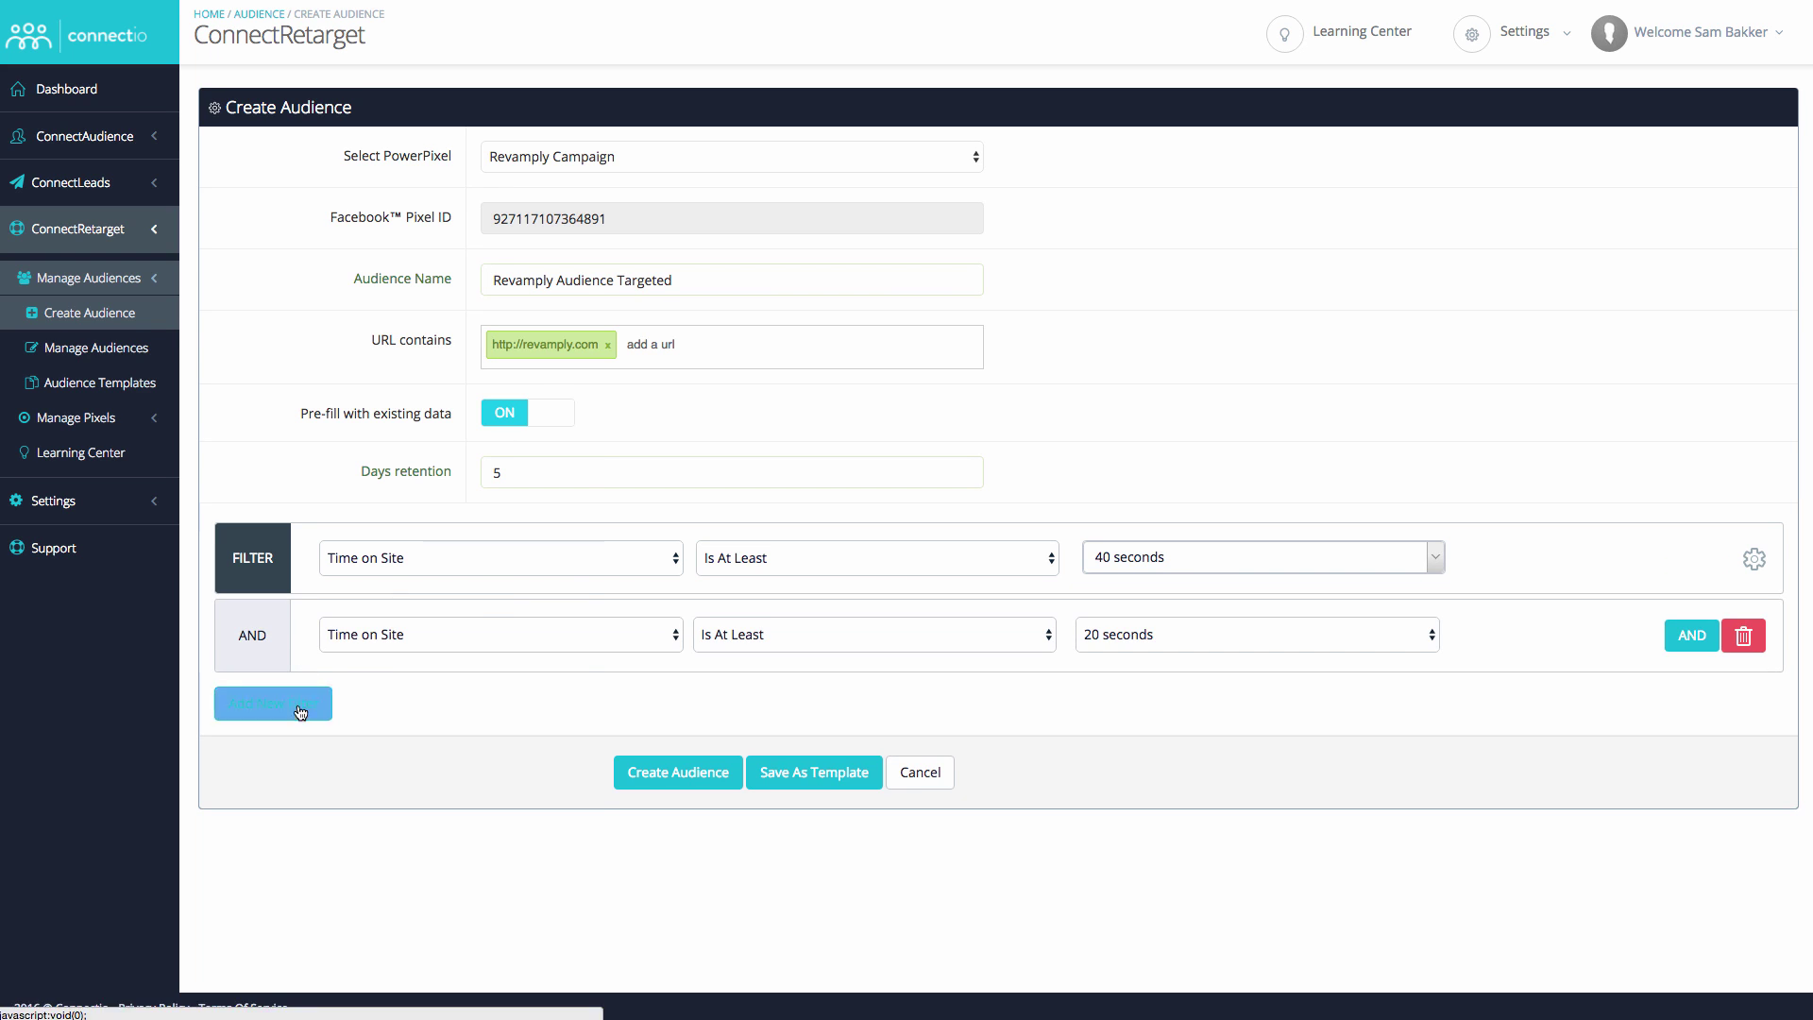
pyautogui.click(283, 779)
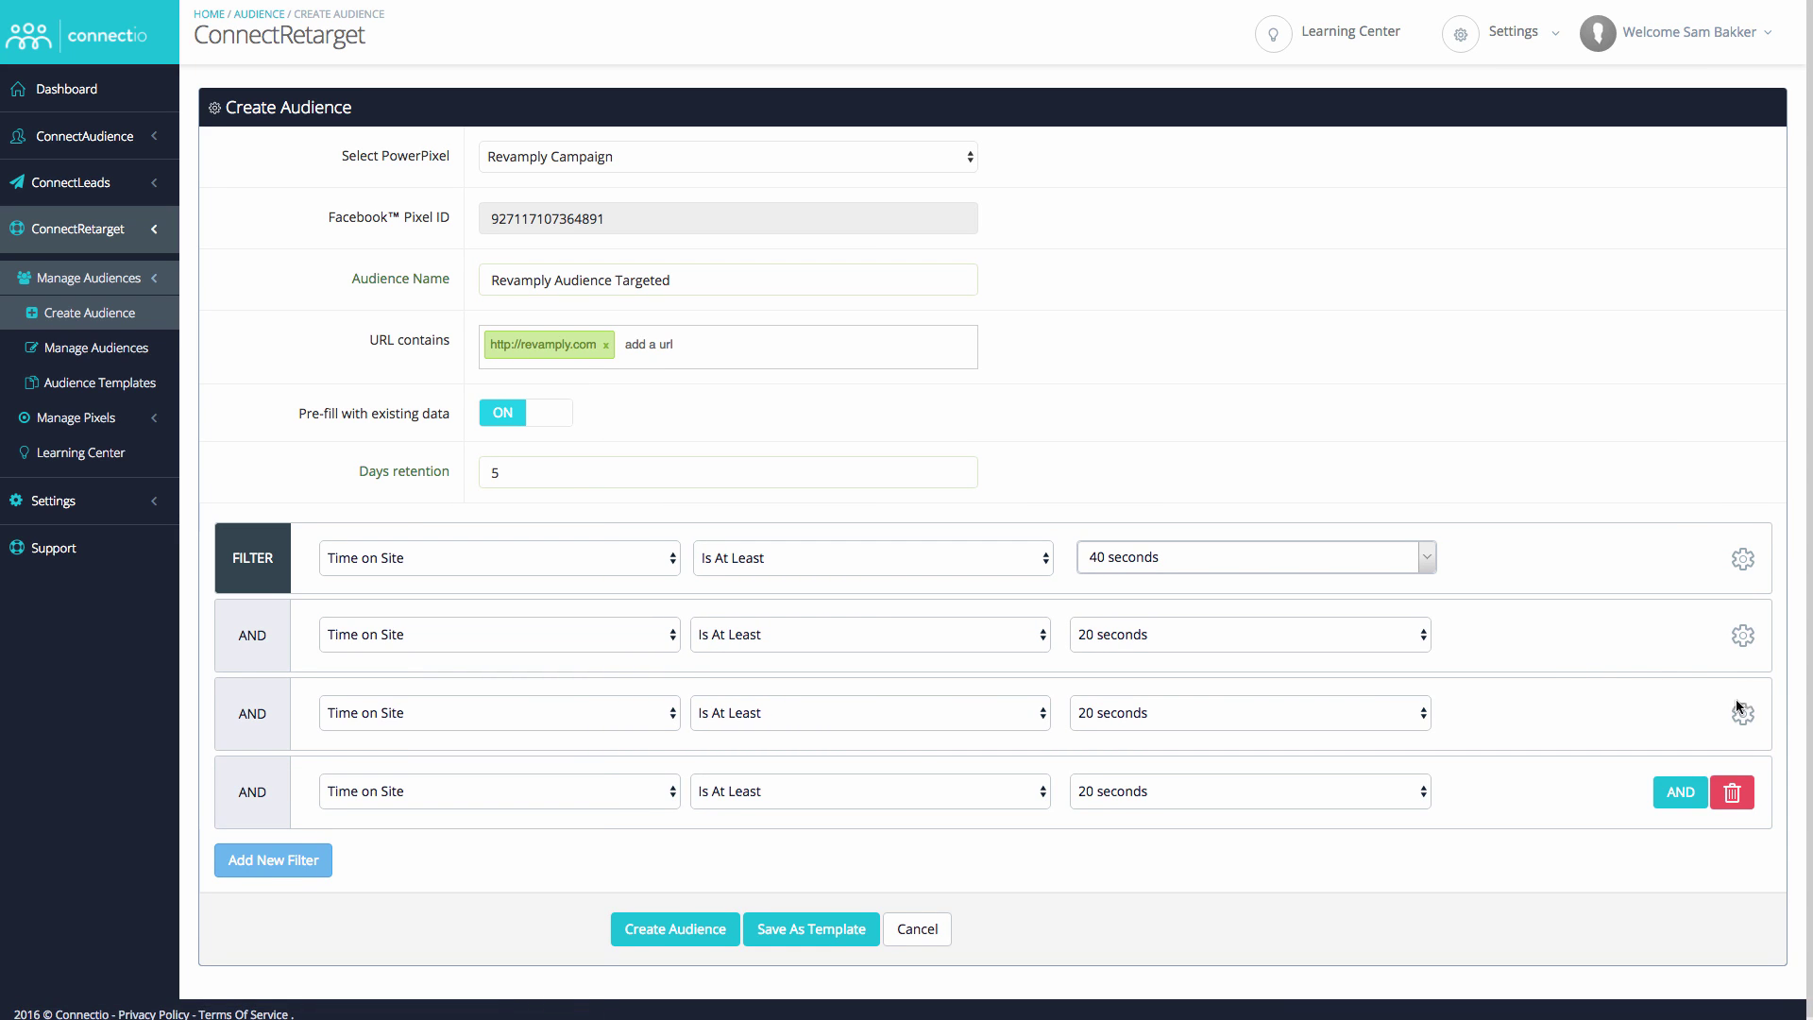
pyautogui.click(1732, 791)
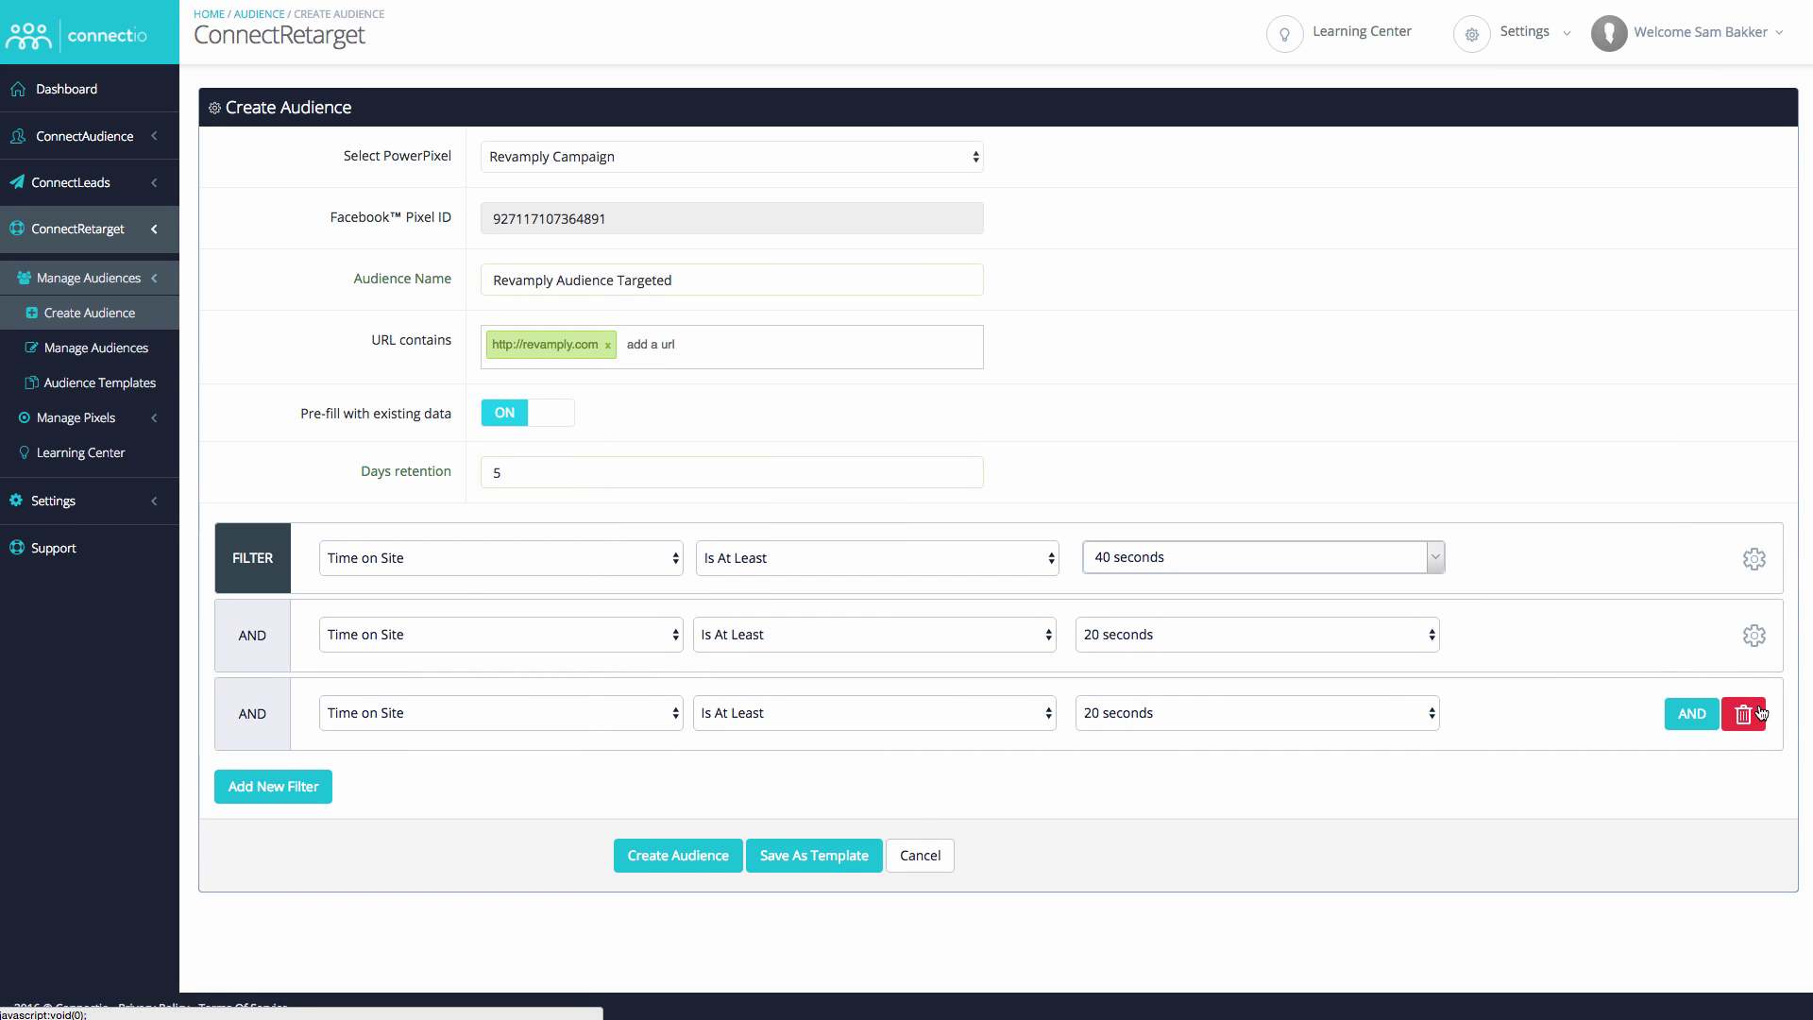
pyautogui.click(1737, 712)
pyautogui.click(1738, 635)
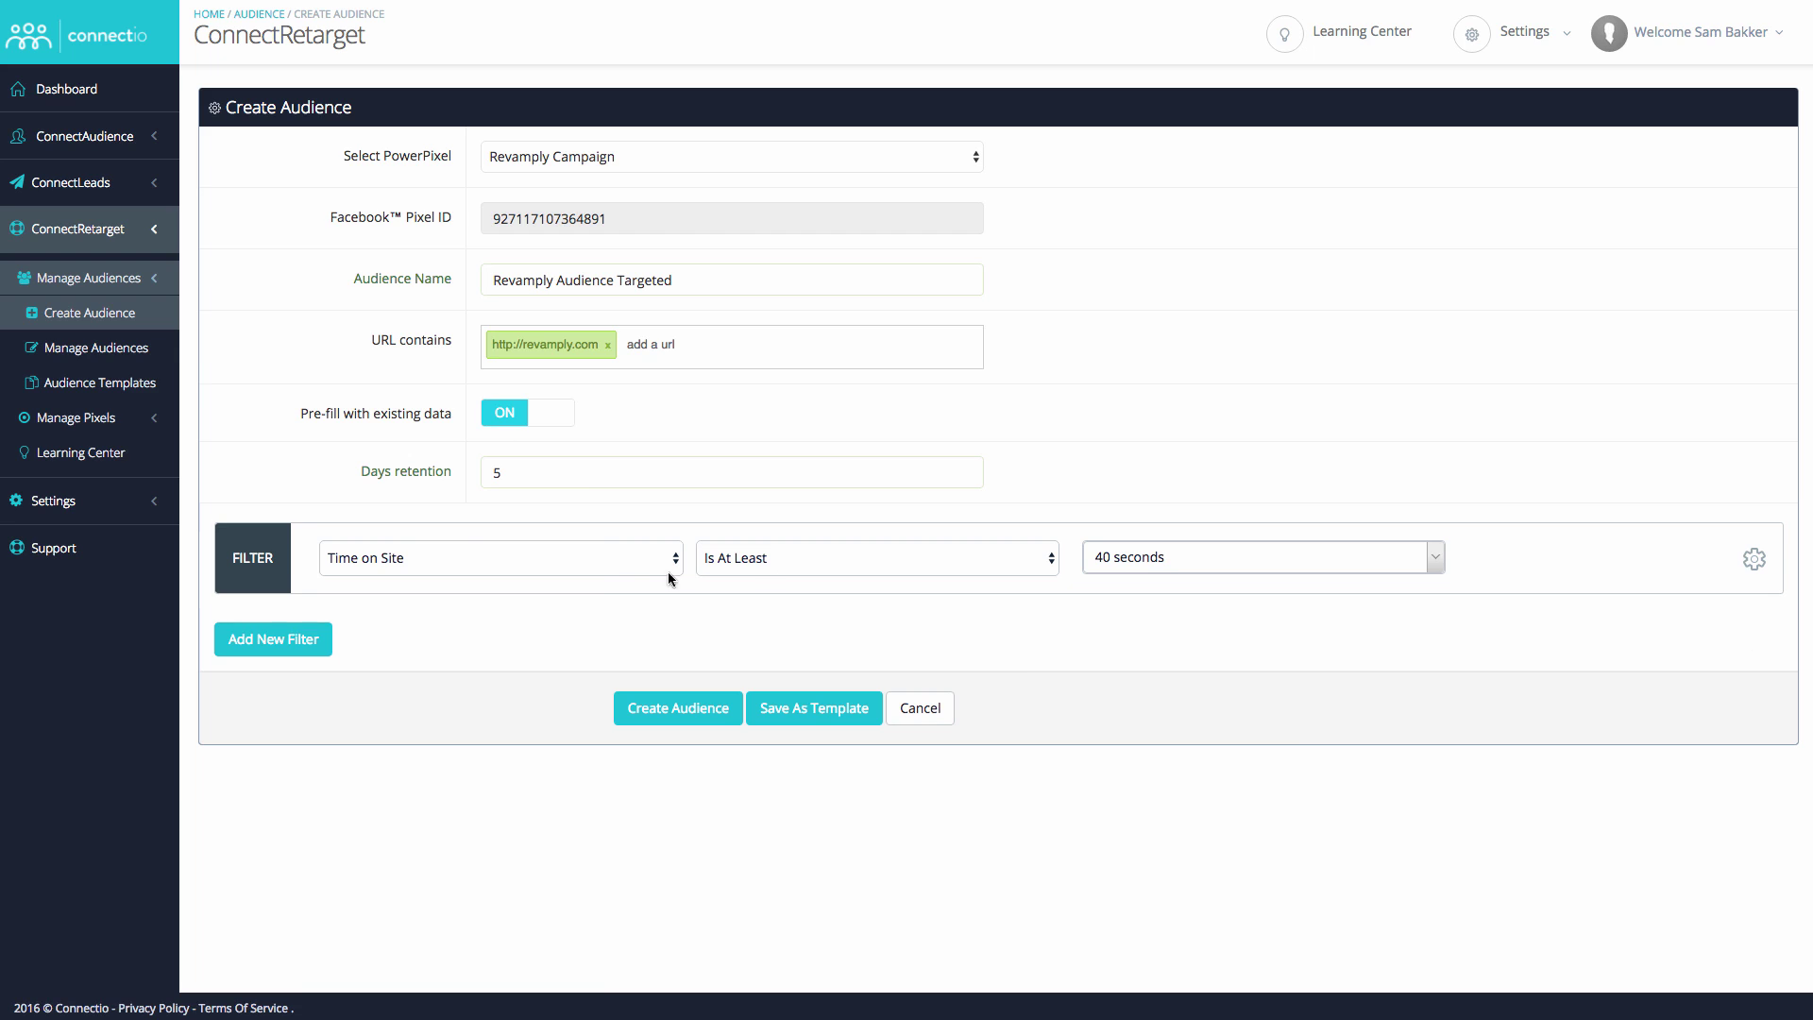
pyautogui.click(400, 555)
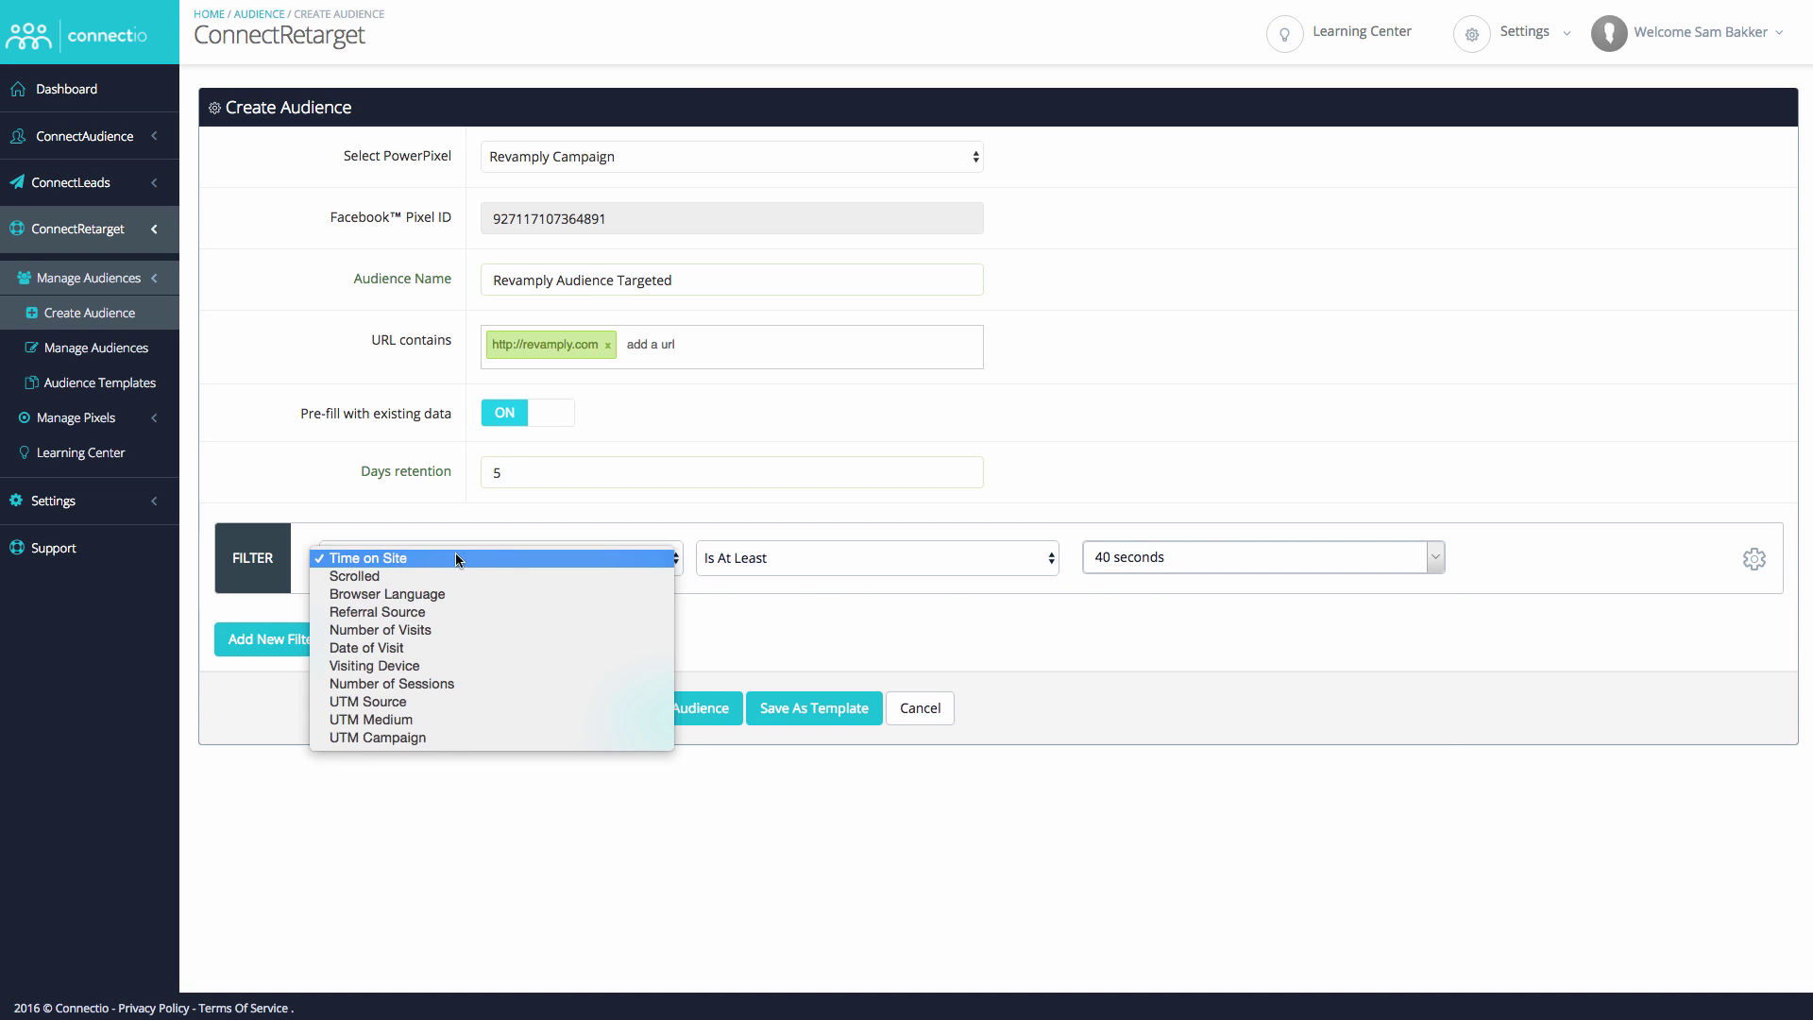
pyautogui.click(850, 573)
pyautogui.click(1133, 562)
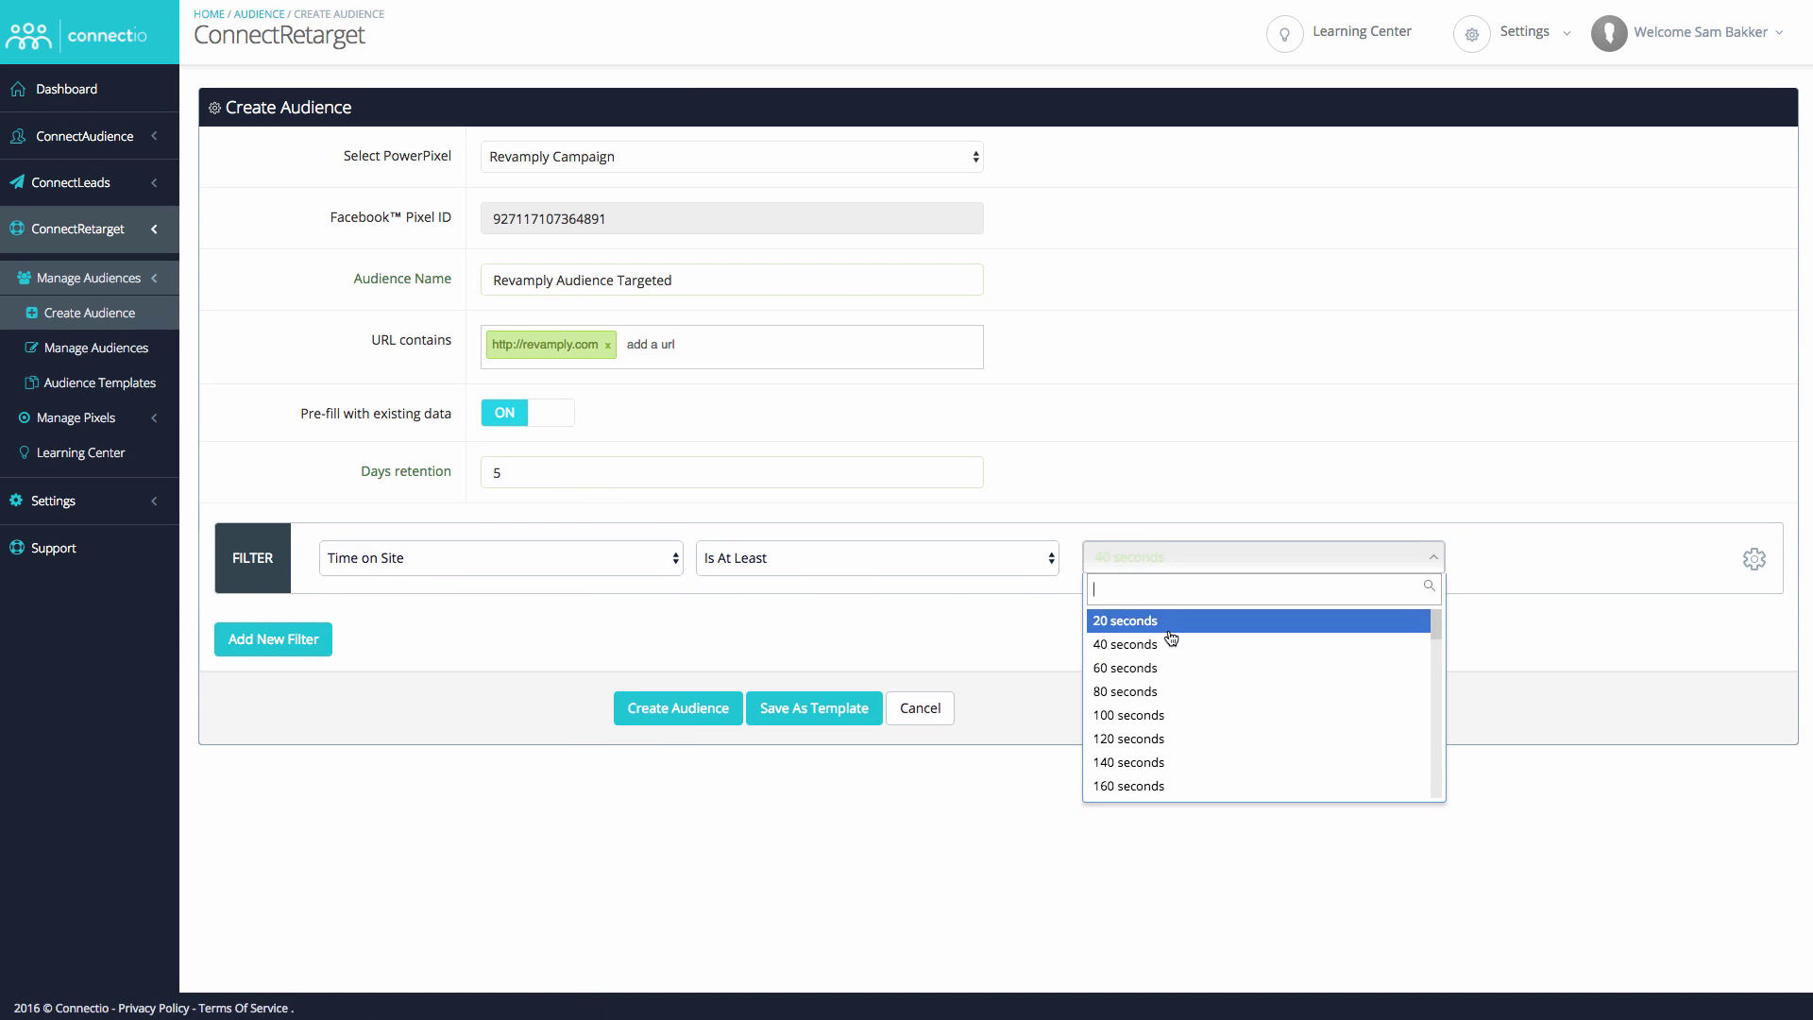
pyautogui.click(1228, 635)
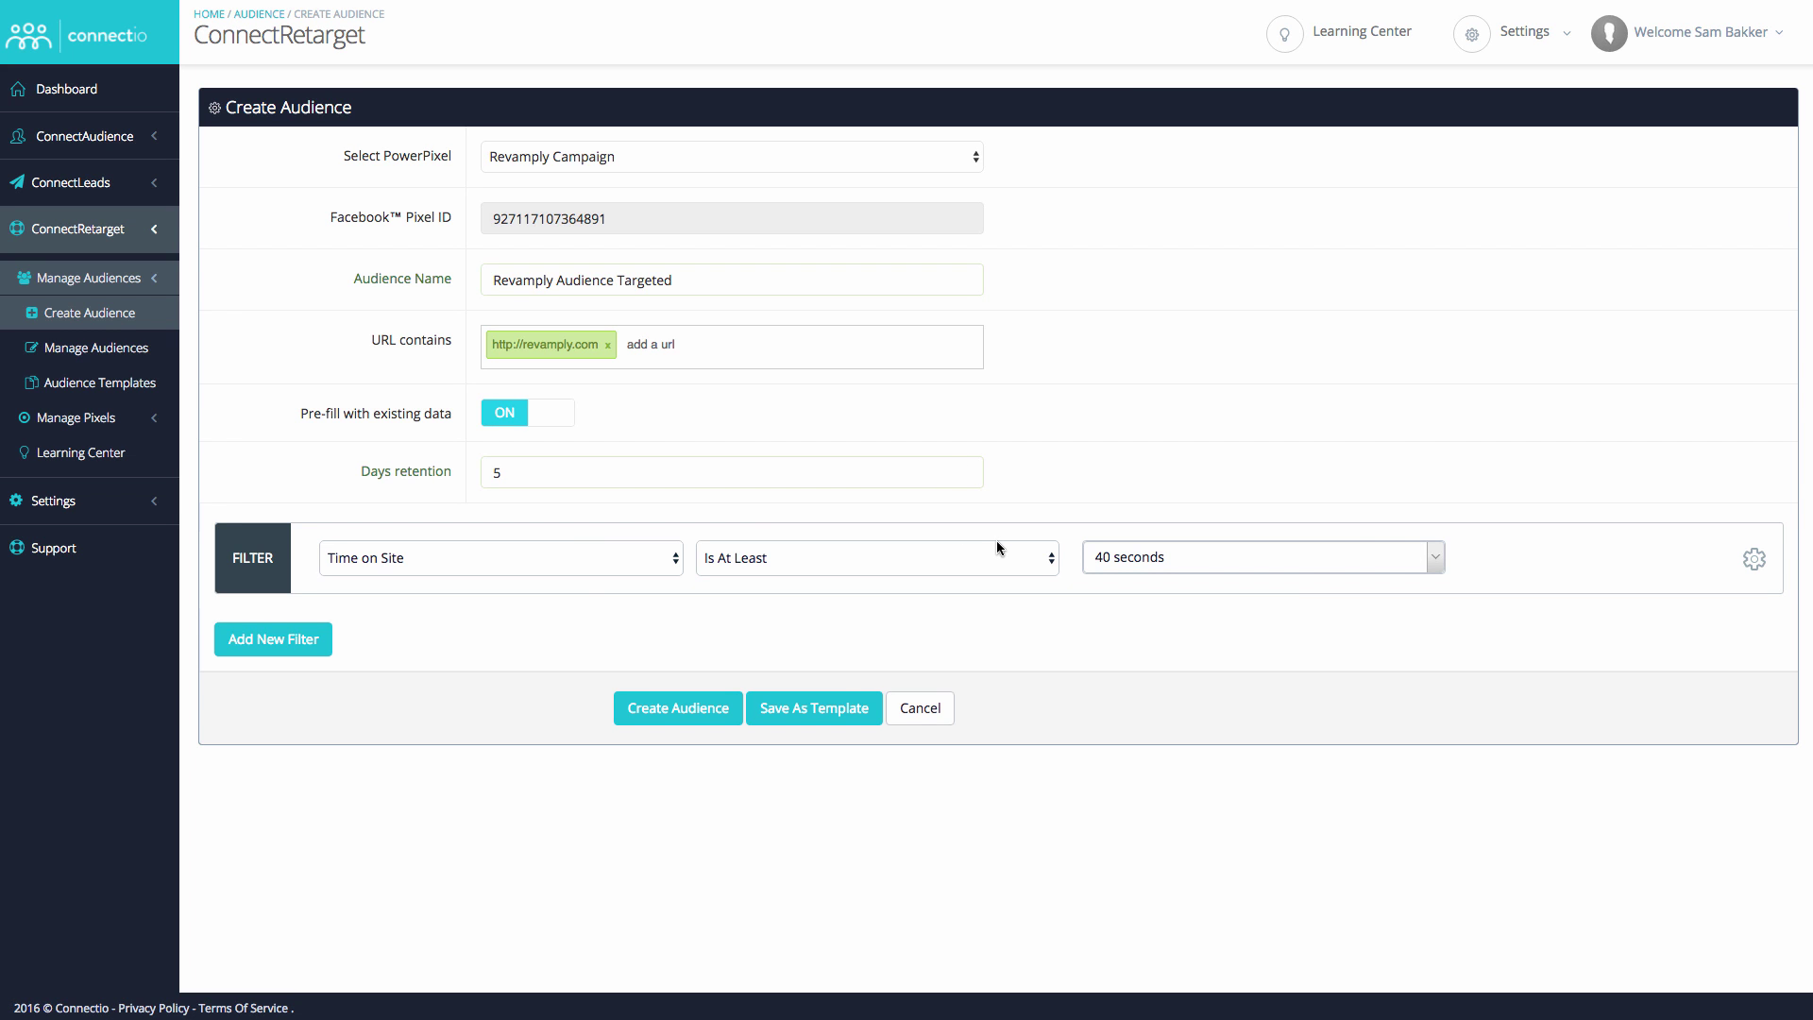
# Create the audience and view Revamply Audience Targeted in Facebook's Audiences
pyautogui.click(702, 714)
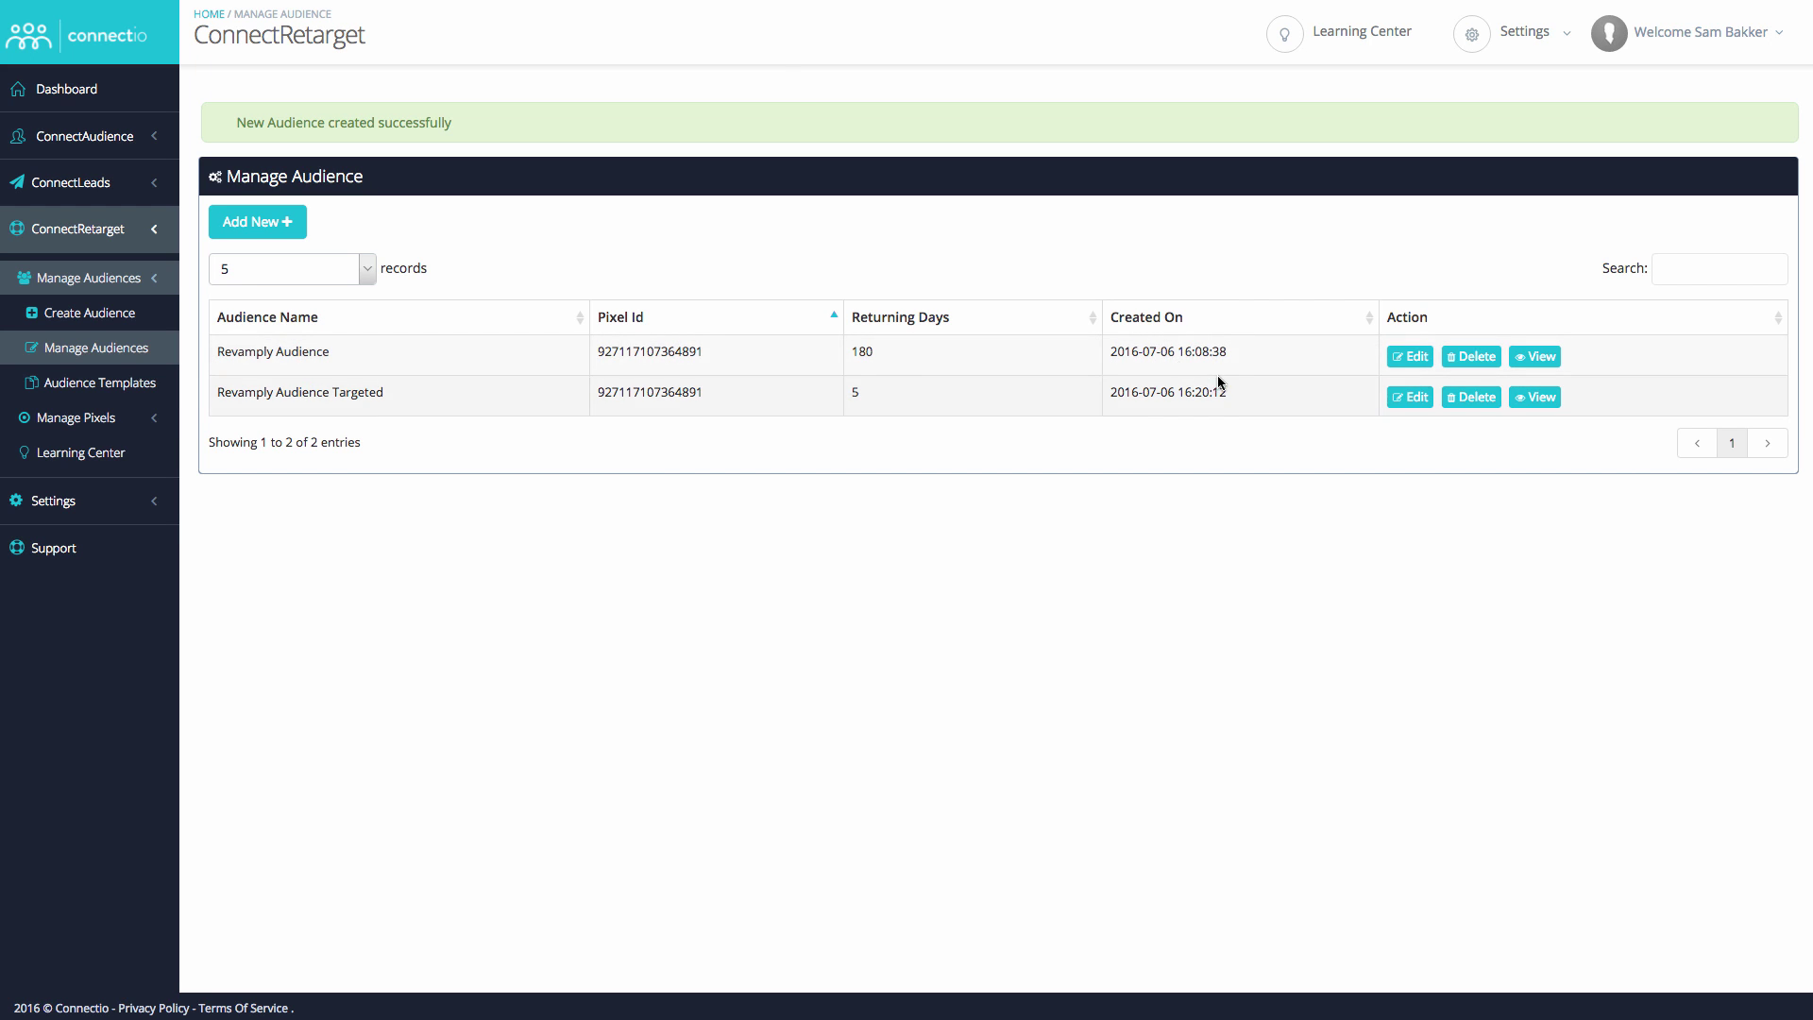
pyautogui.click(1529, 400)
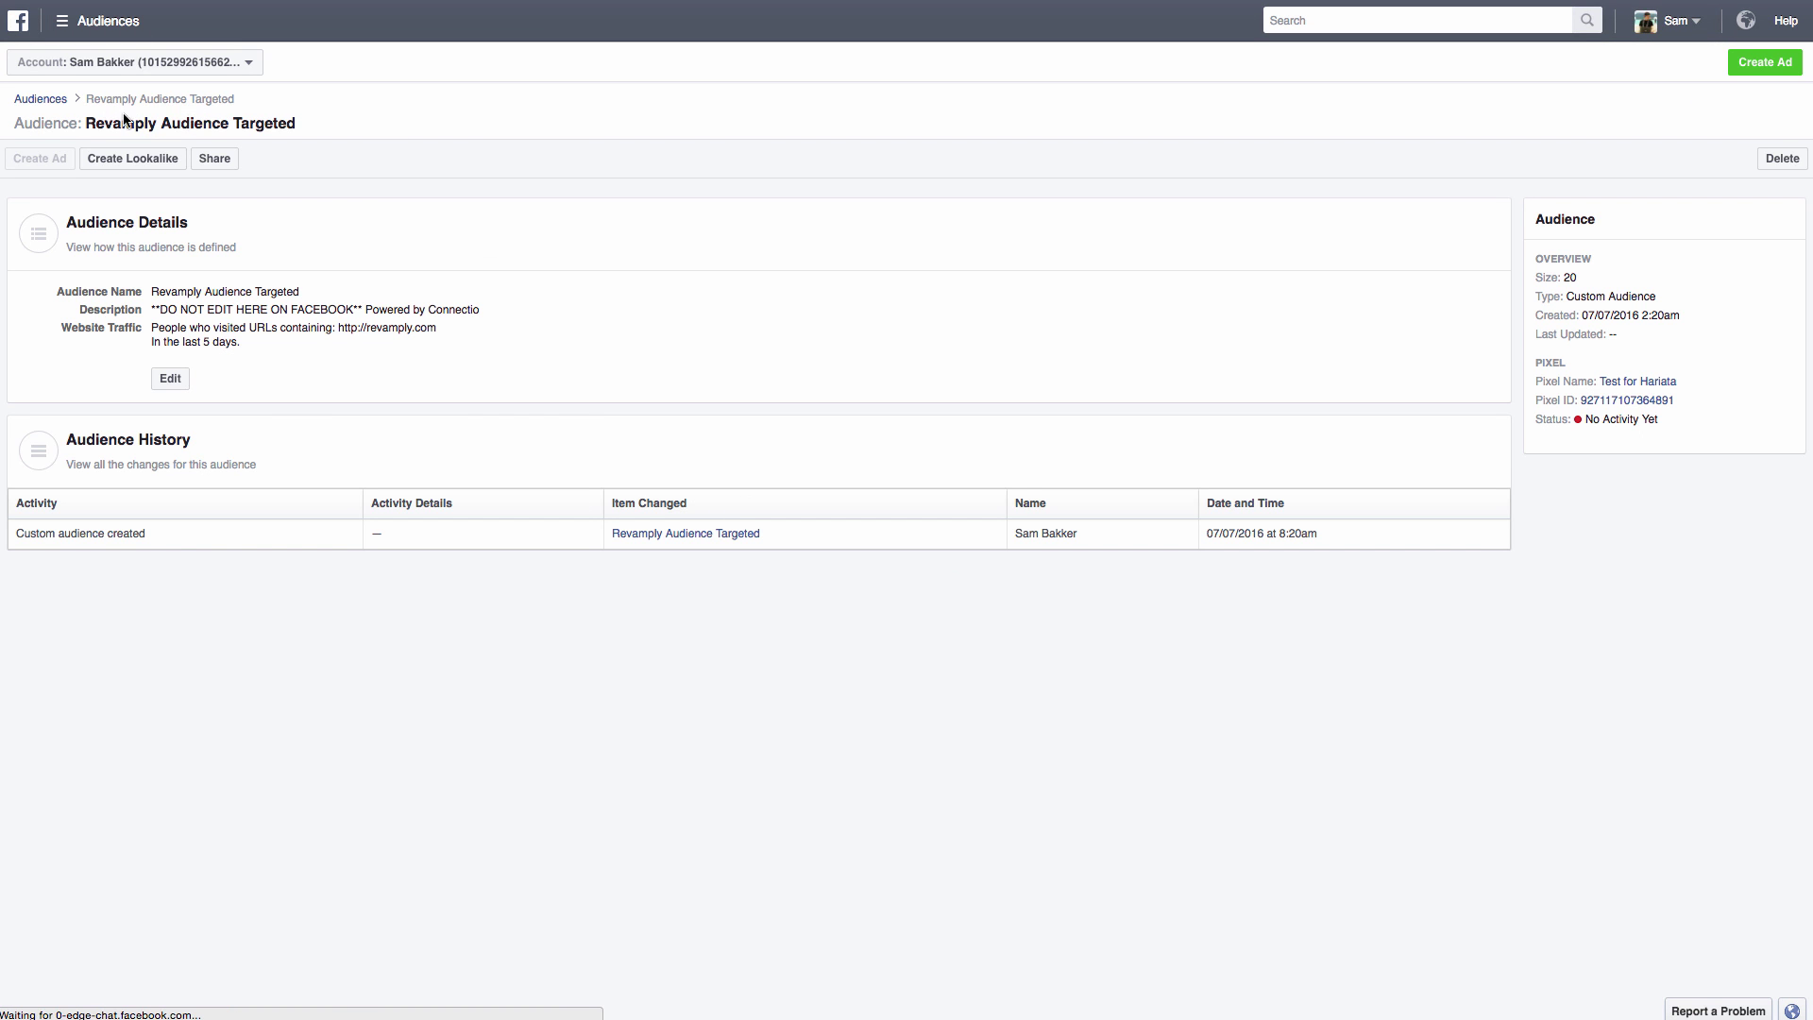
# Start a new Facebook ad with the Send people to your website objective and continue to its ad set
pyautogui.click(1759, 57)
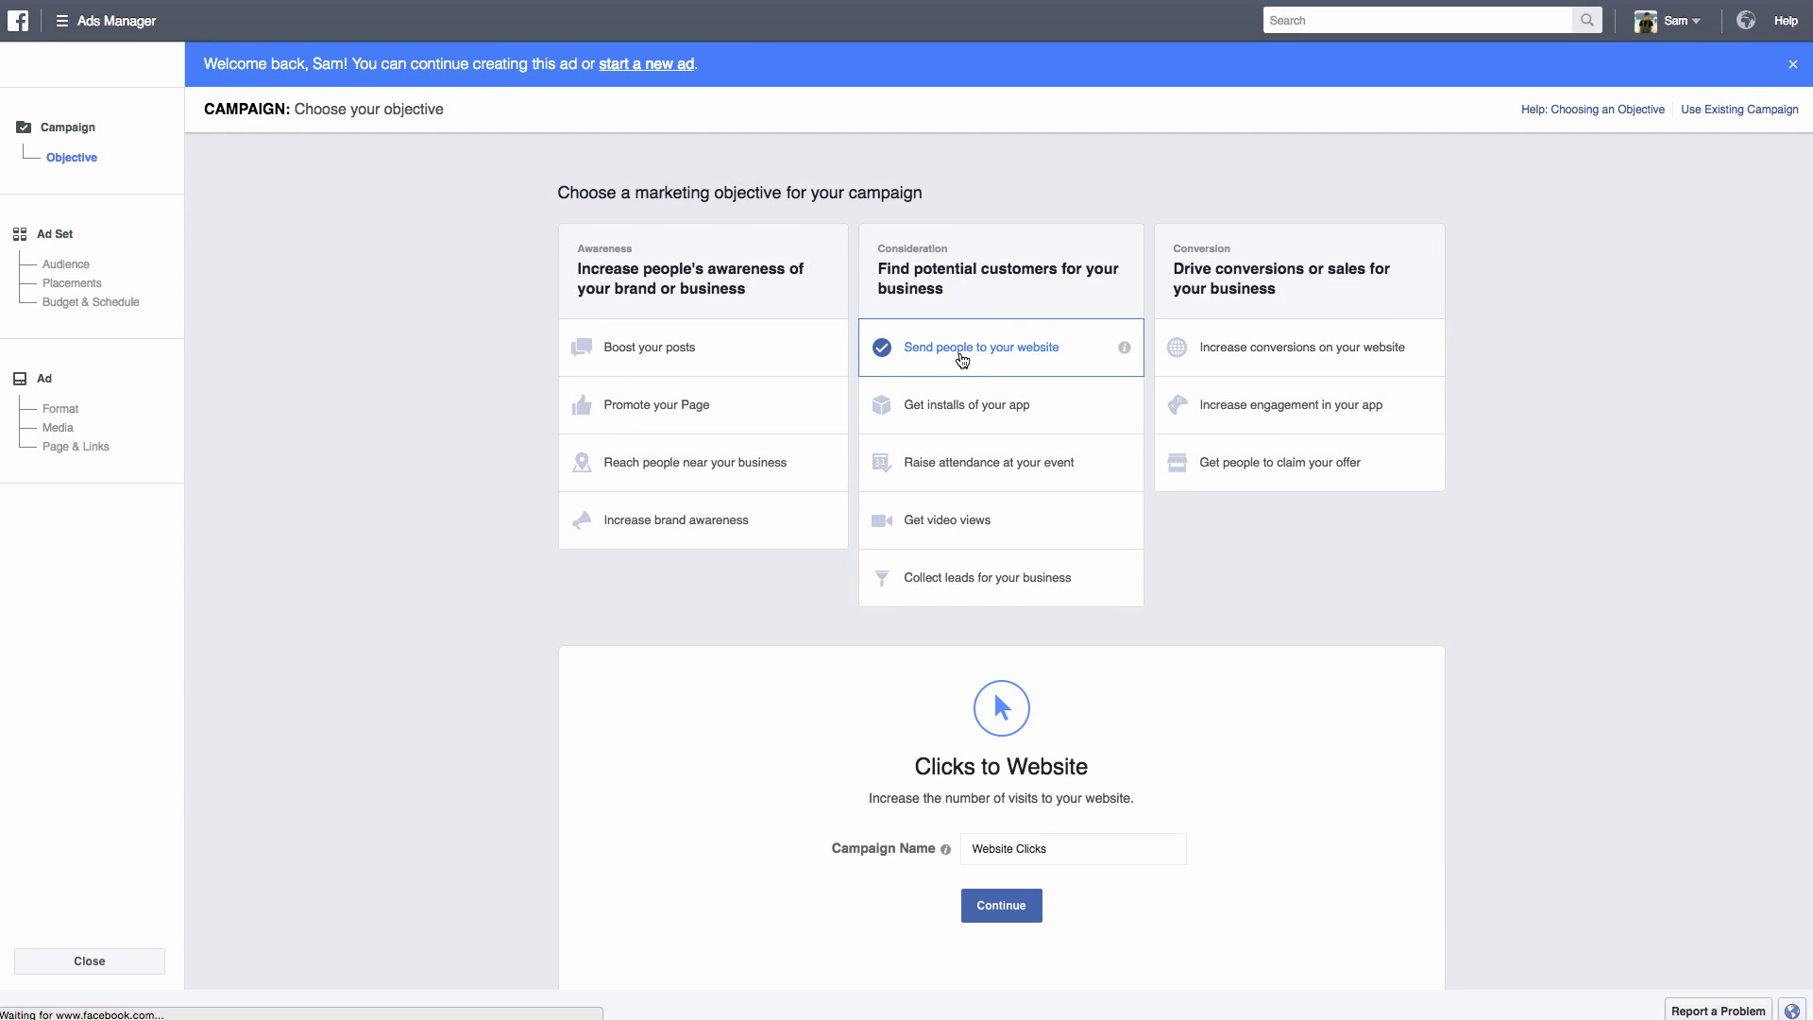
pyautogui.scroll(-2, 964, 664)
pyautogui.click(1006, 799)
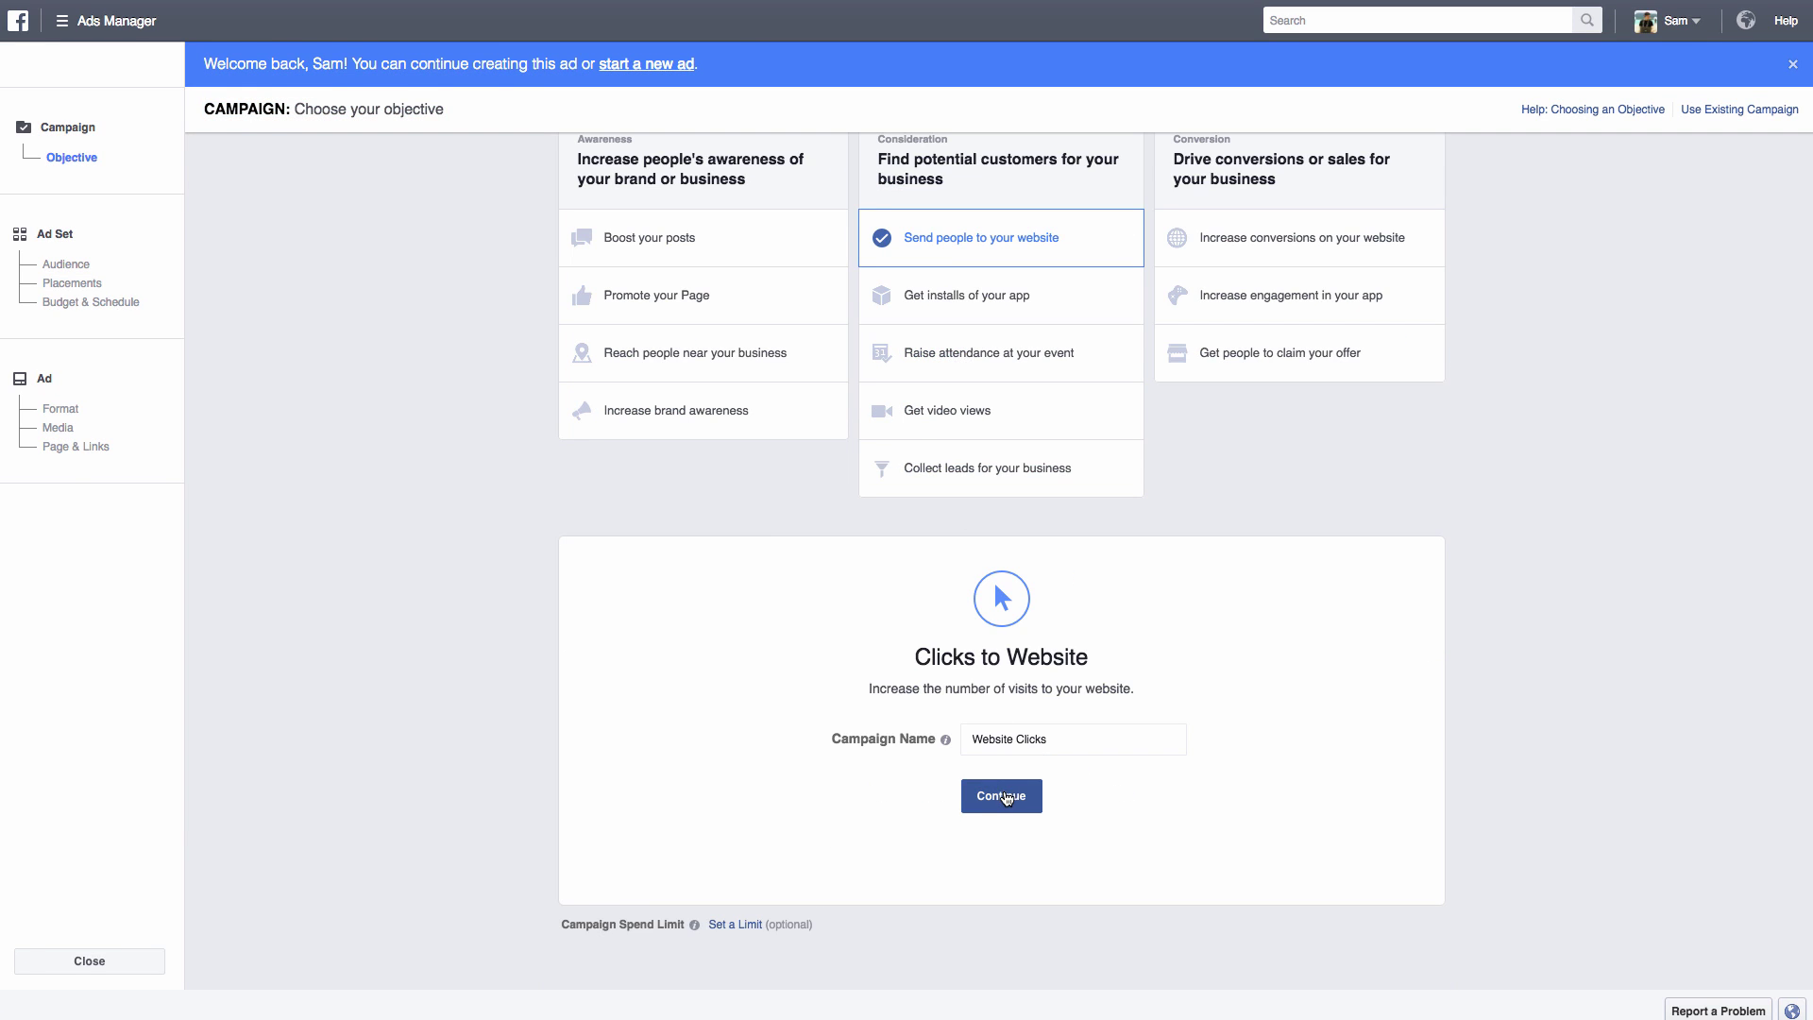
pyautogui.click(1006, 798)
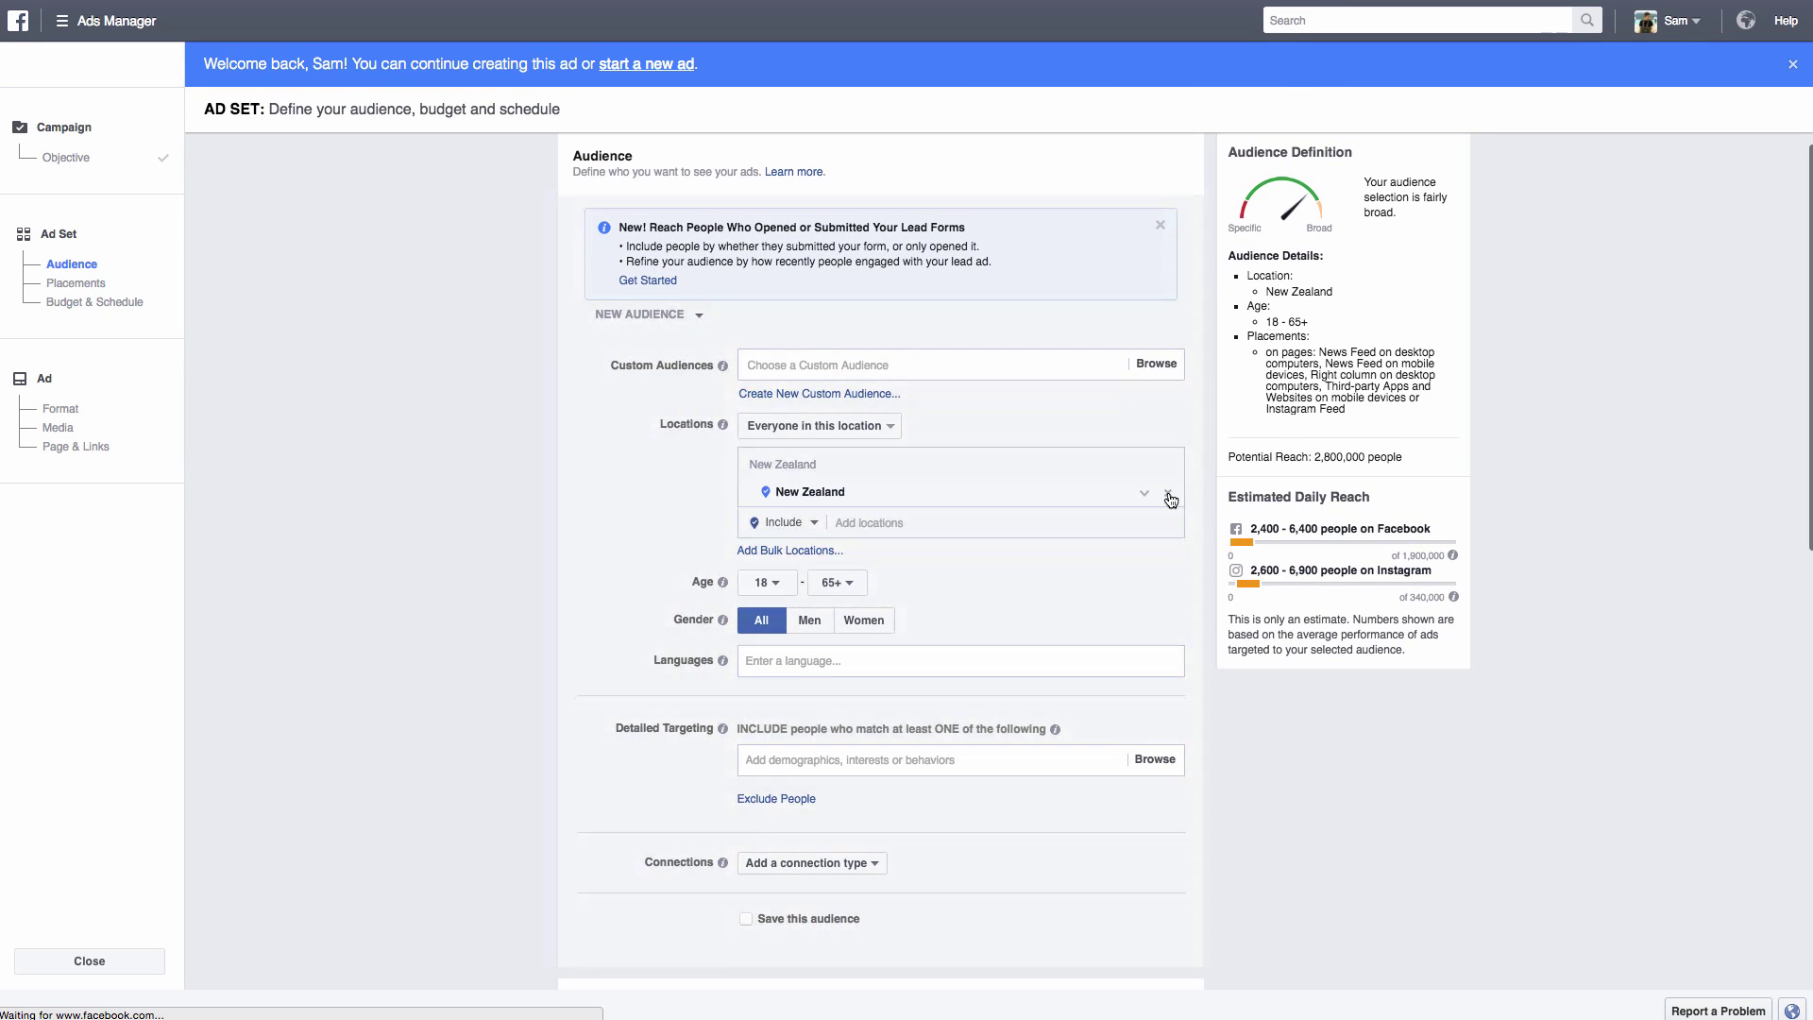
# Remove New Zealand from the ad set's locations and include Revamply Audience as the custom audience
pyautogui.click(1168, 493)
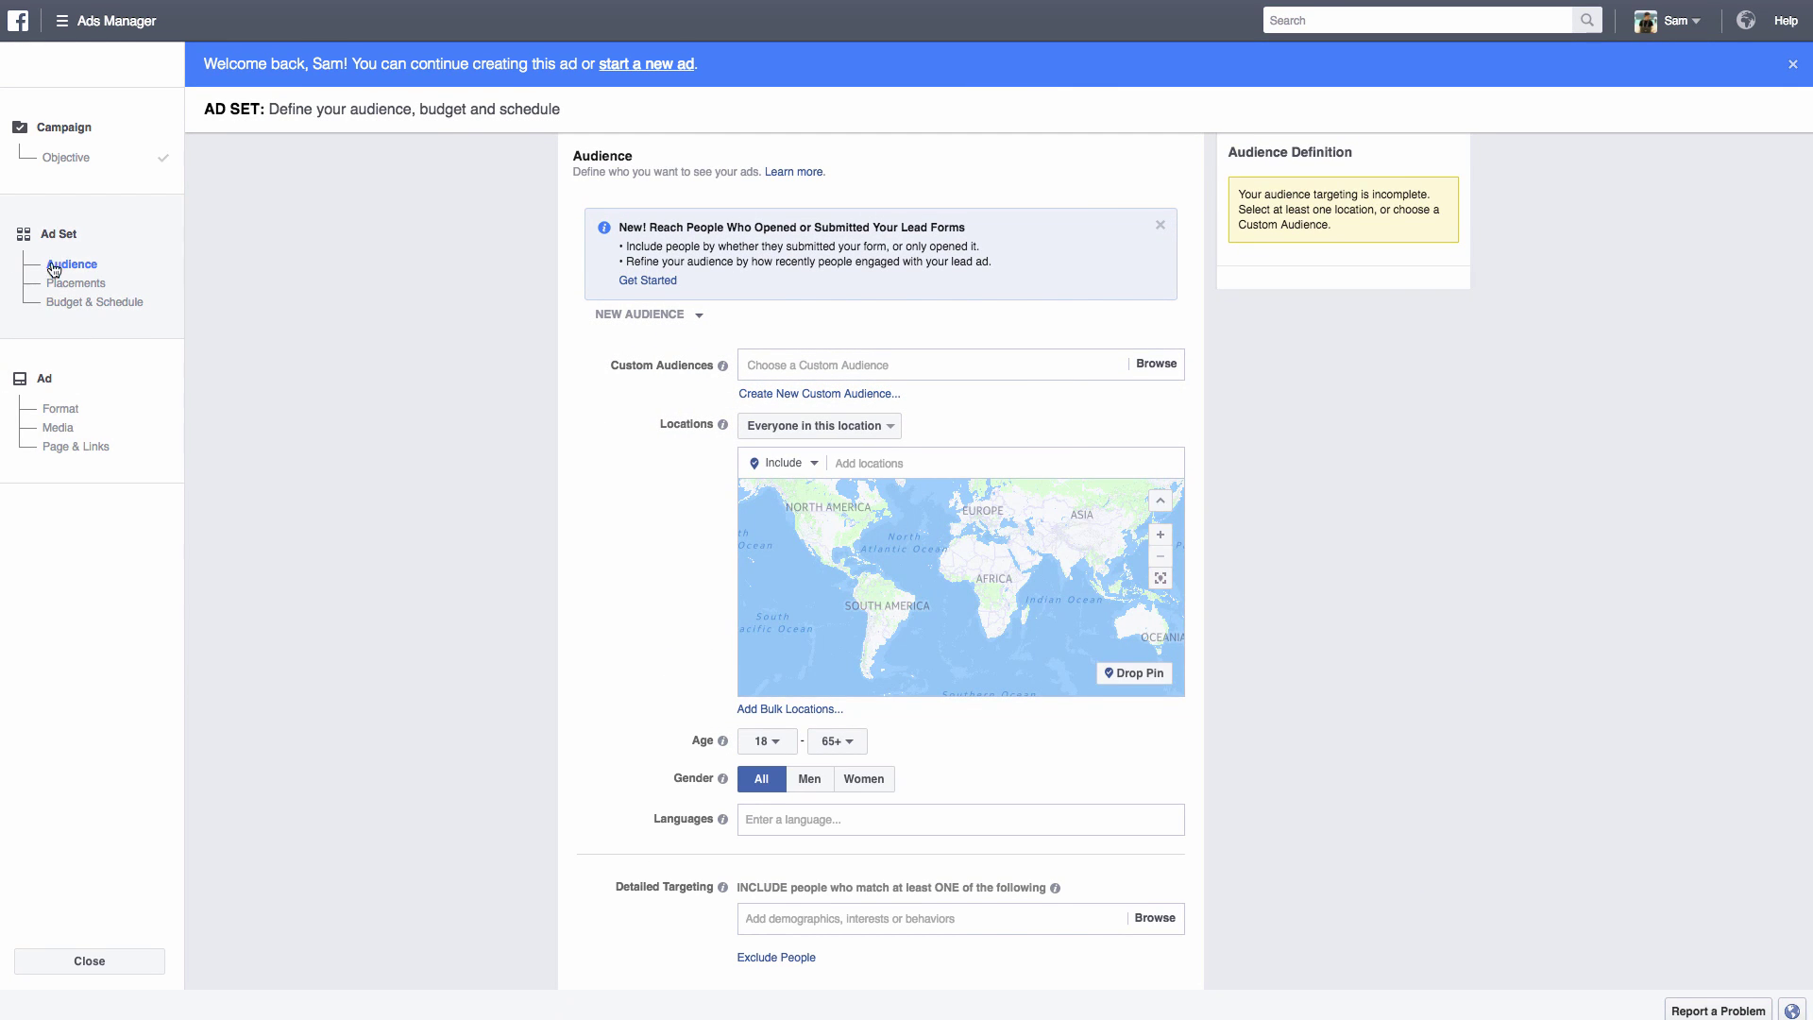
pyautogui.click(779, 359)
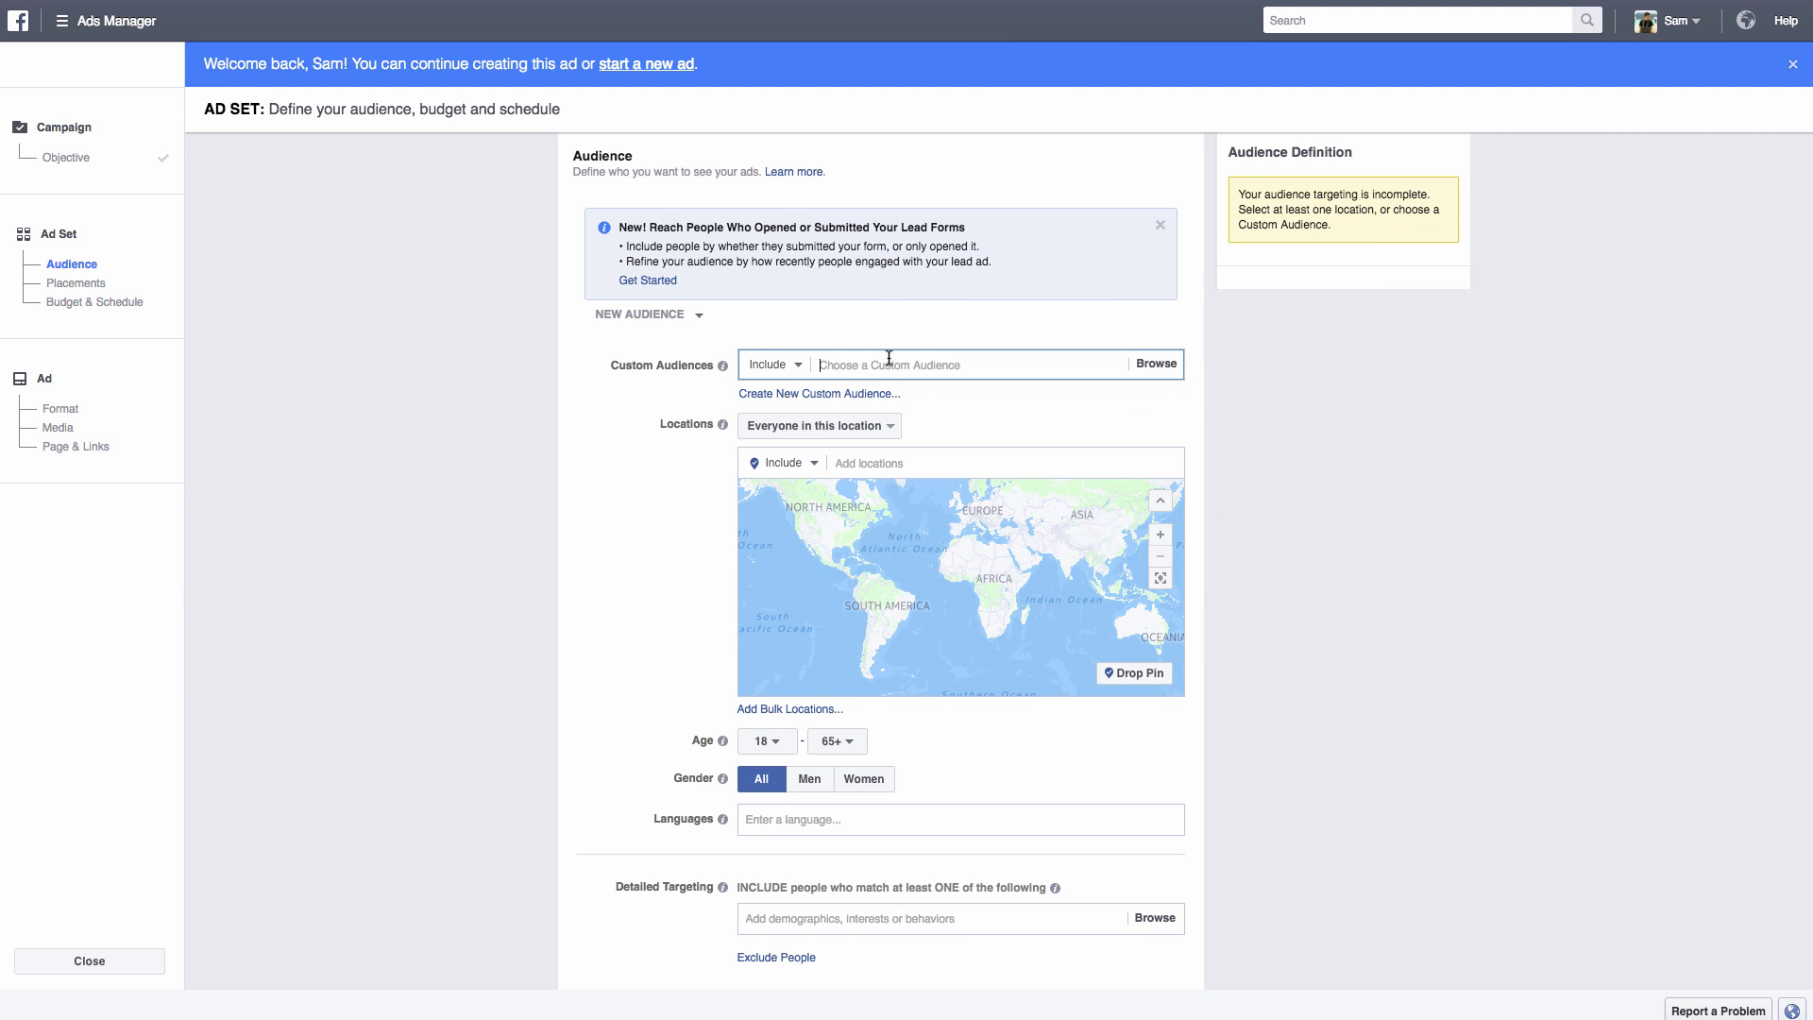
pyautogui.click(864, 486)
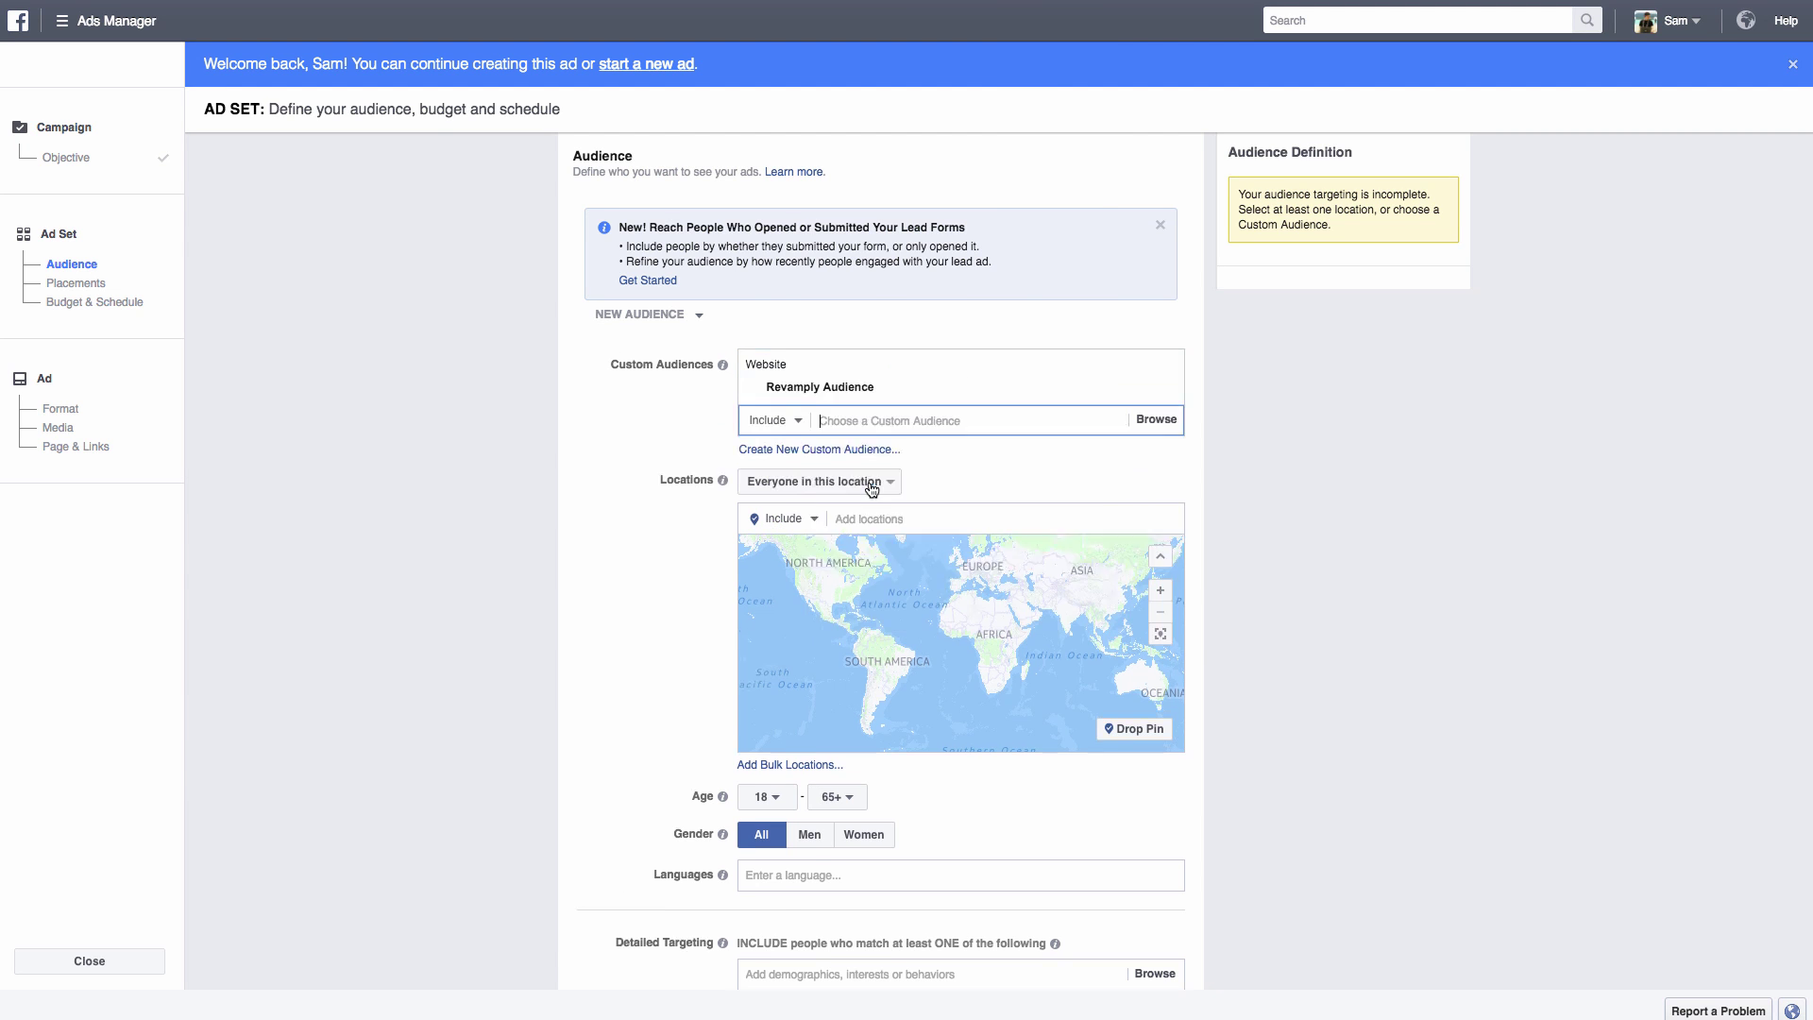
pyautogui.click(690, 523)
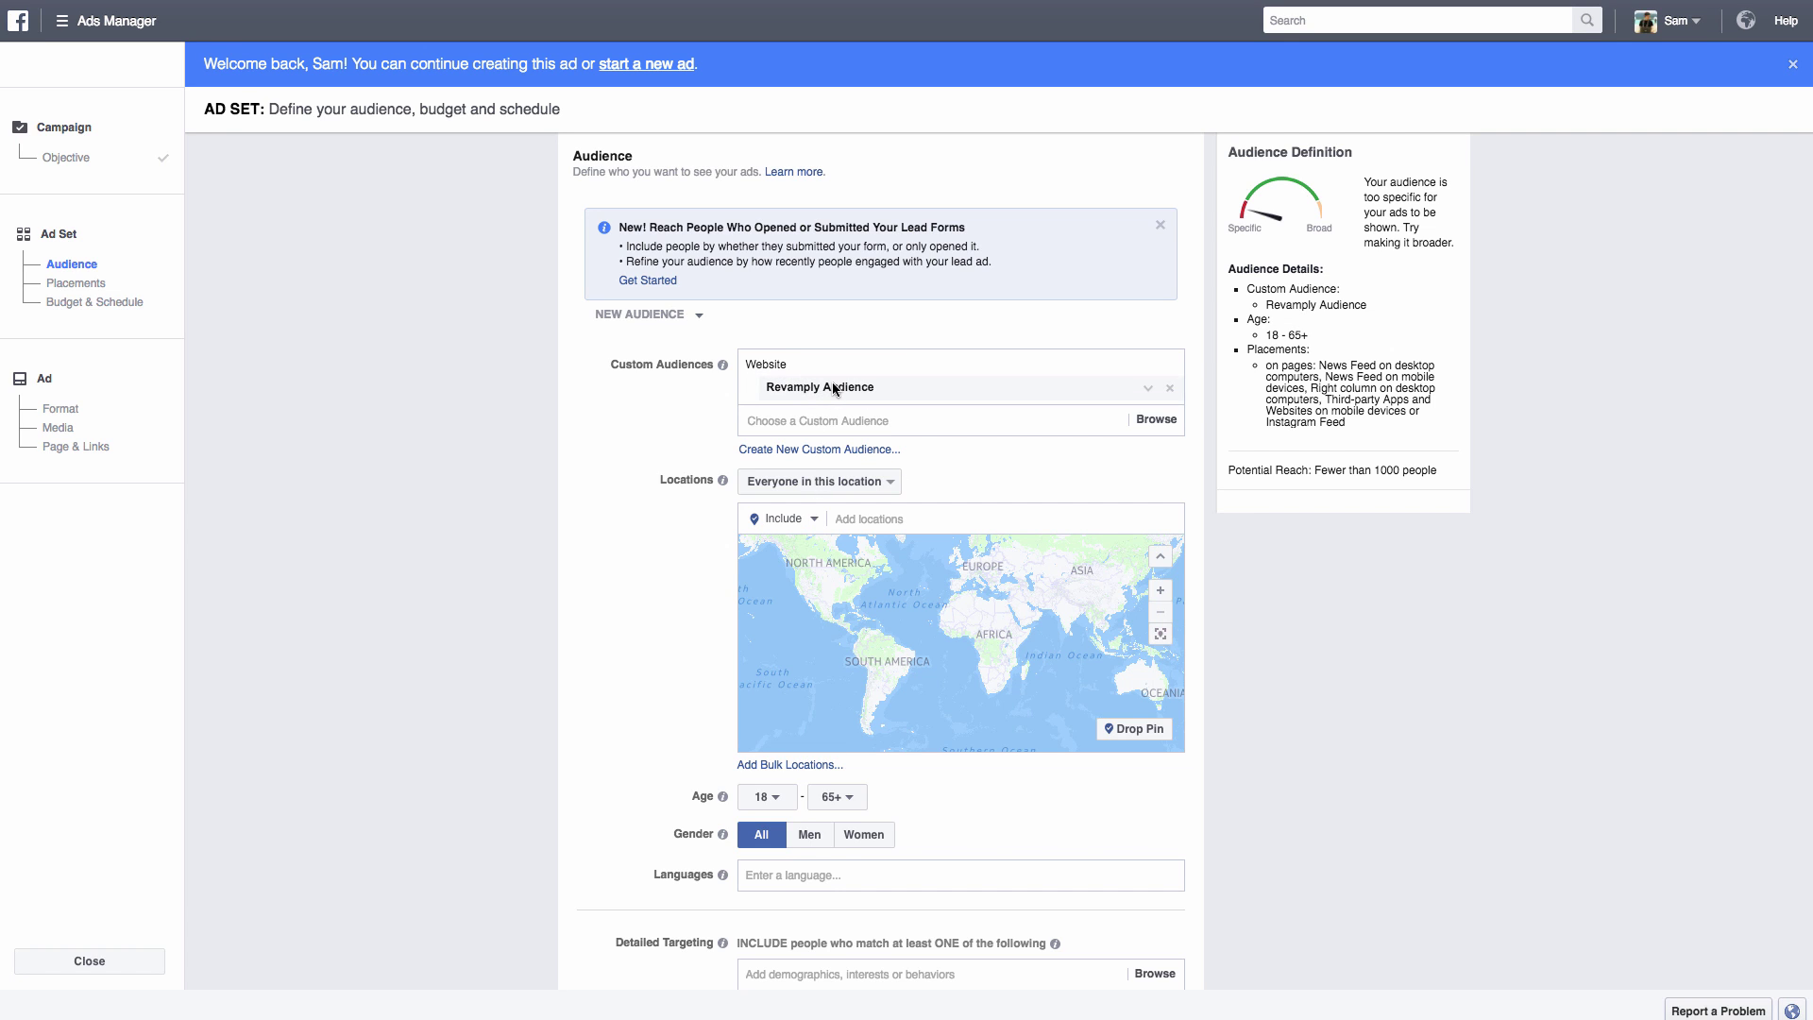
# Review the ad set's placements and budget, and the ad's format, media, and page and link settings
pyautogui.scroll(-10, 610, 548)
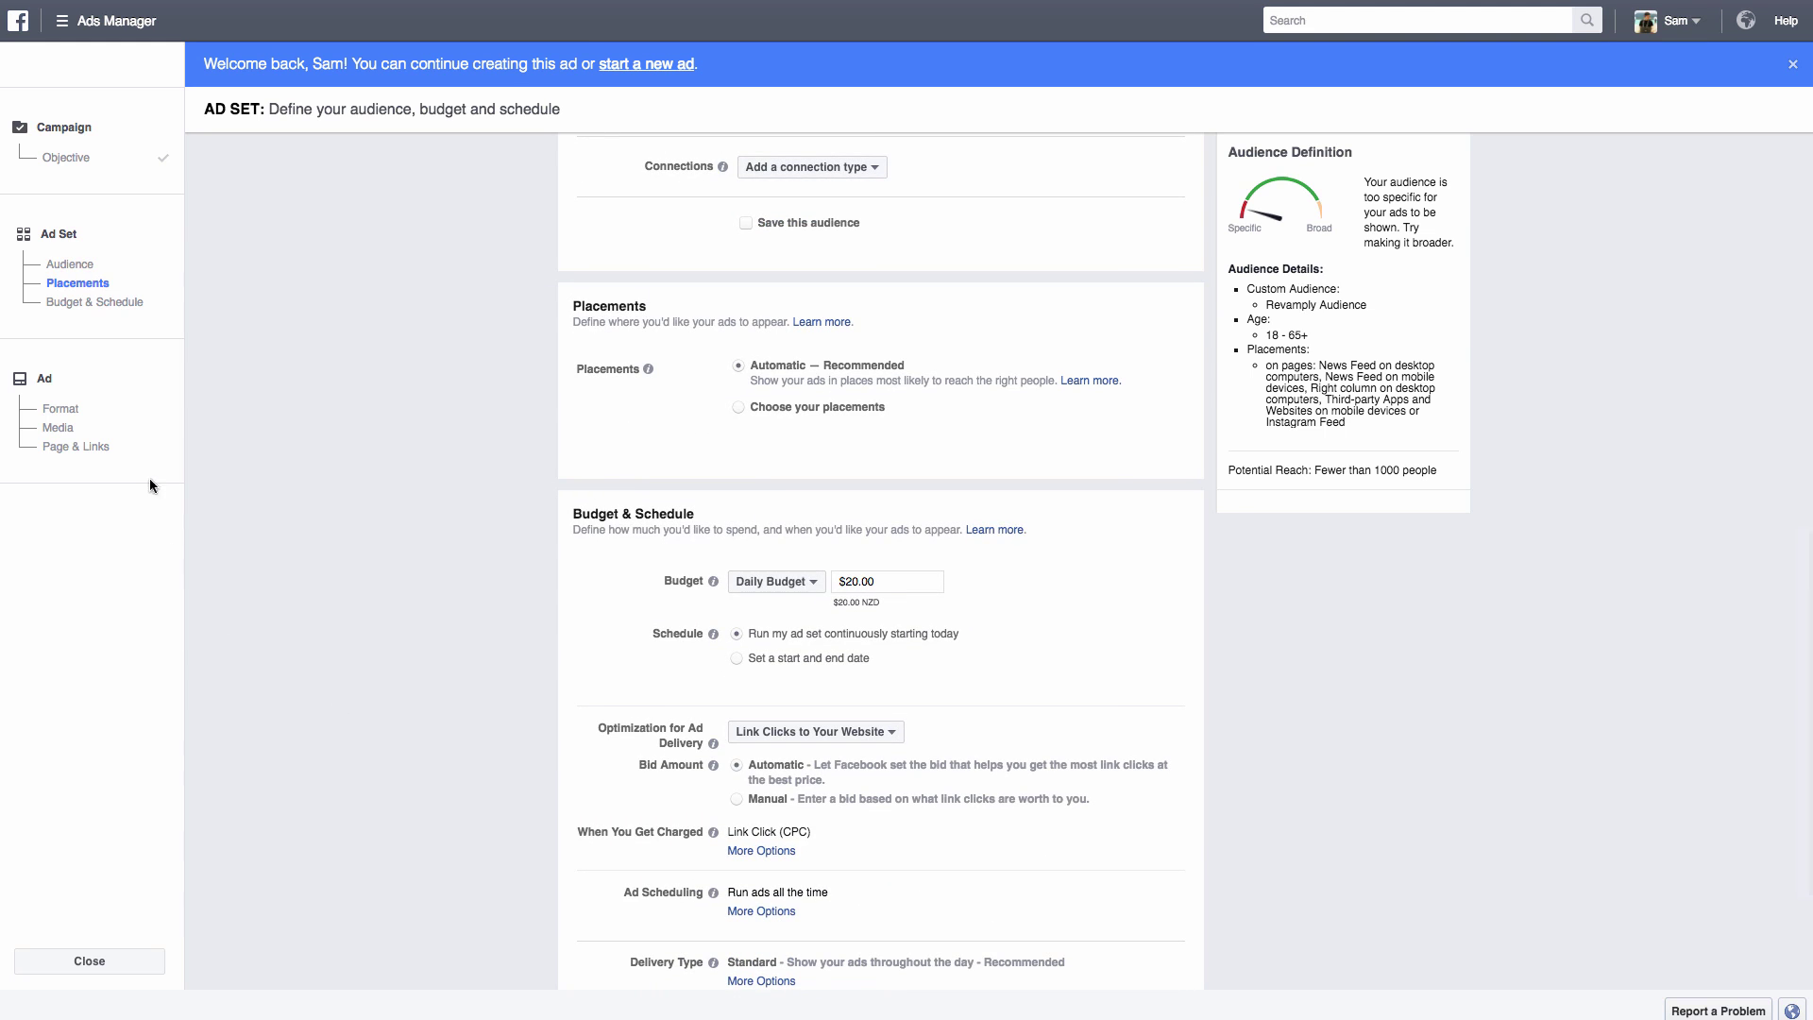
pyautogui.click(81, 419)
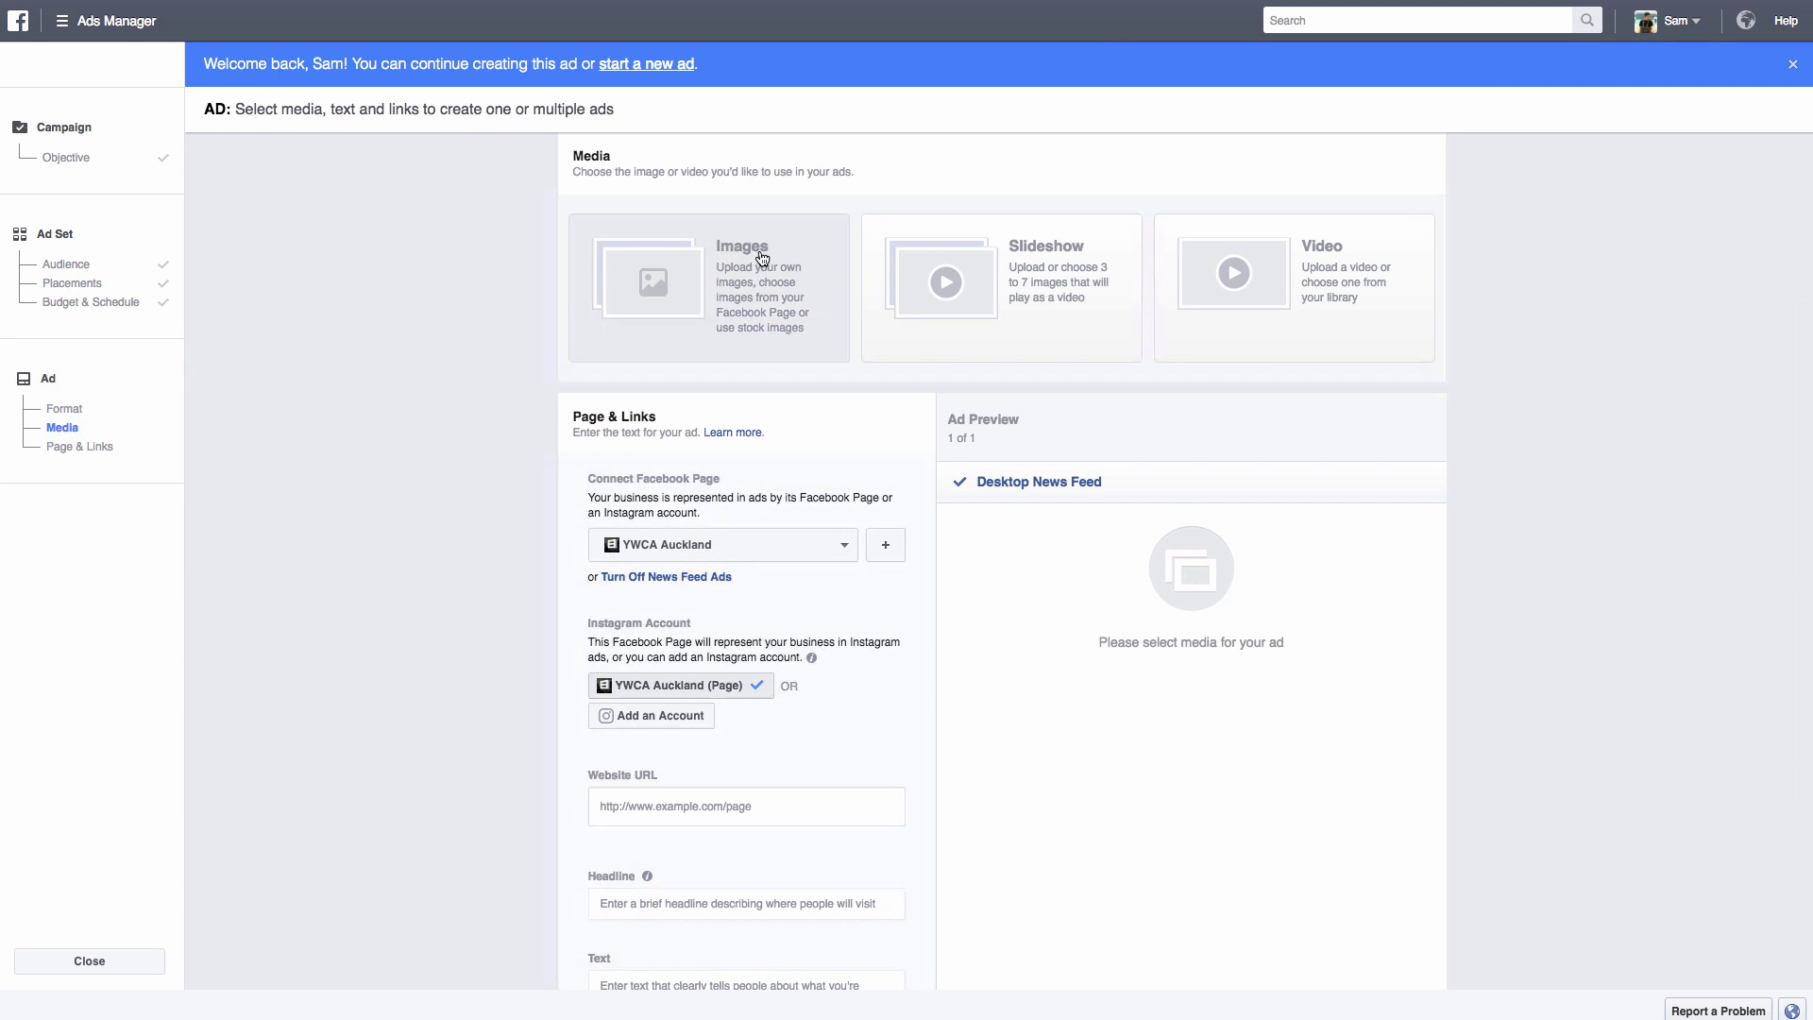
pyautogui.scroll(-4, 1098, 593)
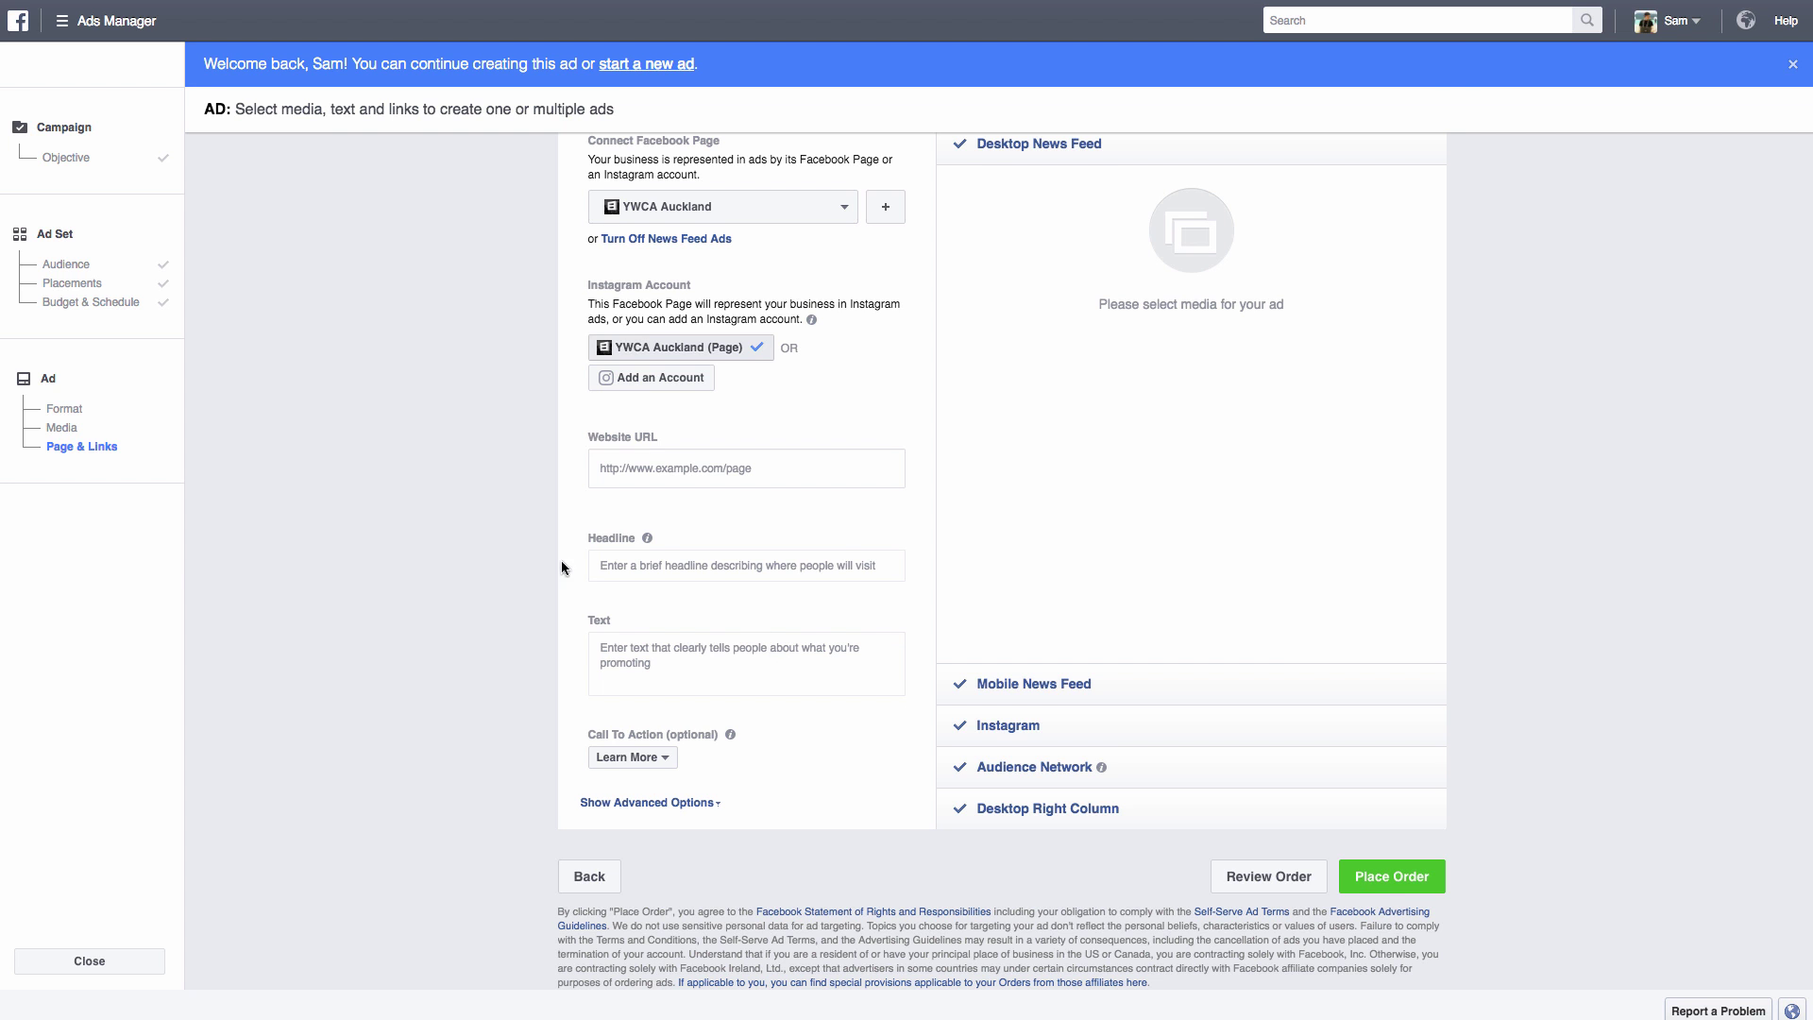
pyautogui.scroll(7, 529, 557)
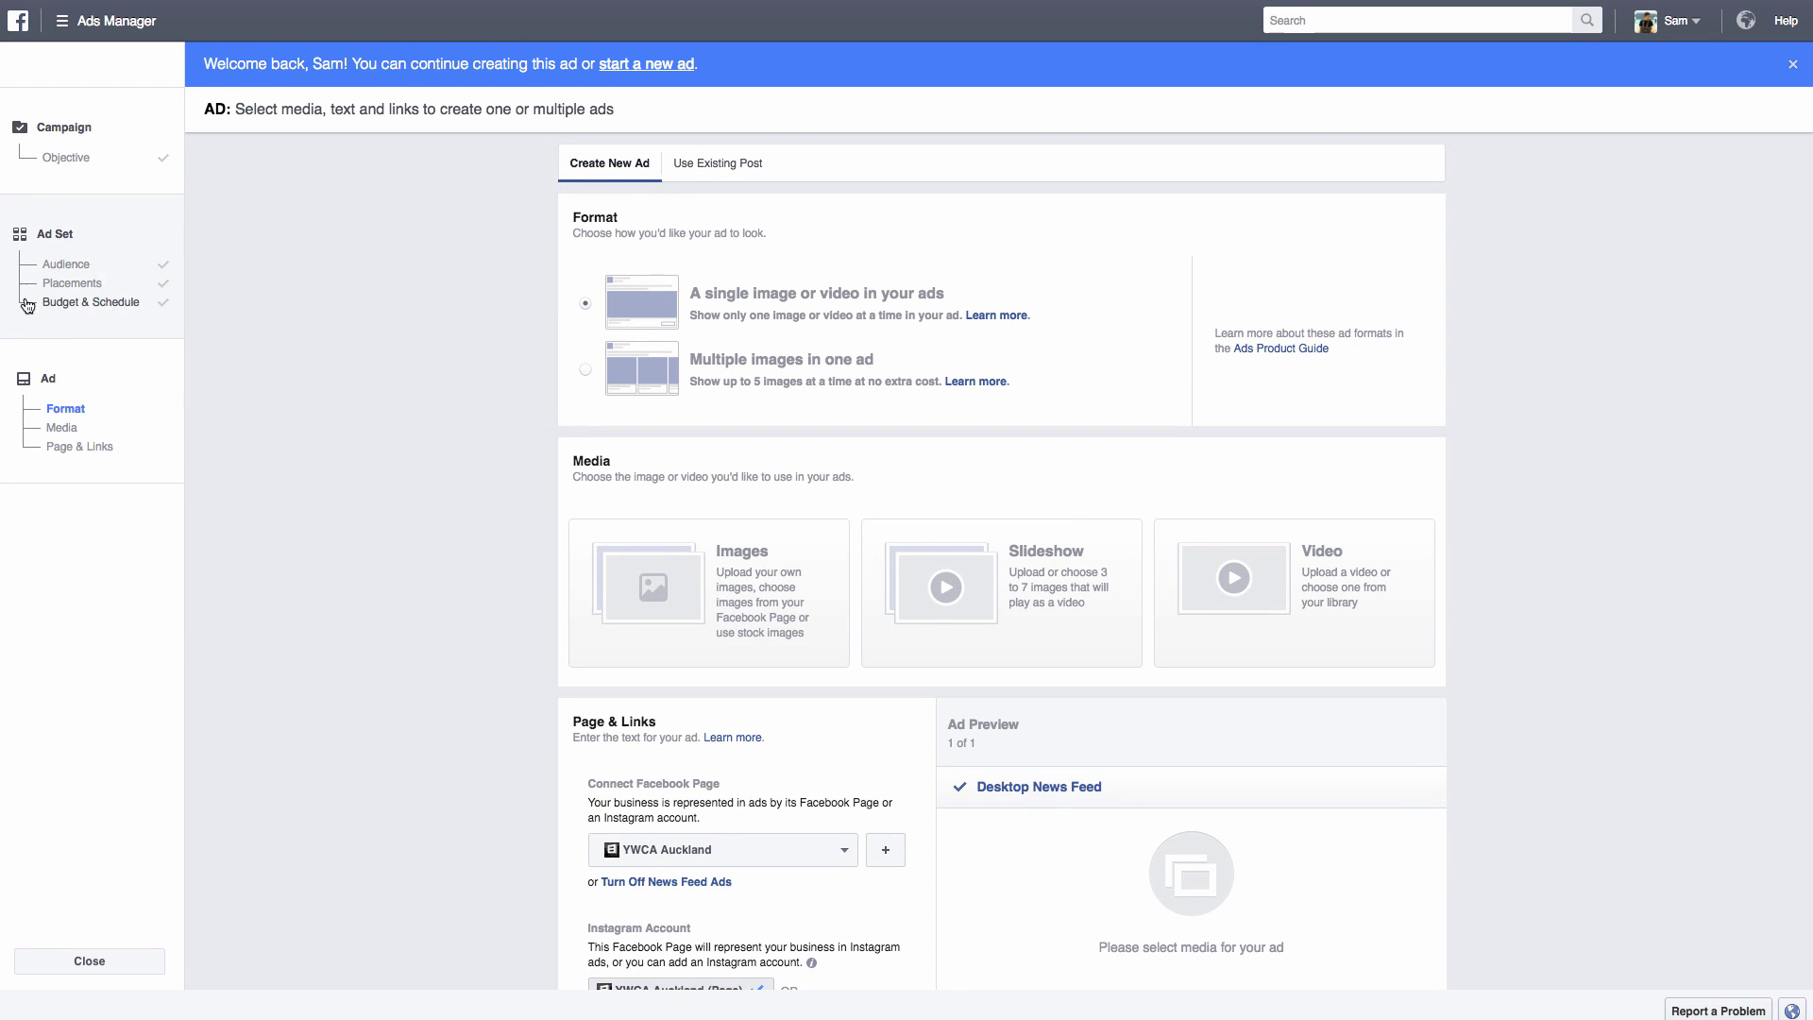